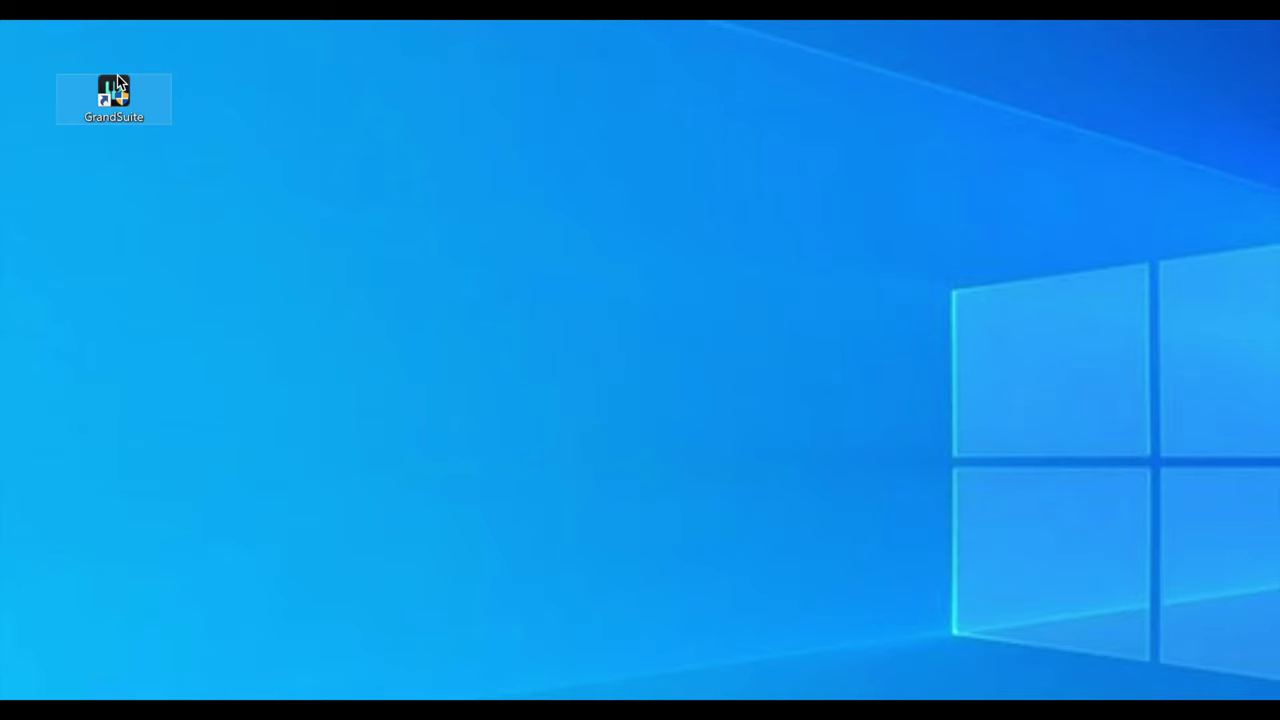
- Open the style editor, view the Sound and Release start pages, and return to the Style section
{"action": "left_click", "coordinate": [523, 526]}
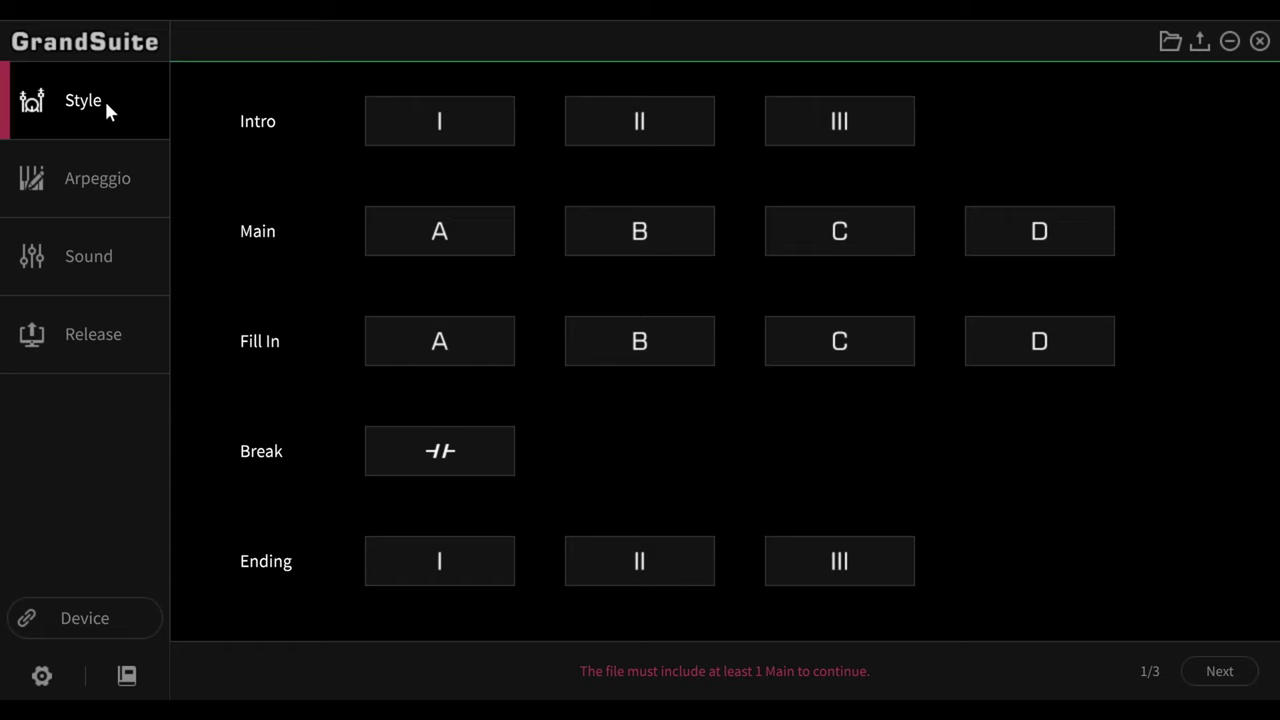
{"action": "left_click", "coordinate": [92, 270]}
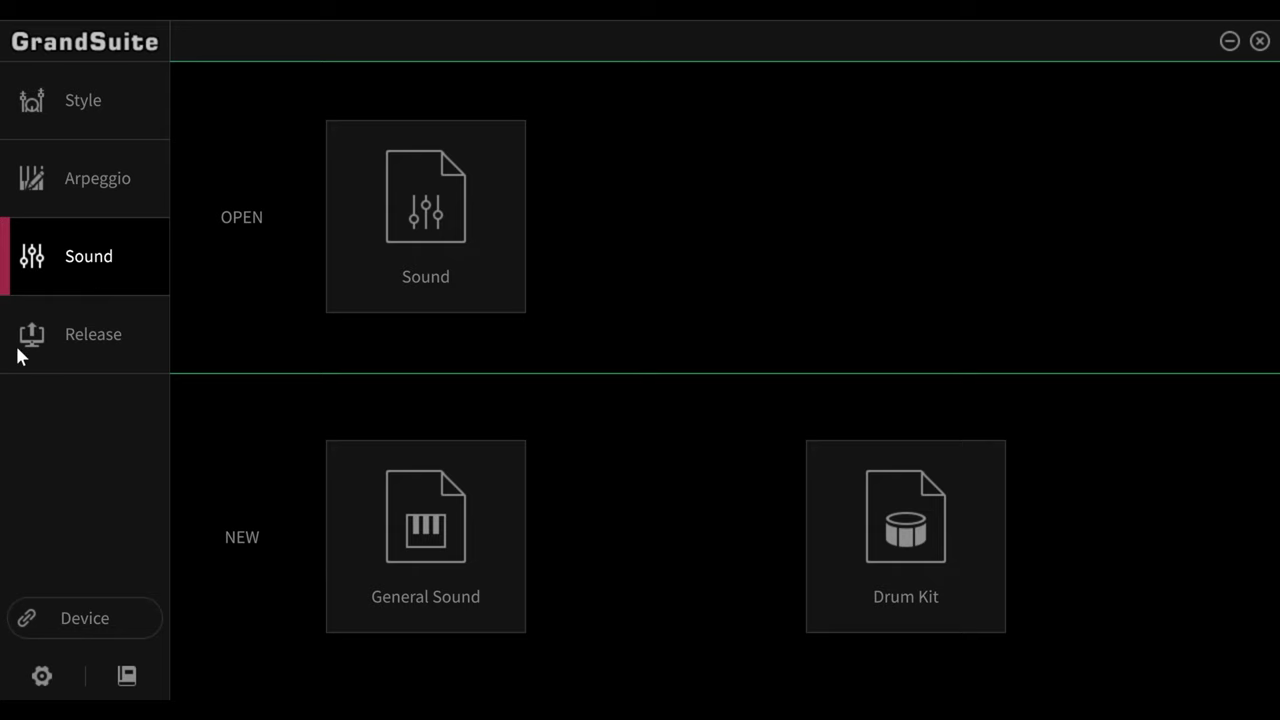
{"action": "left_click", "coordinate": [125, 337]}
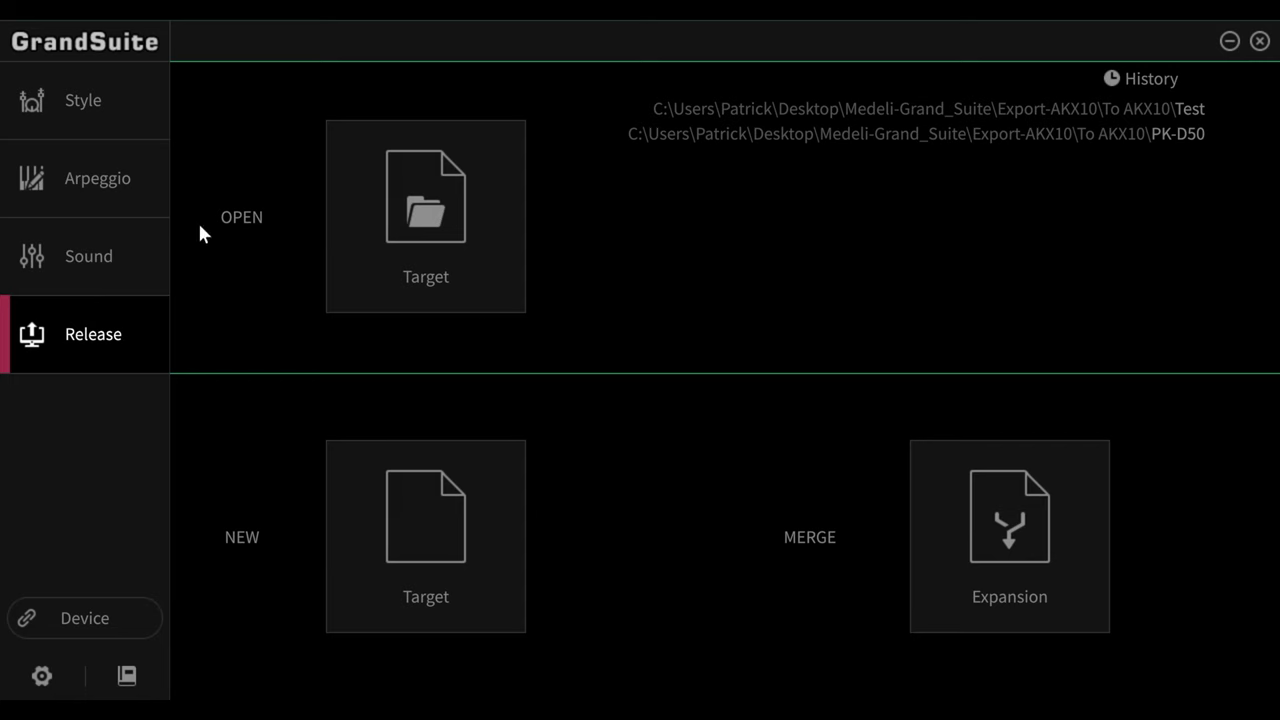
{"action": "left_click", "coordinate": [86, 100]}
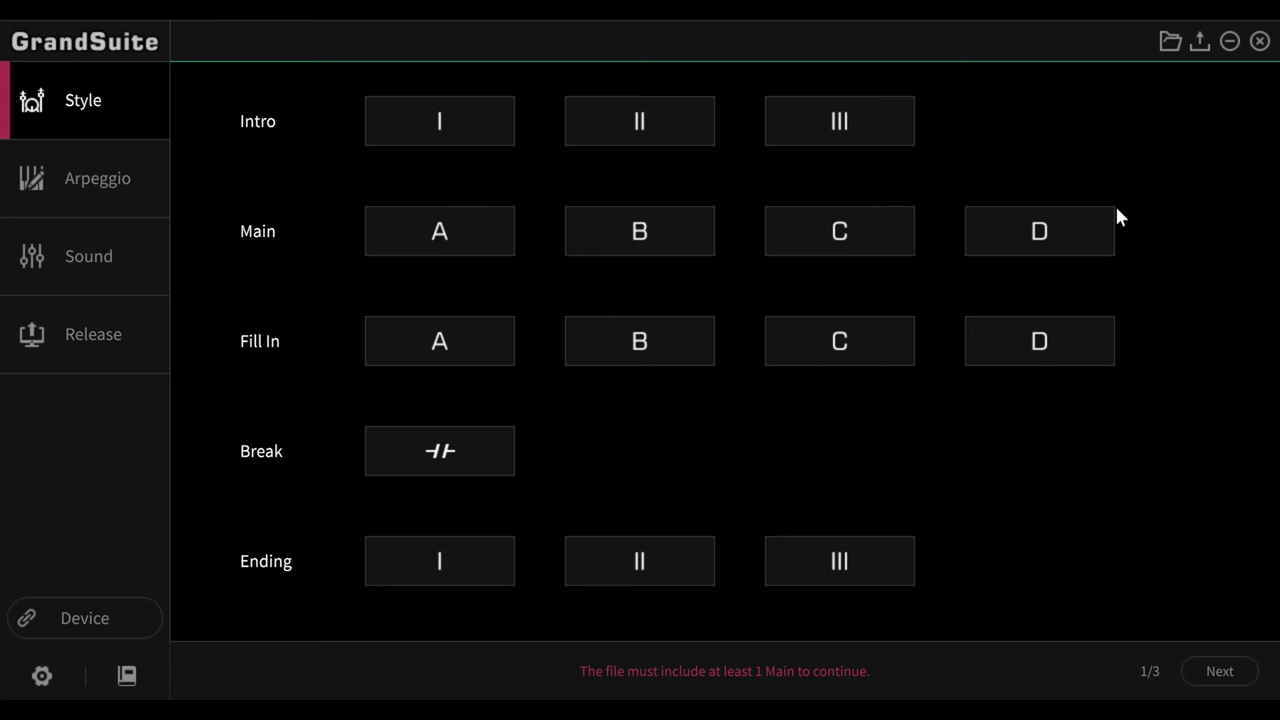
- Load the style file 80sPop.T160.prs from the Pop&Rock folder into the style editor
{"action": "left_click", "coordinate": [1169, 42]}
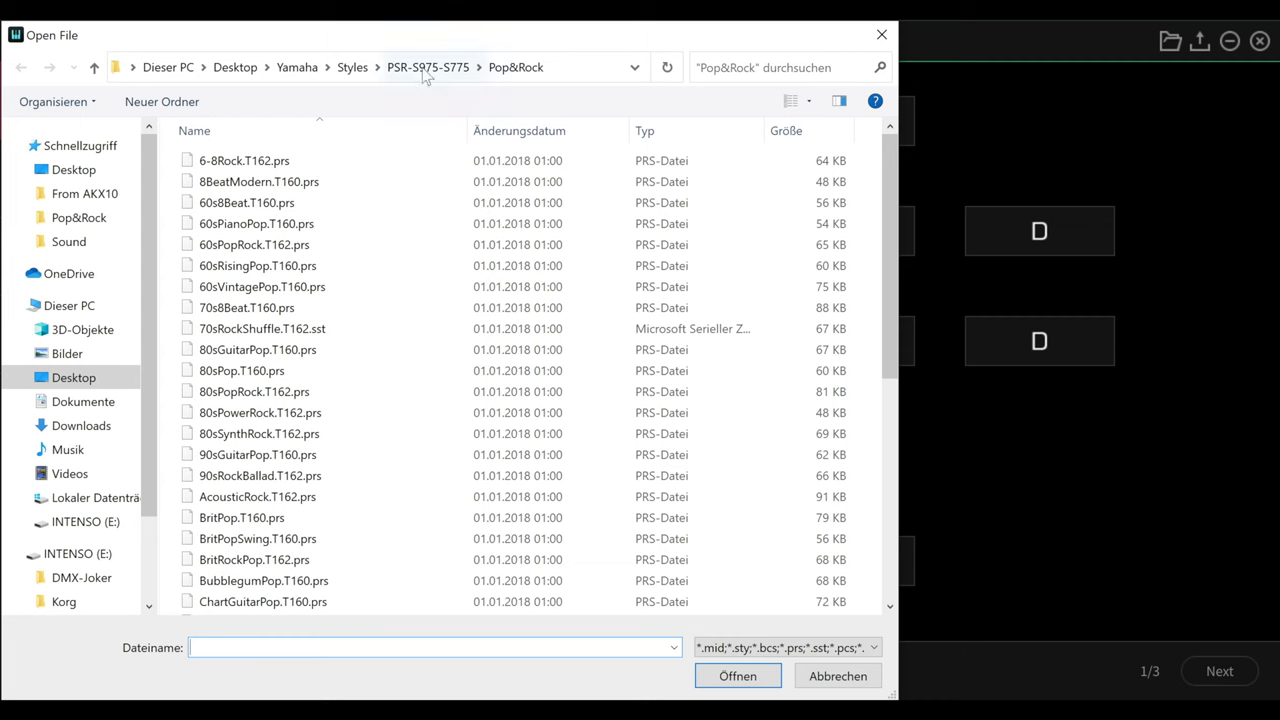
{"action": "left_click", "coordinate": [878, 648]}
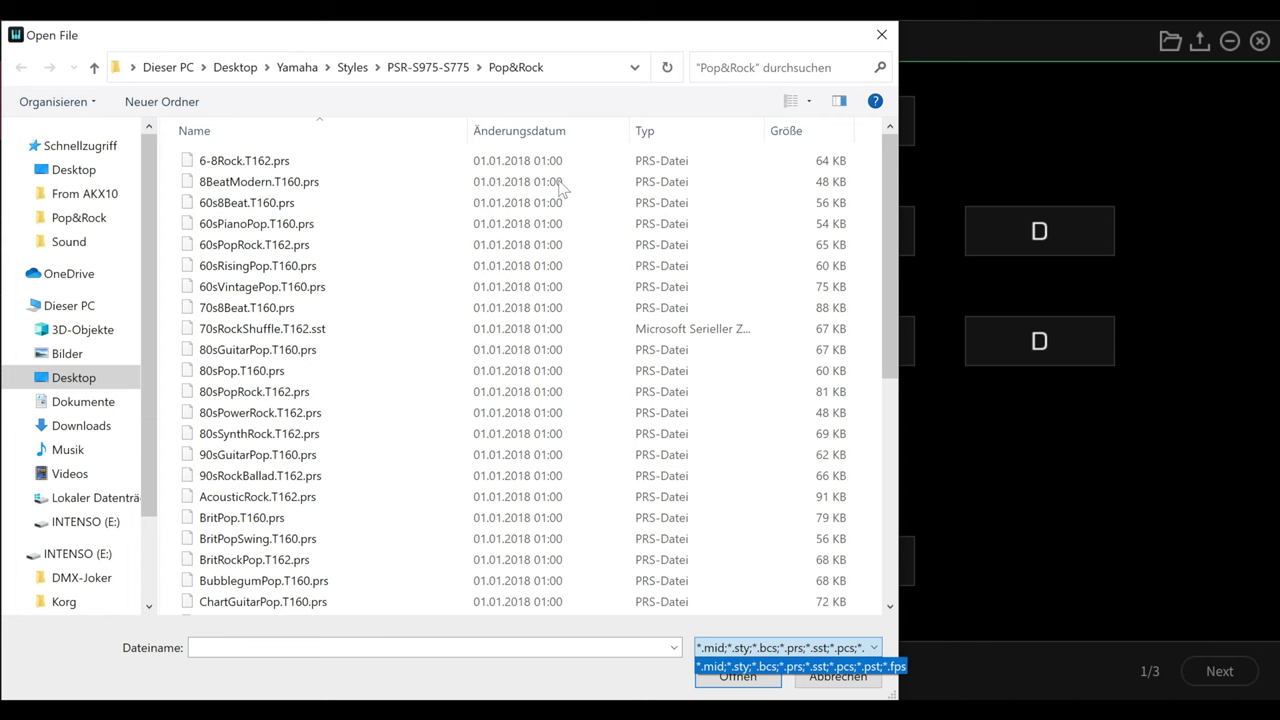
{"action": "left_click", "coordinate": [390, 378]}
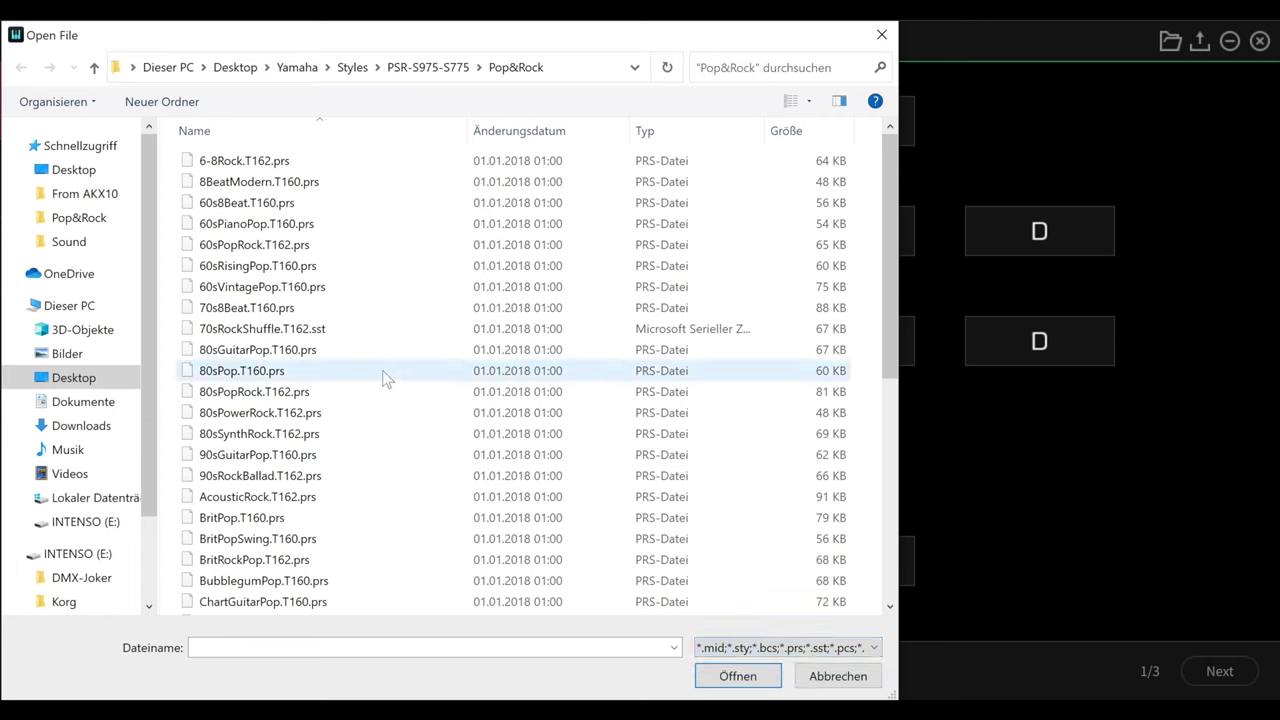
{"action": "left_click", "coordinate": [239, 376]}
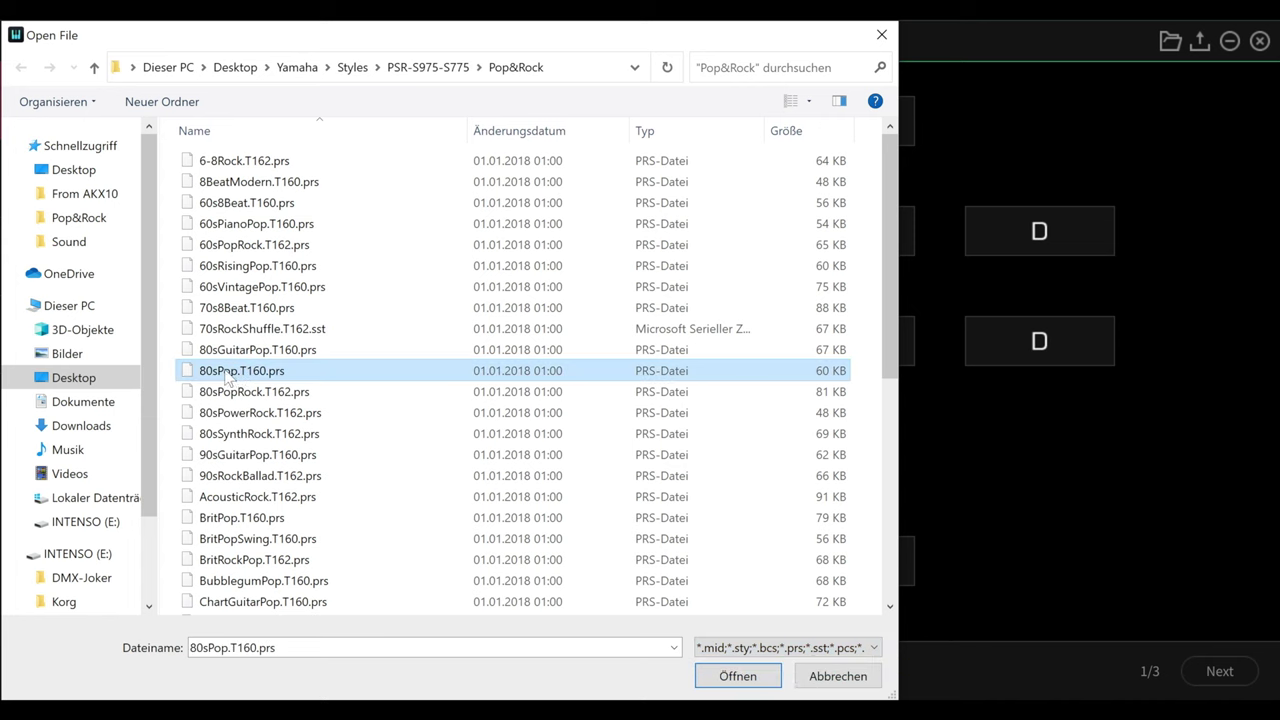
{"action": "left_click", "coordinate": [745, 679]}
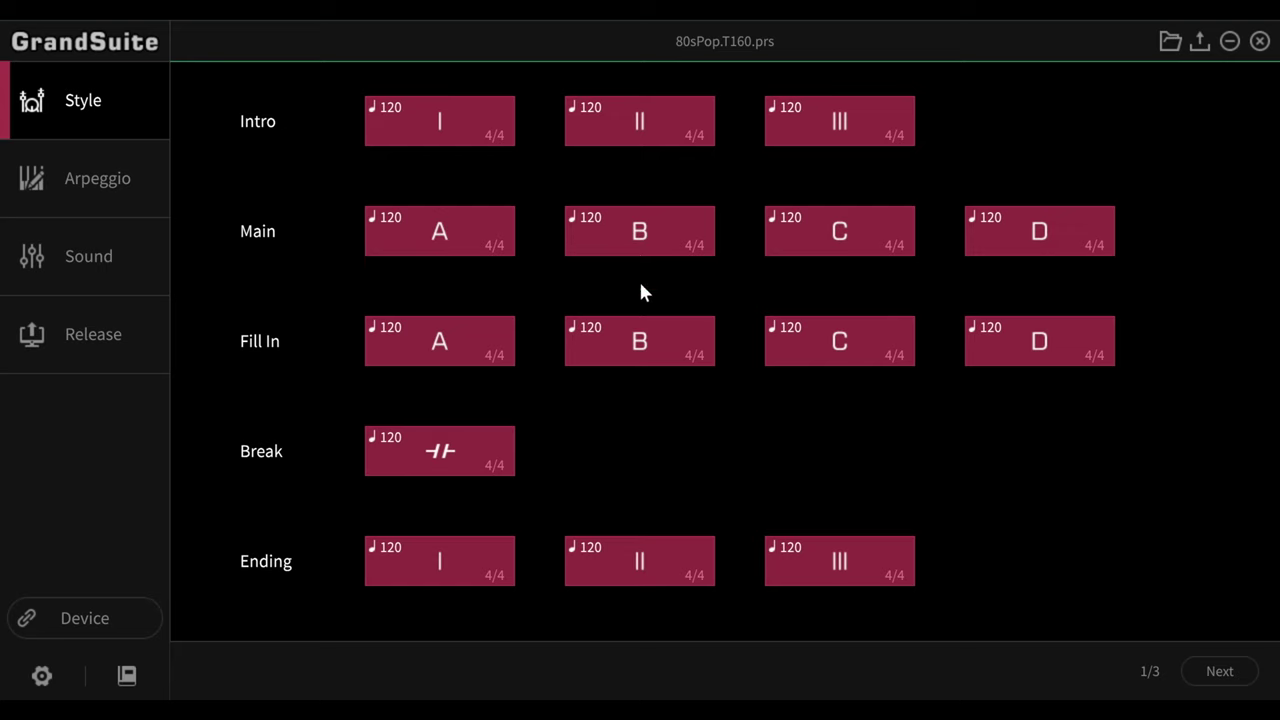
- View the initial tempo setting of Main B and leave it without changes
{"action": "left_click", "coordinate": [624, 243]}
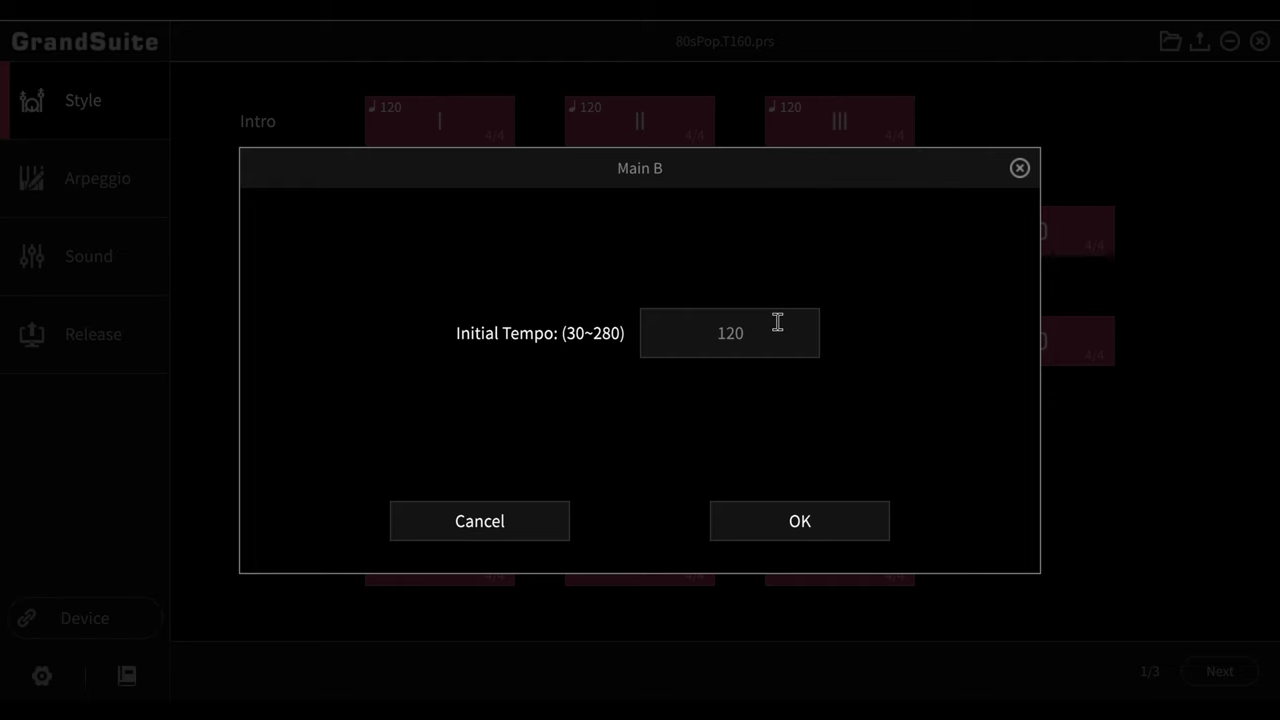
{"action": "left_click", "coordinate": [1020, 169]}
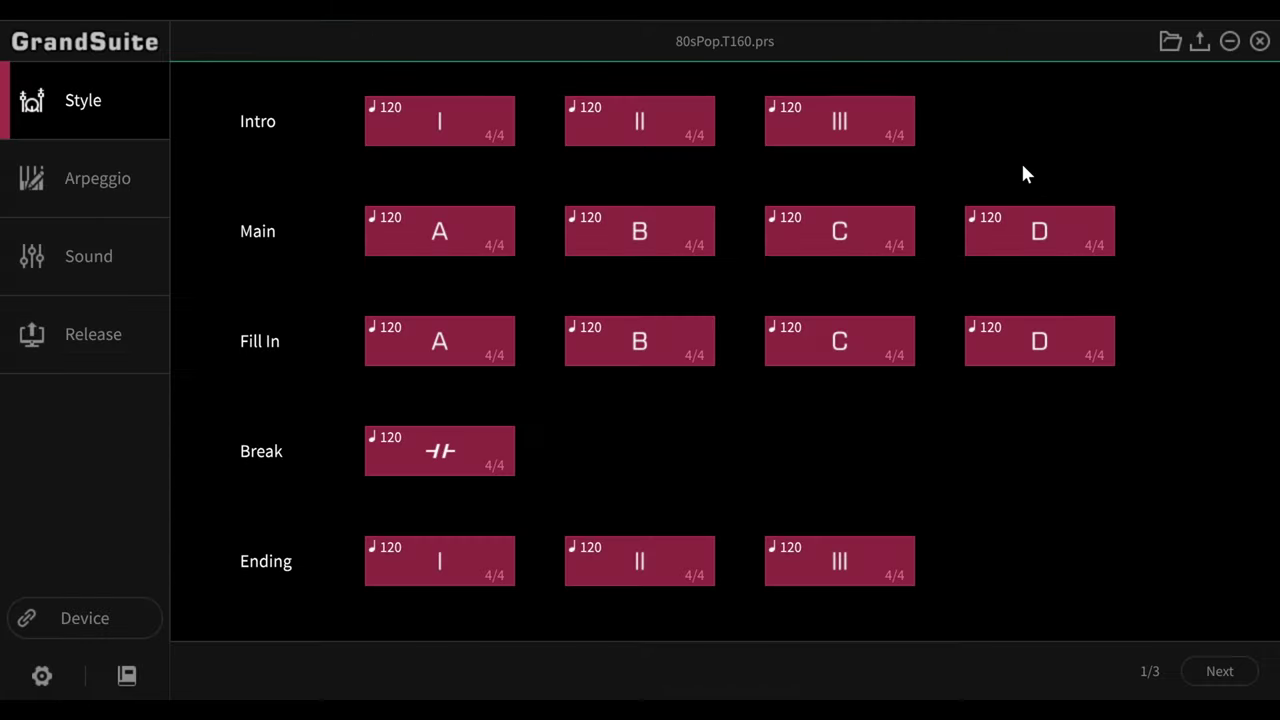
- Continue to the channel settings and review the chord tables of Main A, Fill In B and Ending I
{"action": "left_click", "coordinate": [1220, 672]}
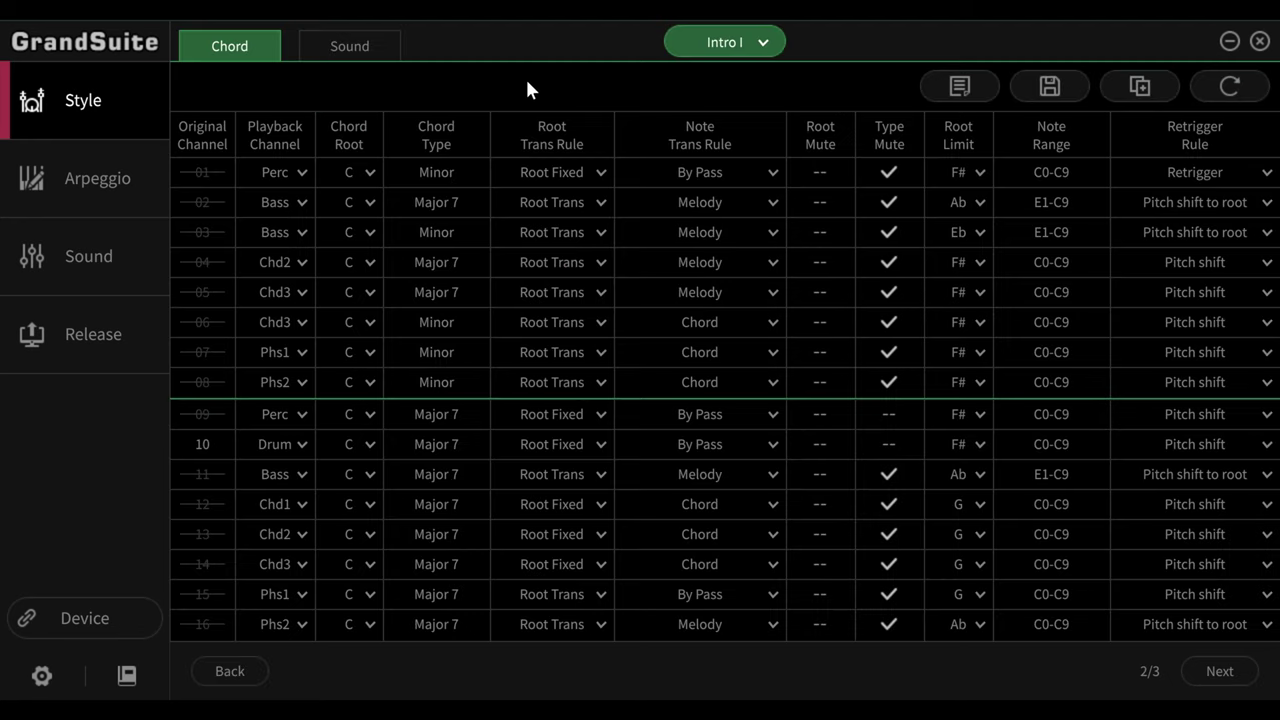
{"action": "left_click", "coordinate": [764, 46]}
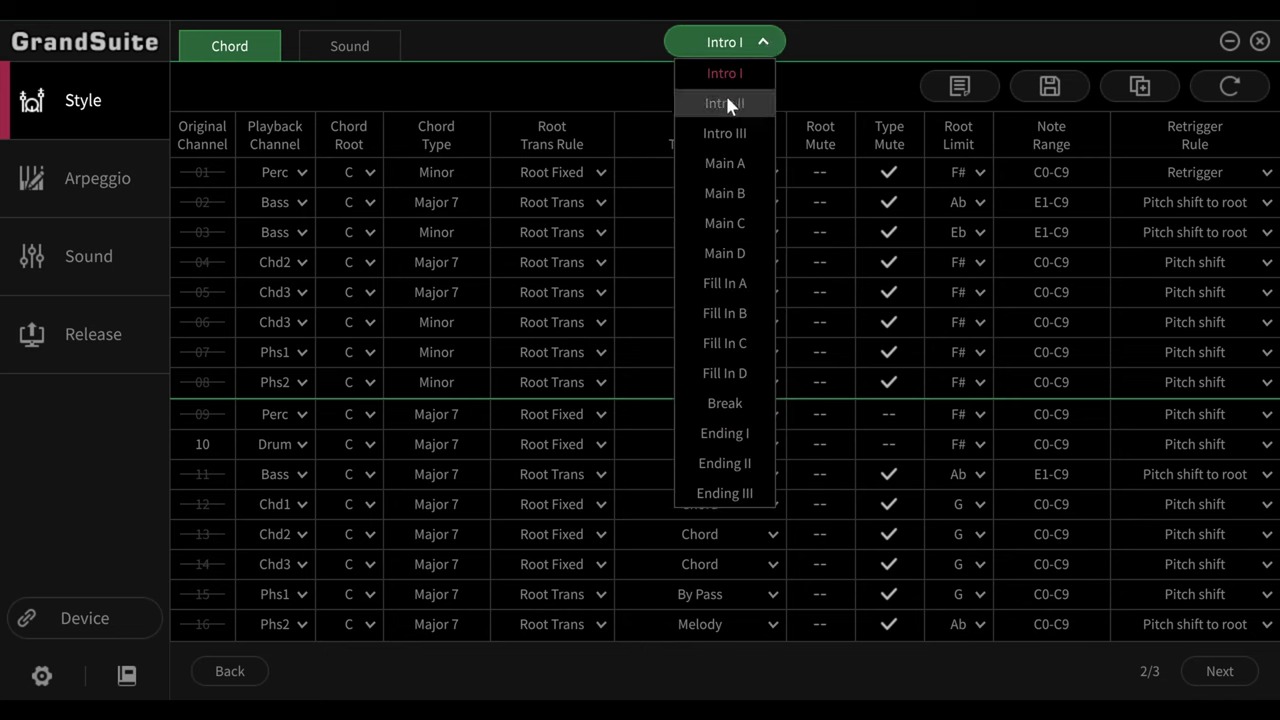
{"action": "left_click", "coordinate": [730, 165]}
{"action": "left_click", "coordinate": [746, 46]}
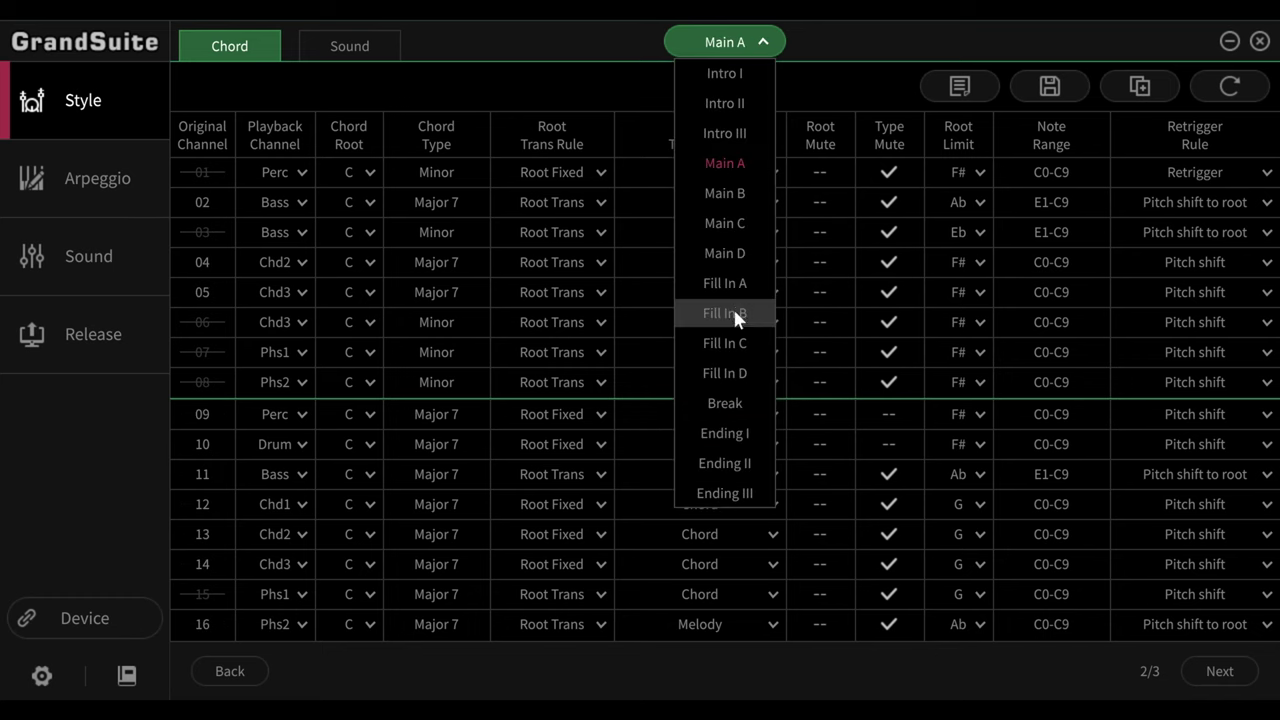
{"action": "left_click", "coordinate": [732, 308]}
{"action": "left_click", "coordinate": [726, 40]}
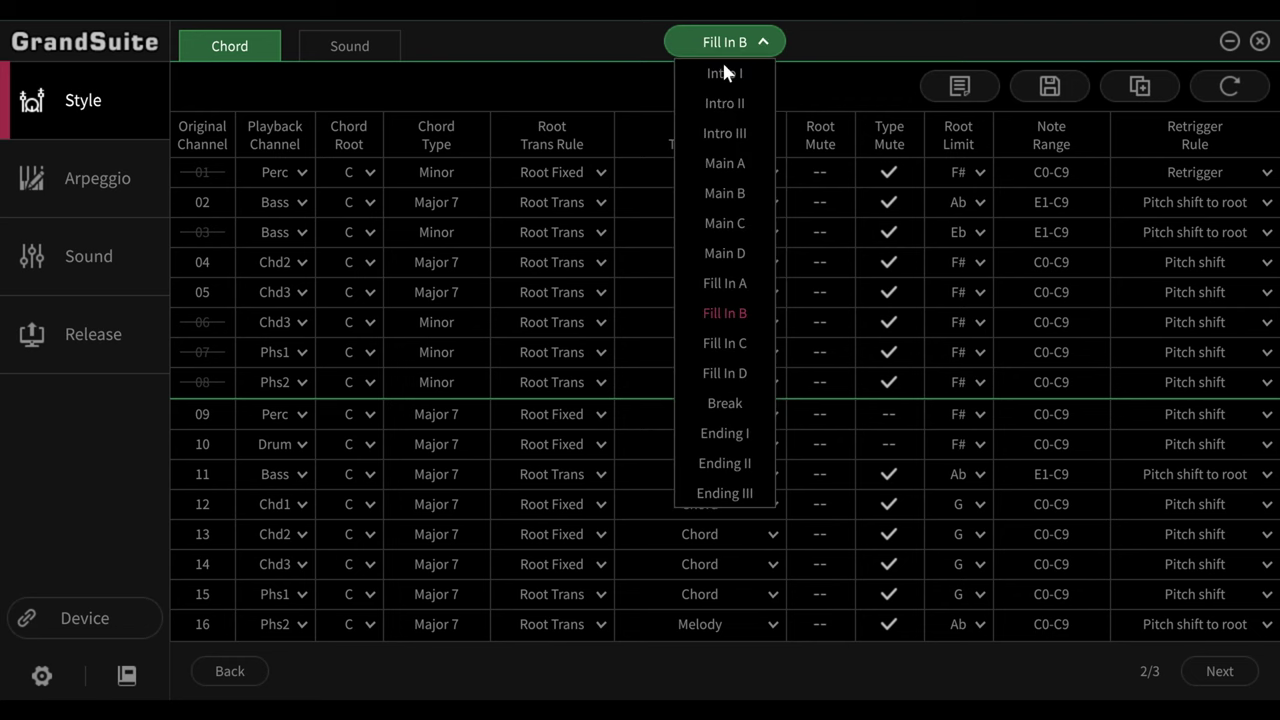
{"action": "left_click", "coordinate": [723, 425]}
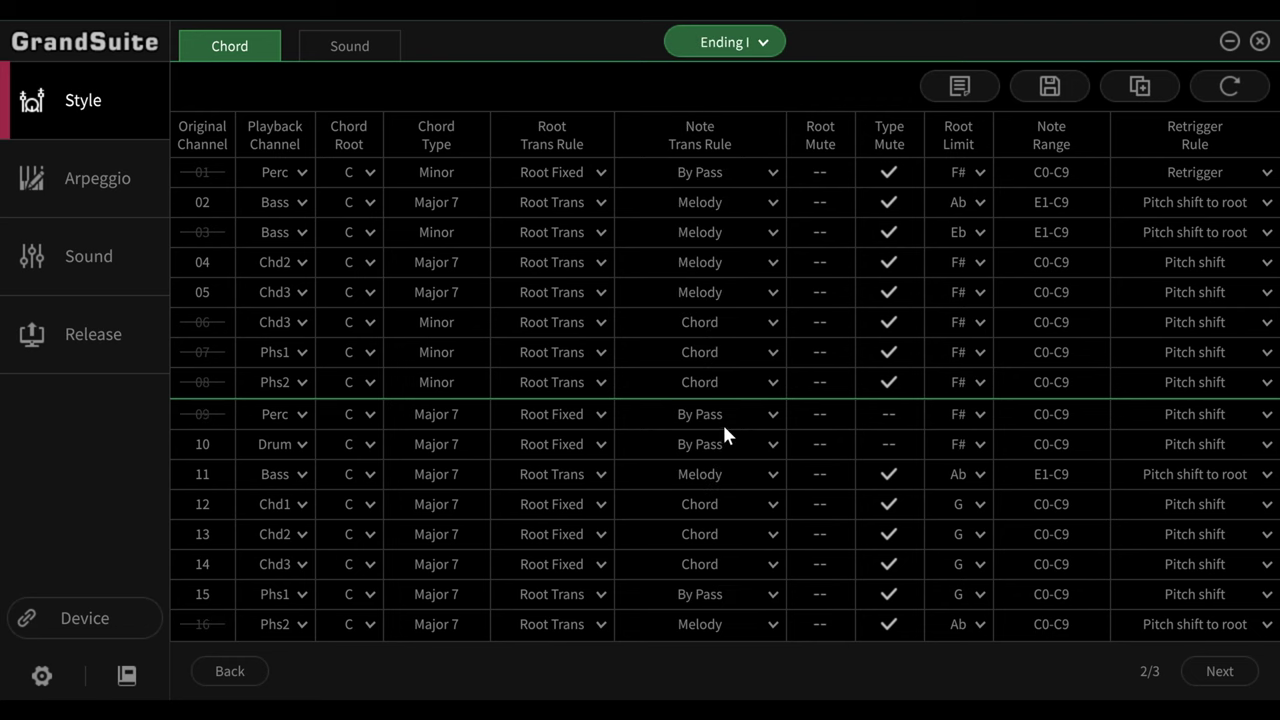
- Select the Main B section and display its sound and volume assignments
{"action": "left_click", "coordinate": [726, 41]}
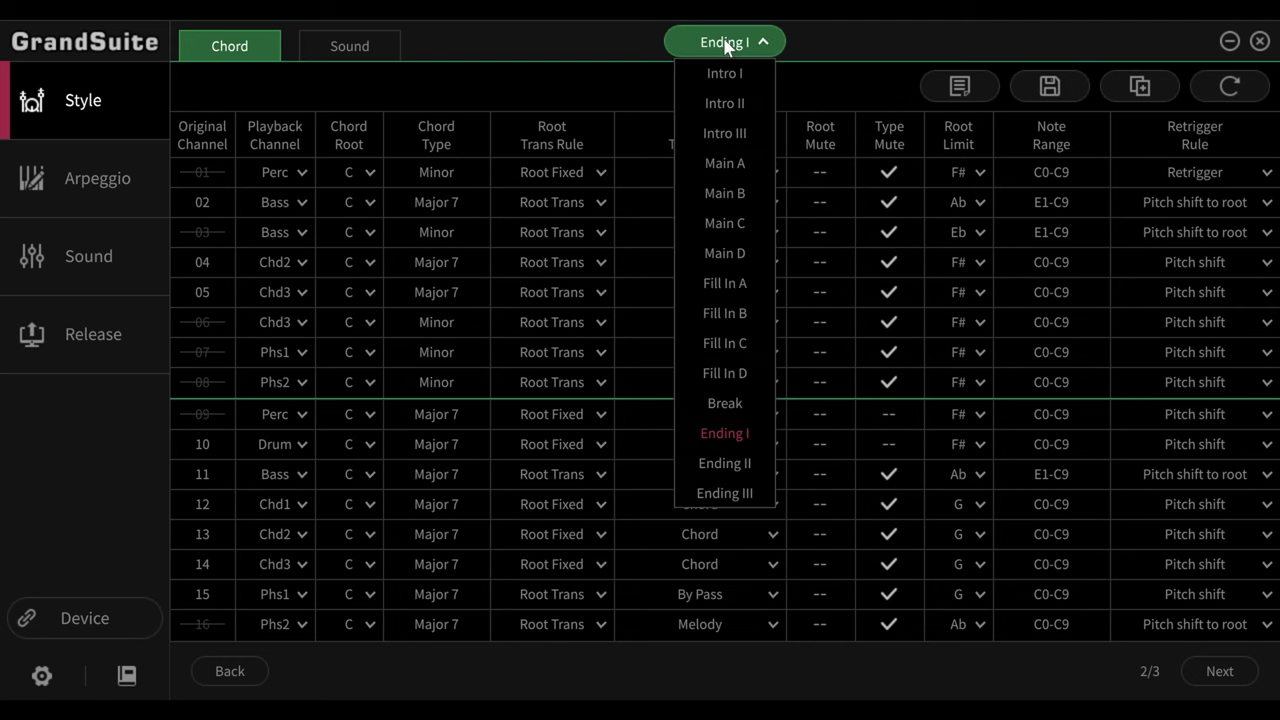
{"action": "left_click", "coordinate": [721, 190]}
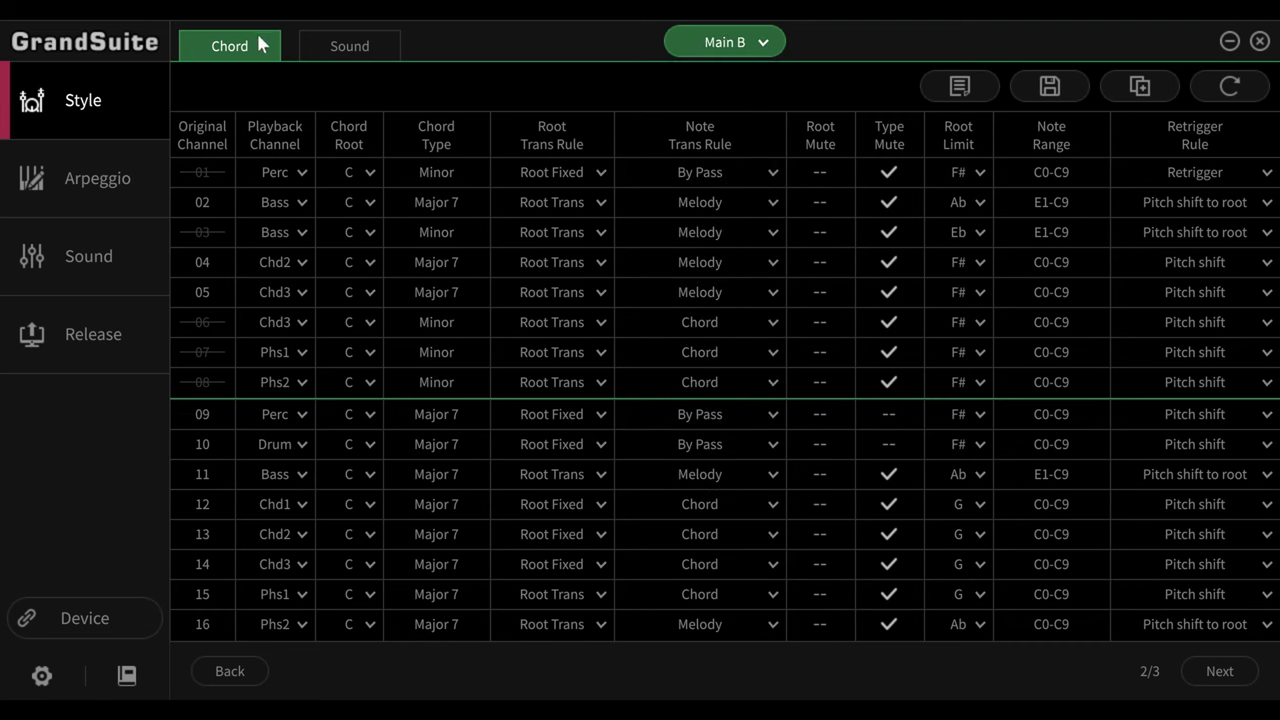
{"action": "left_click", "coordinate": [378, 52]}
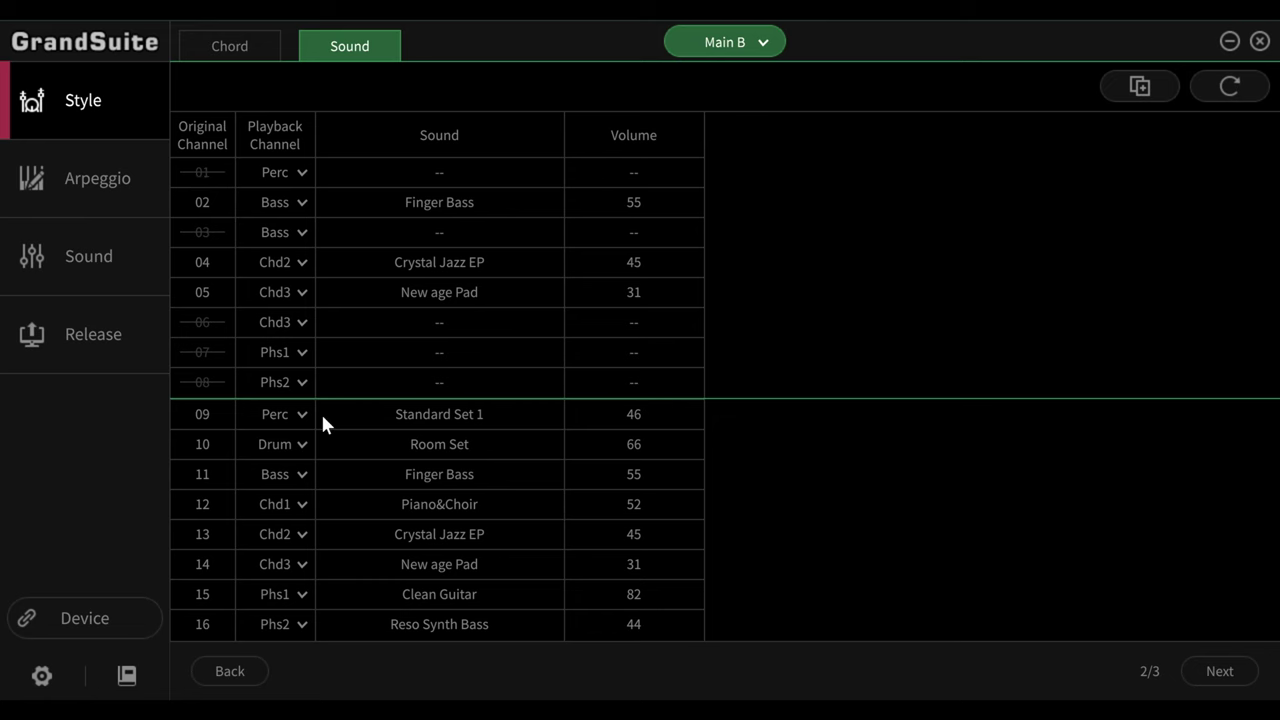
- Browse the sounds available for channel 09 and for channel 11 across the CXS, Preset, GM2 and EXP banks, discarding any selection
{"action": "left_click", "coordinate": [426, 418]}
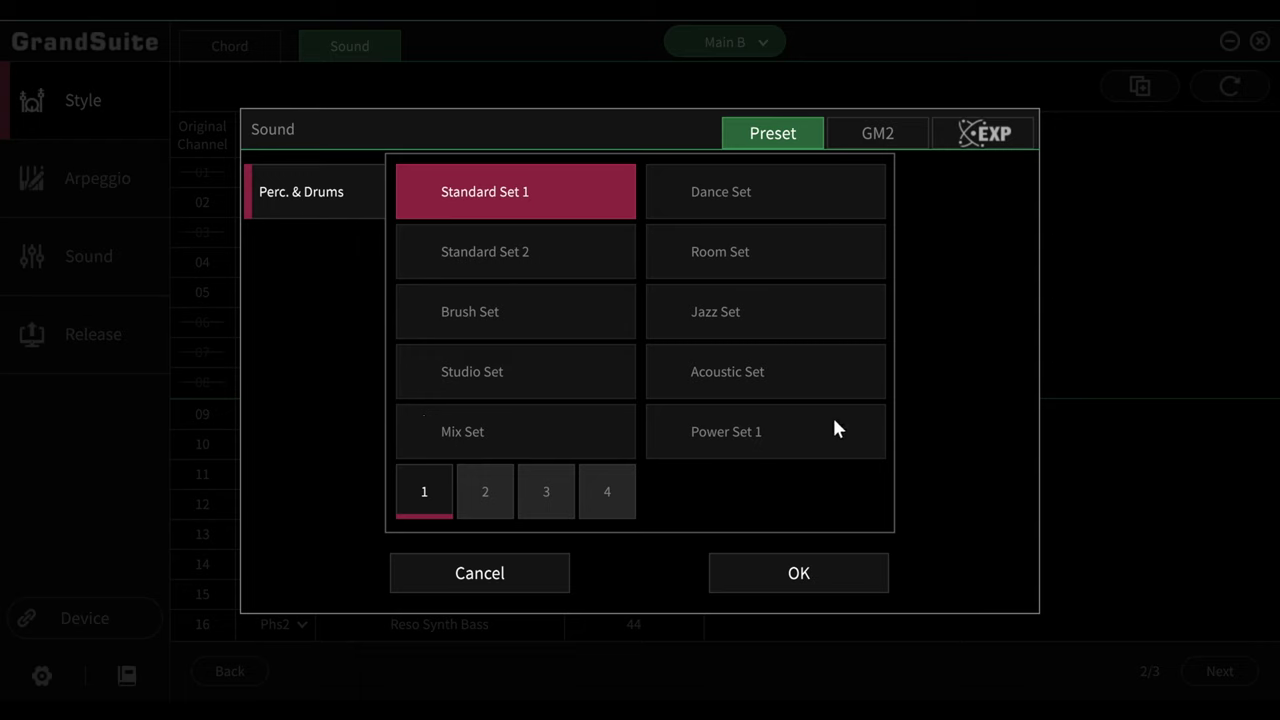
{"action": "left_click", "coordinate": [480, 575]}
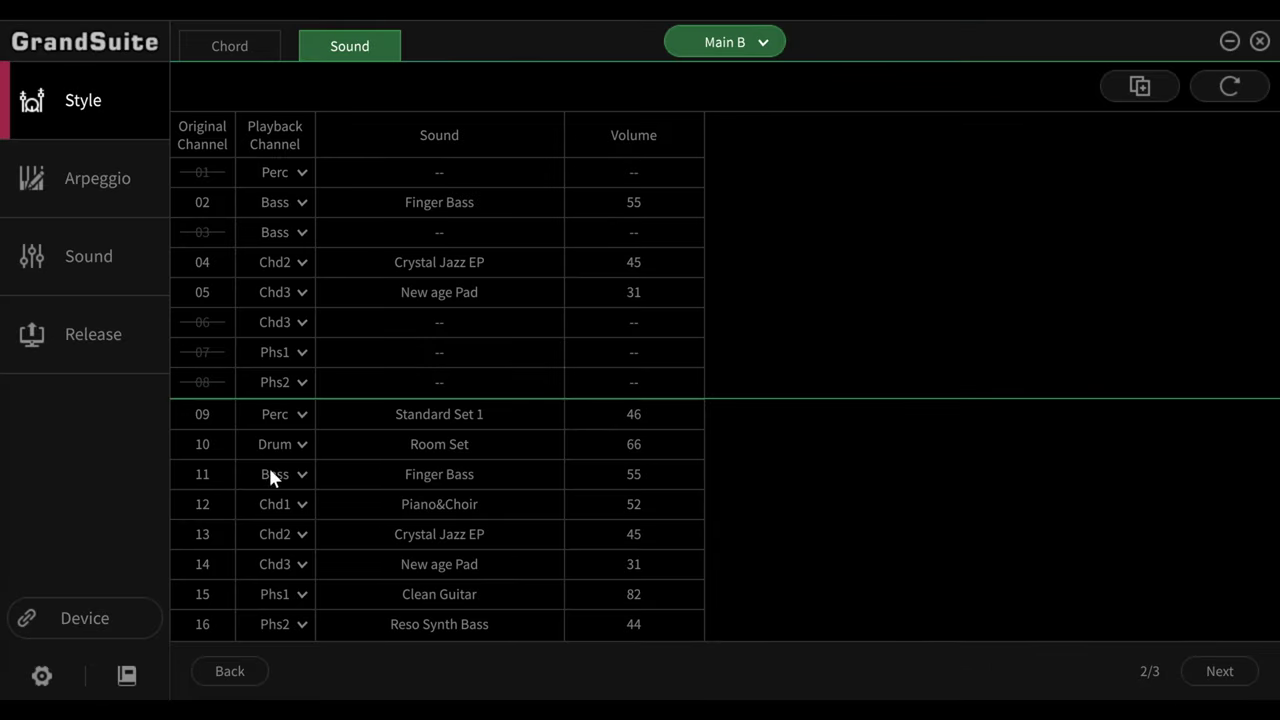
{"action": "left_click", "coordinate": [431, 474]}
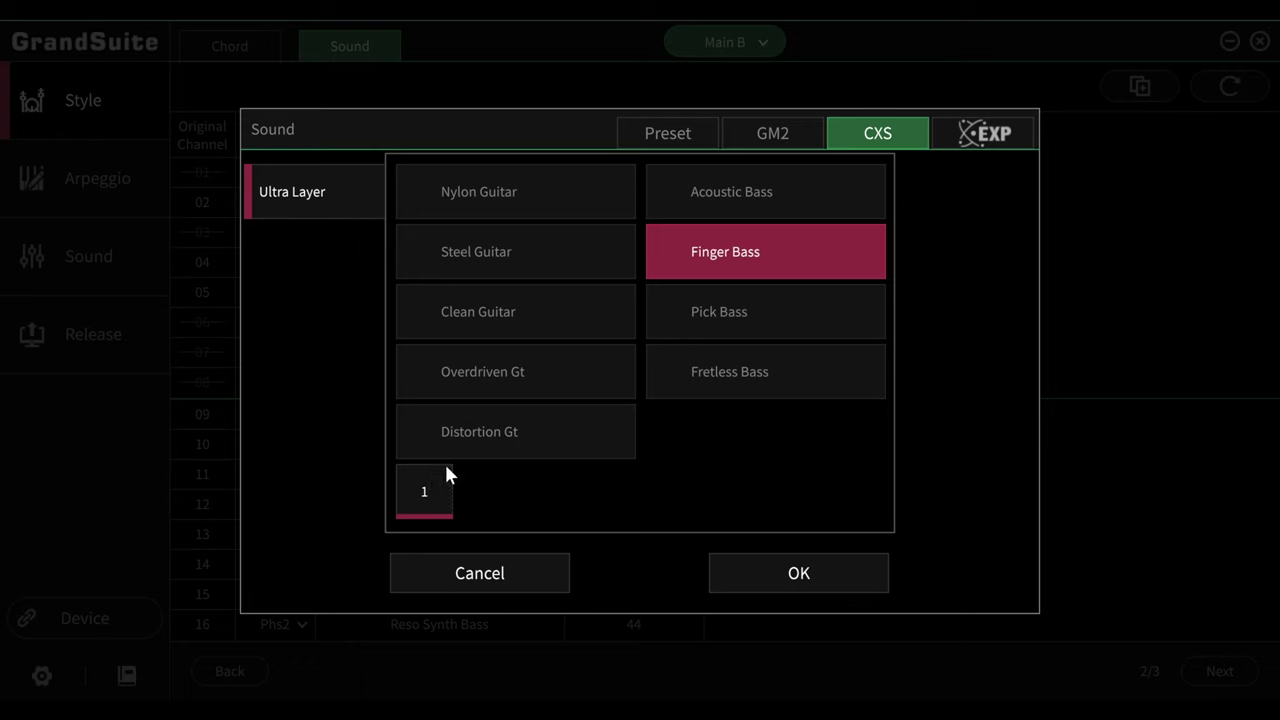
{"action": "left_click", "coordinate": [750, 190]}
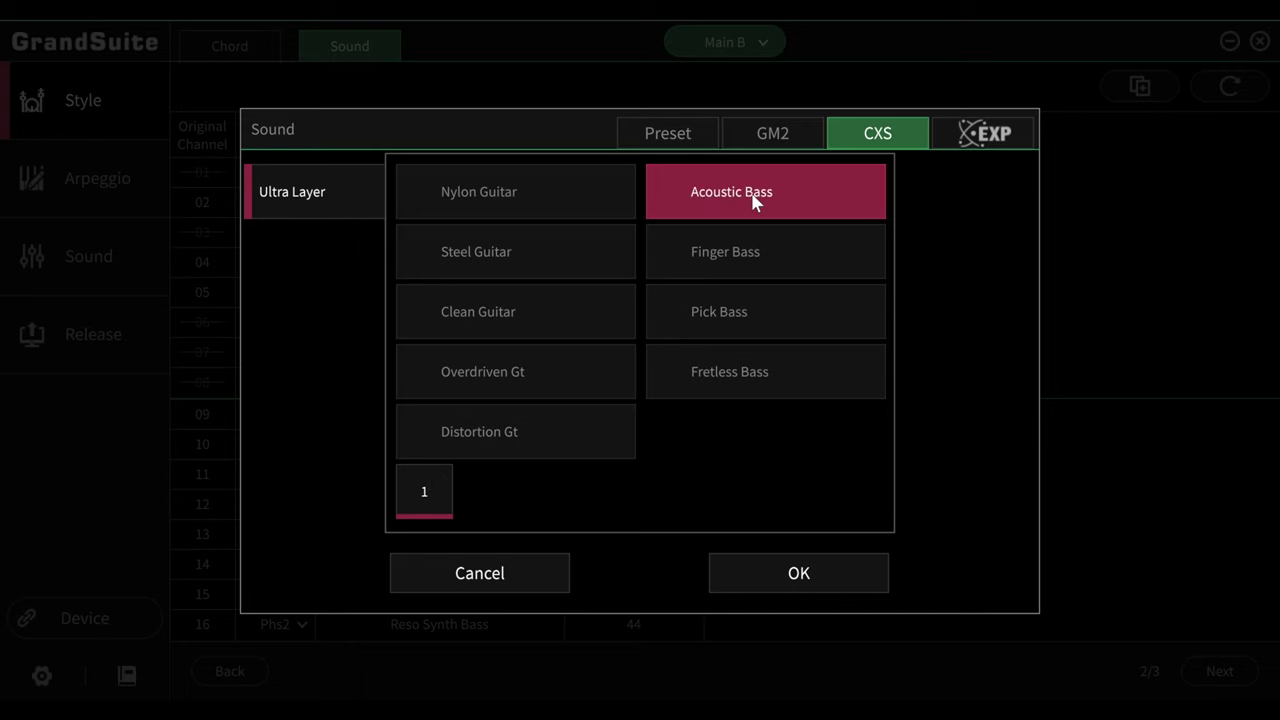
{"action": "left_click", "coordinate": [737, 355]}
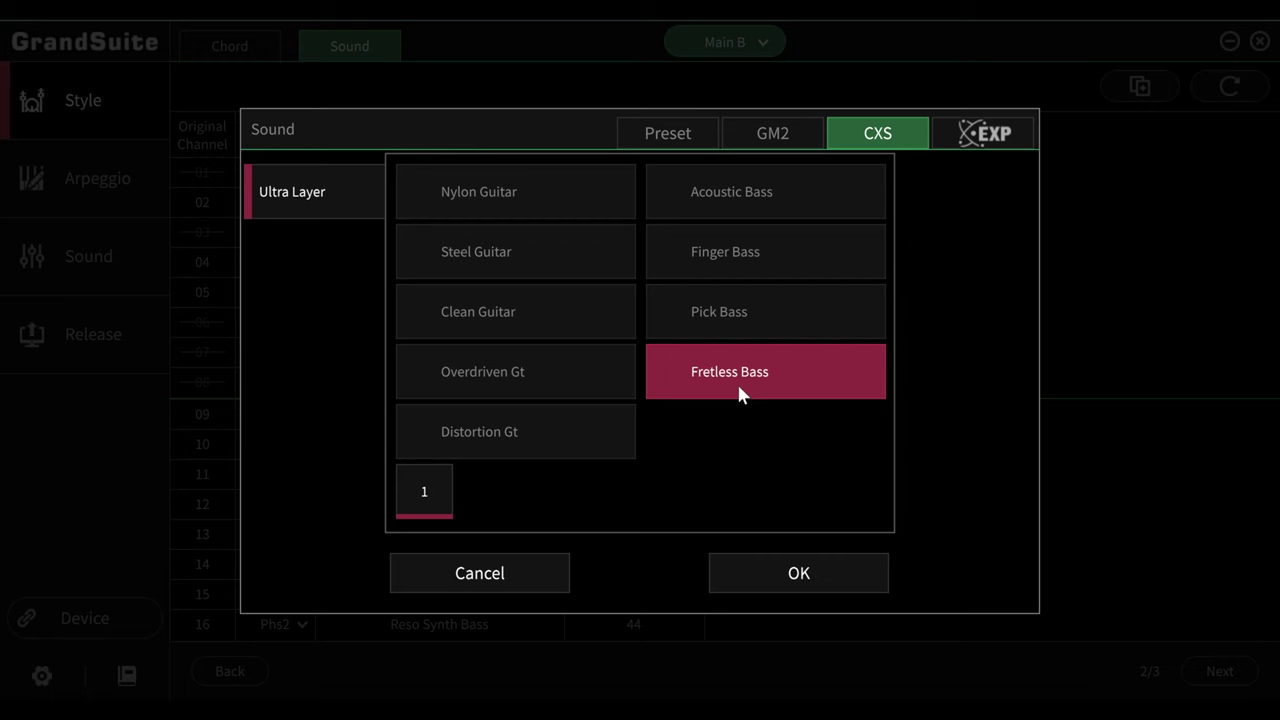
{"action": "left_click", "coordinate": [659, 133]}
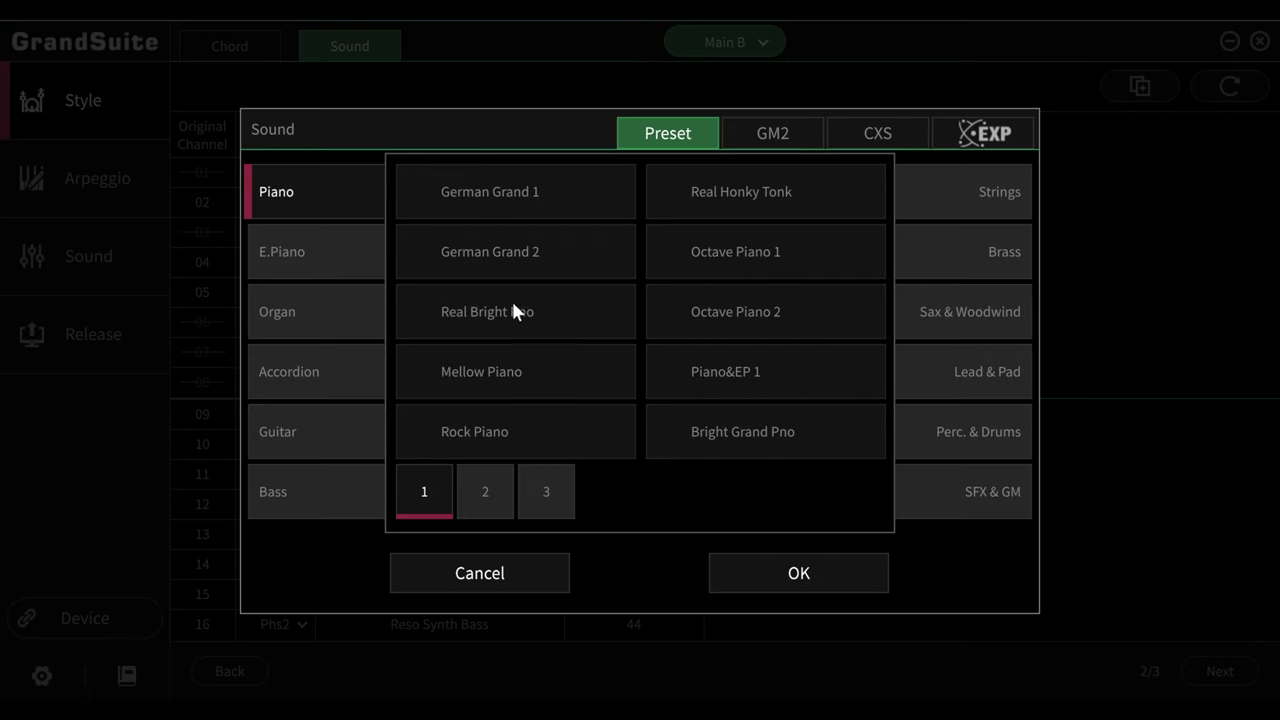
{"action": "left_click", "coordinate": [357, 482]}
{"action": "left_click", "coordinate": [691, 318]}
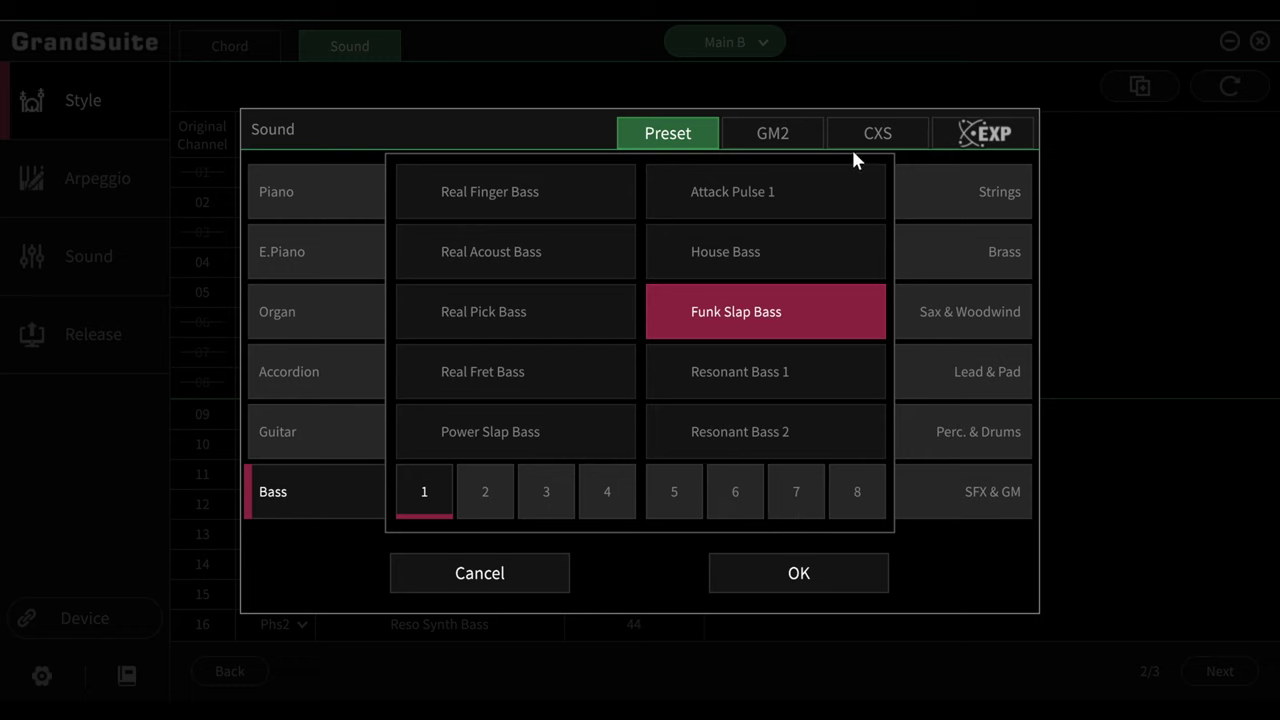
{"action": "left_click", "coordinate": [771, 134]}
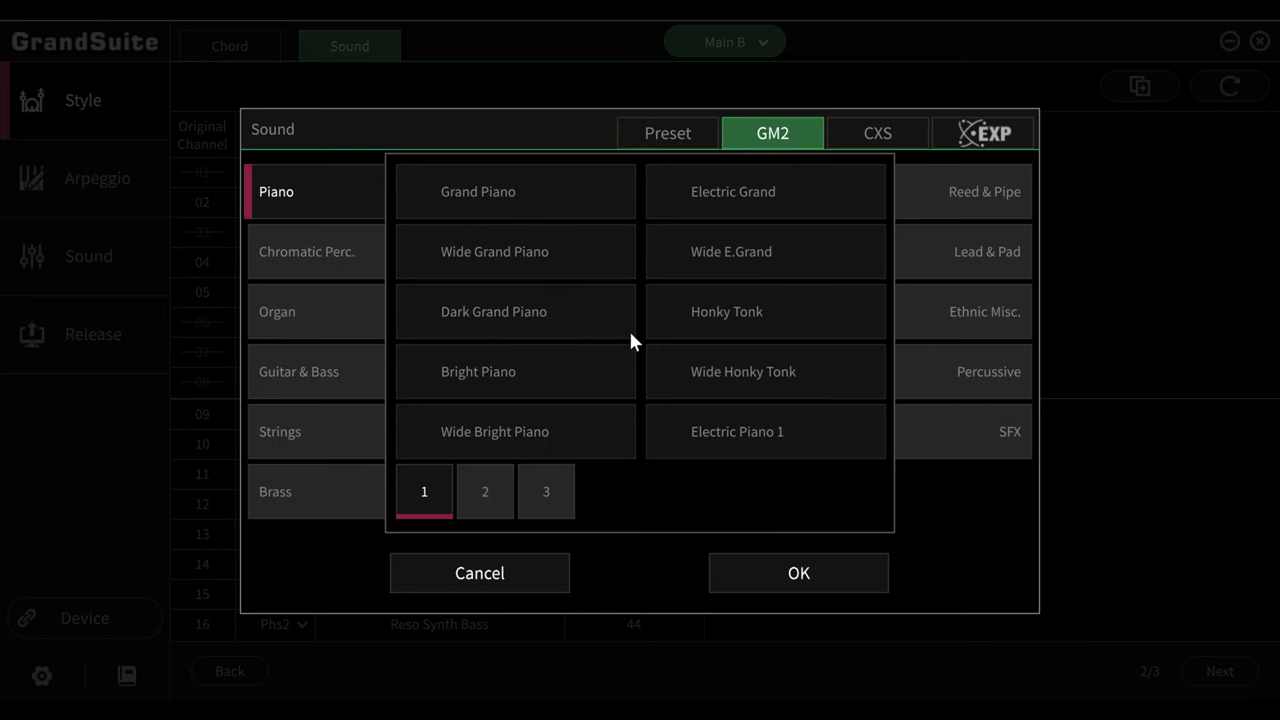
{"action": "left_click", "coordinate": [971, 131]}
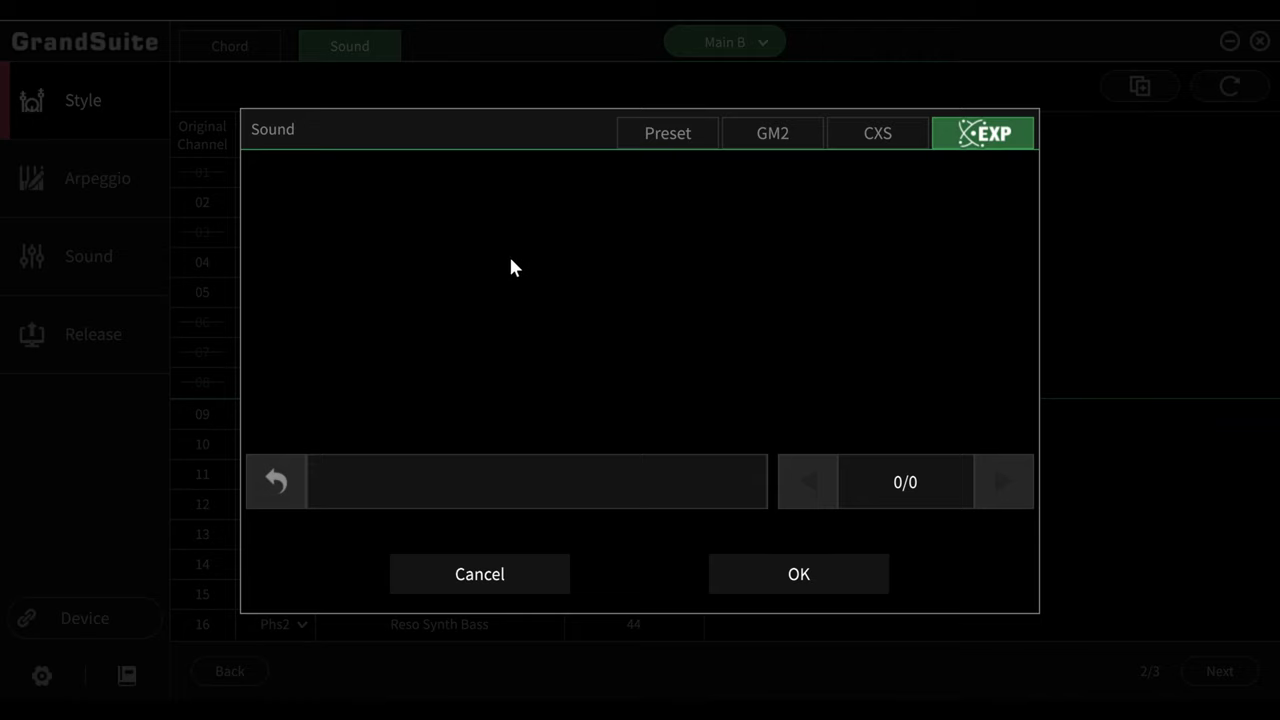
{"action": "left_click", "coordinate": [514, 579]}
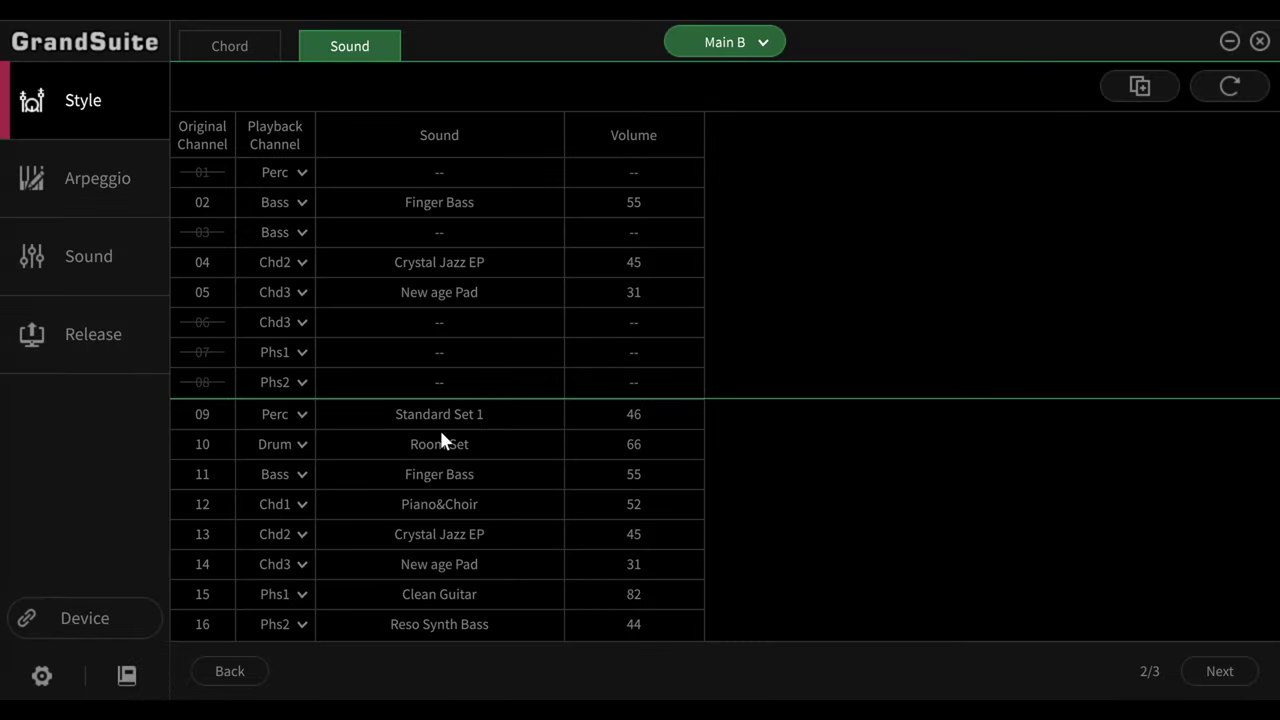
- Assign the Fretless Bass sound to channel 11 of Main B, and reset the sound settings
{"action": "left_click", "coordinate": [436, 472]}
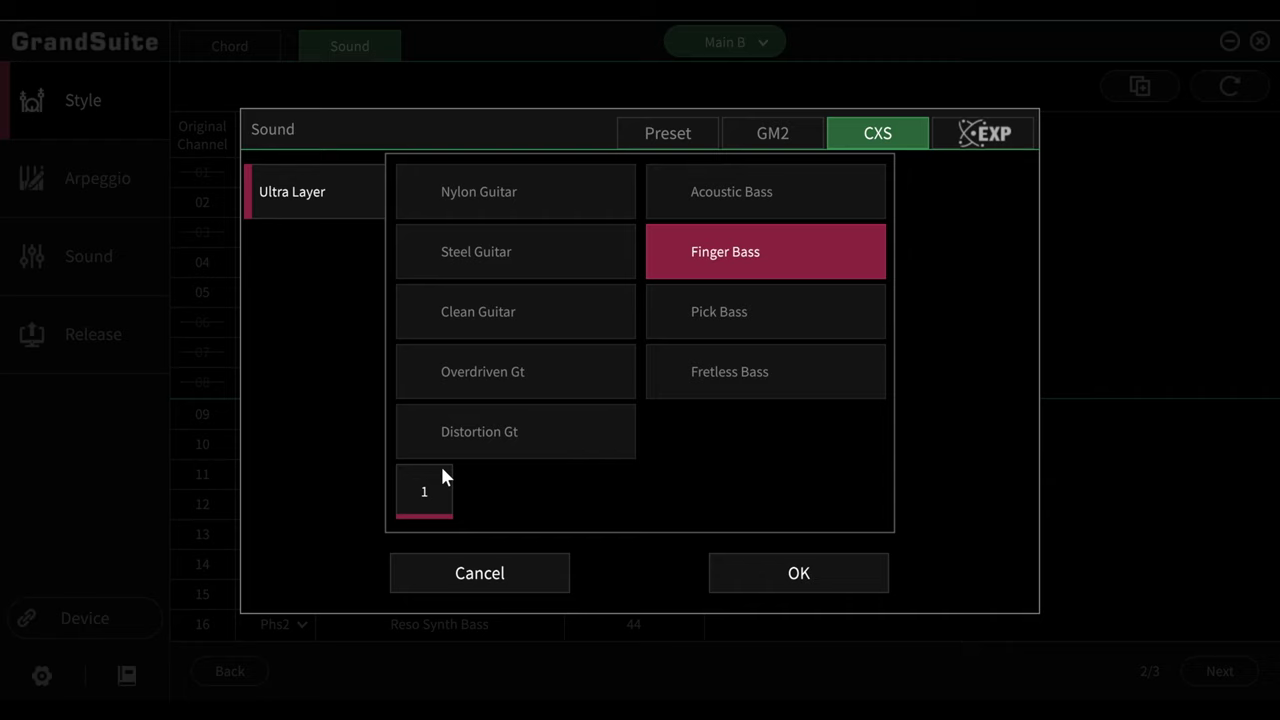
{"action": "left_click", "coordinate": [769, 372]}
{"action": "left_click", "coordinate": [786, 581]}
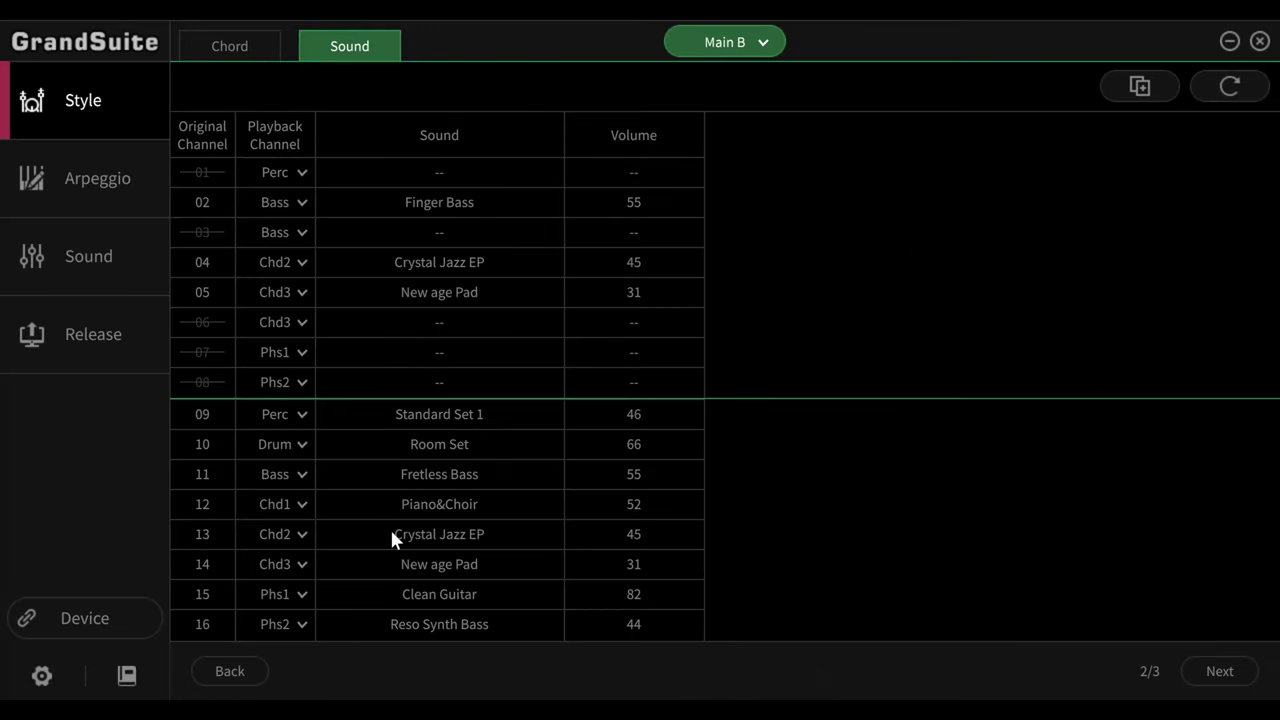
{"action": "left_click", "coordinate": [1229, 92]}
- Review which style sections the sound settings can be applied to, toggle Ending III on and off, and close without applying
{"action": "left_click", "coordinate": [1141, 86]}
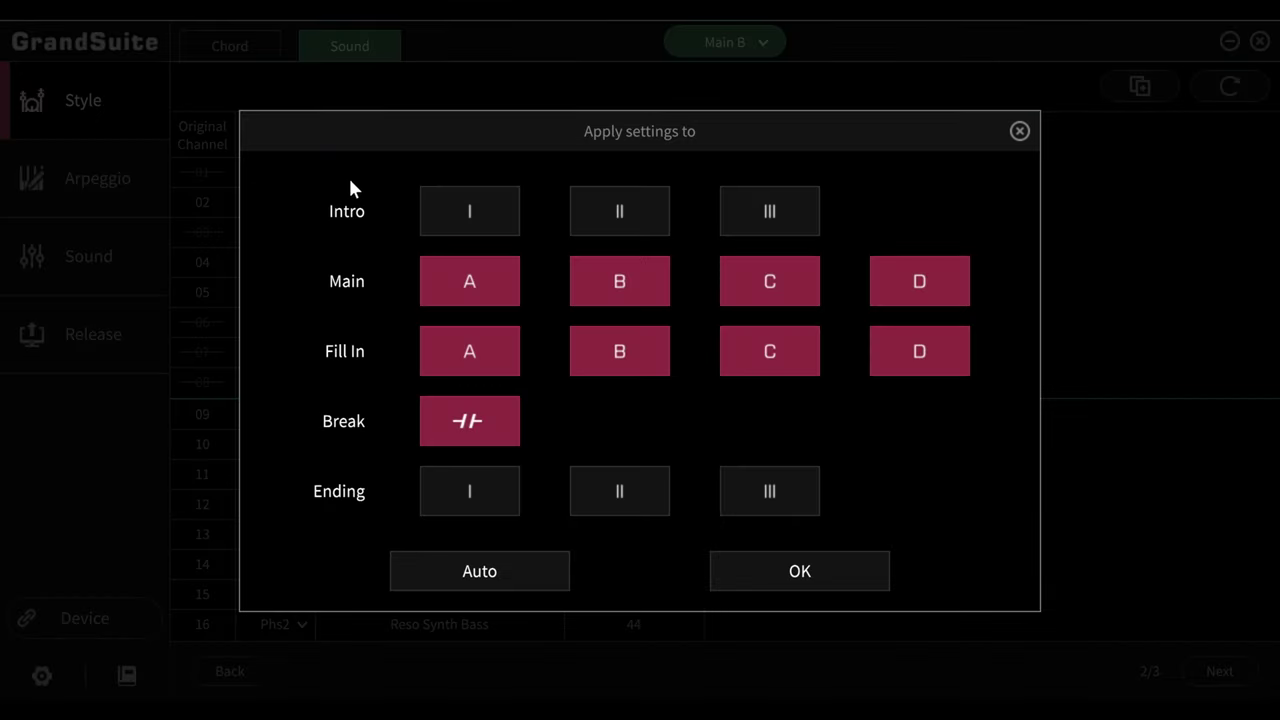
{"action": "left_click", "coordinate": [774, 495]}
{"action": "left_click", "coordinate": [762, 492]}
{"action": "left_click", "coordinate": [1020, 132]}
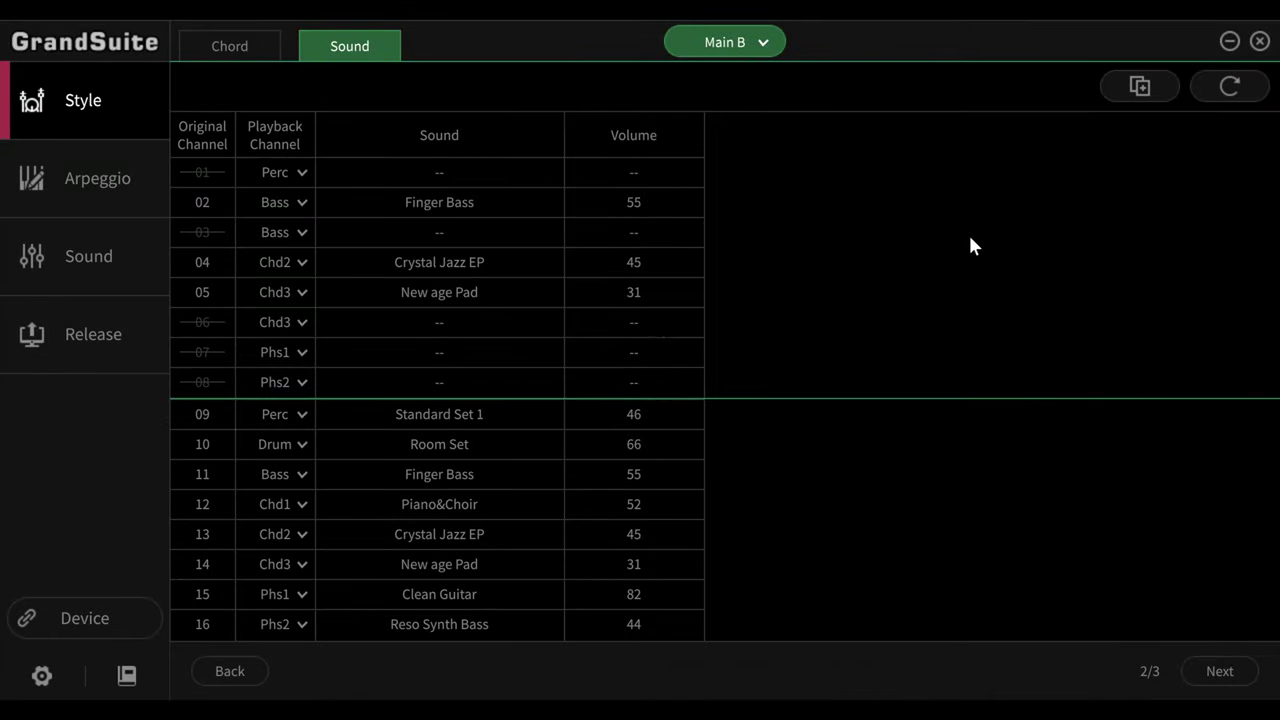
- Raise the volume of the Crystal Jazz EP sound on channel 04, and reset the sound settings
{"action": "left_click", "coordinate": [634, 262]}
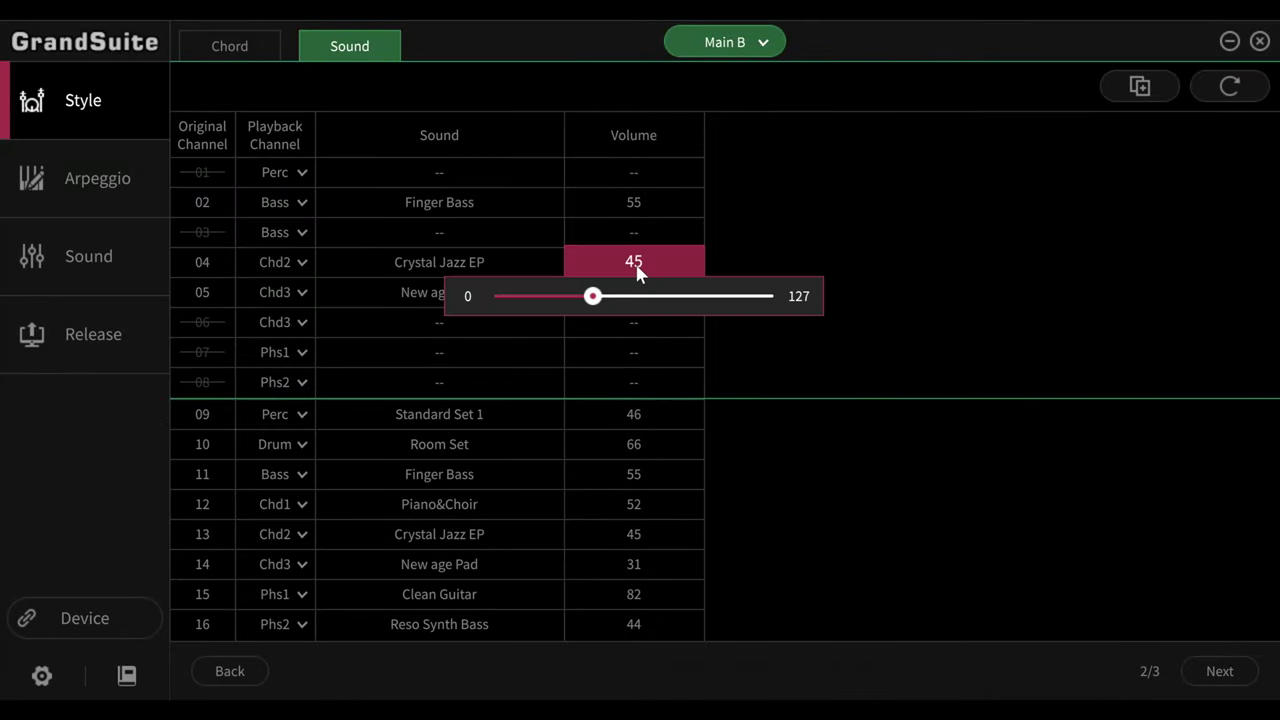
{"action": "left_click_drag", "start_coordinate": [593, 297], "coordinate": [631, 296]}
{"action": "left_click", "coordinate": [1220, 88]}
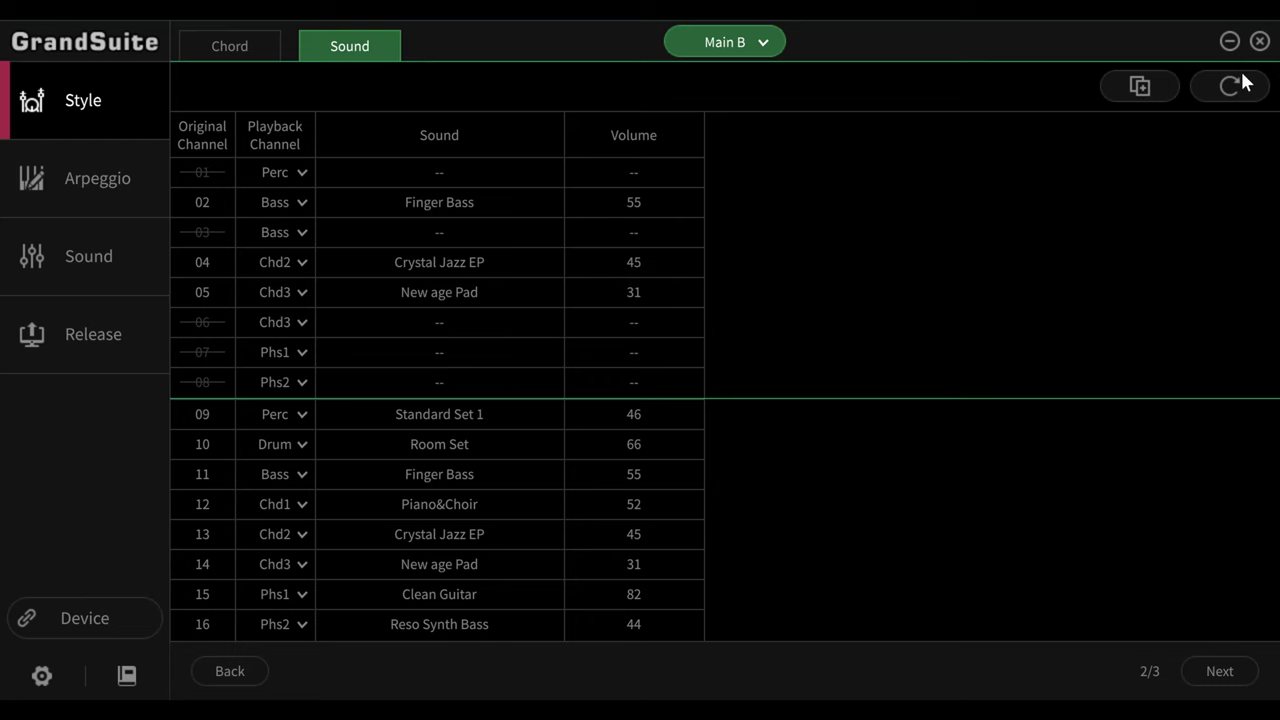
- Switch Main B to its chord settings and view the playback channel options for channel 15, keeping the current assignment
{"action": "left_click", "coordinate": [231, 45]}
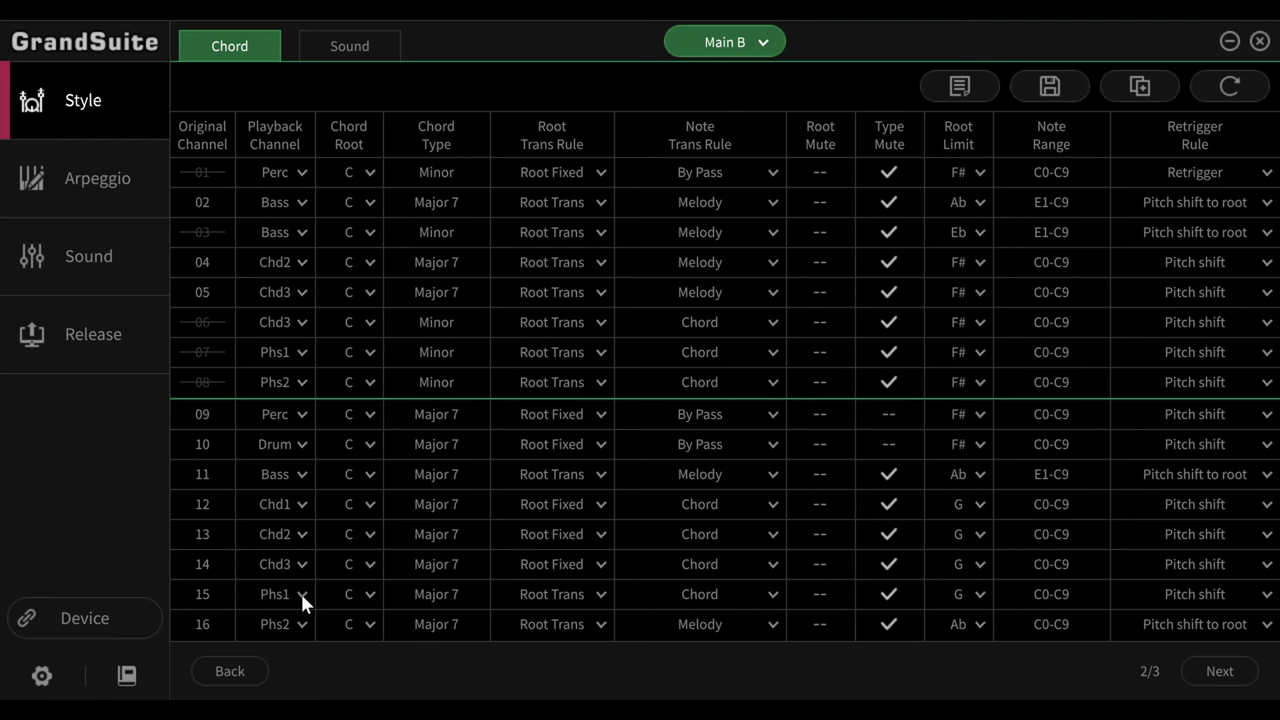
{"action": "left_click", "coordinate": [300, 594]}
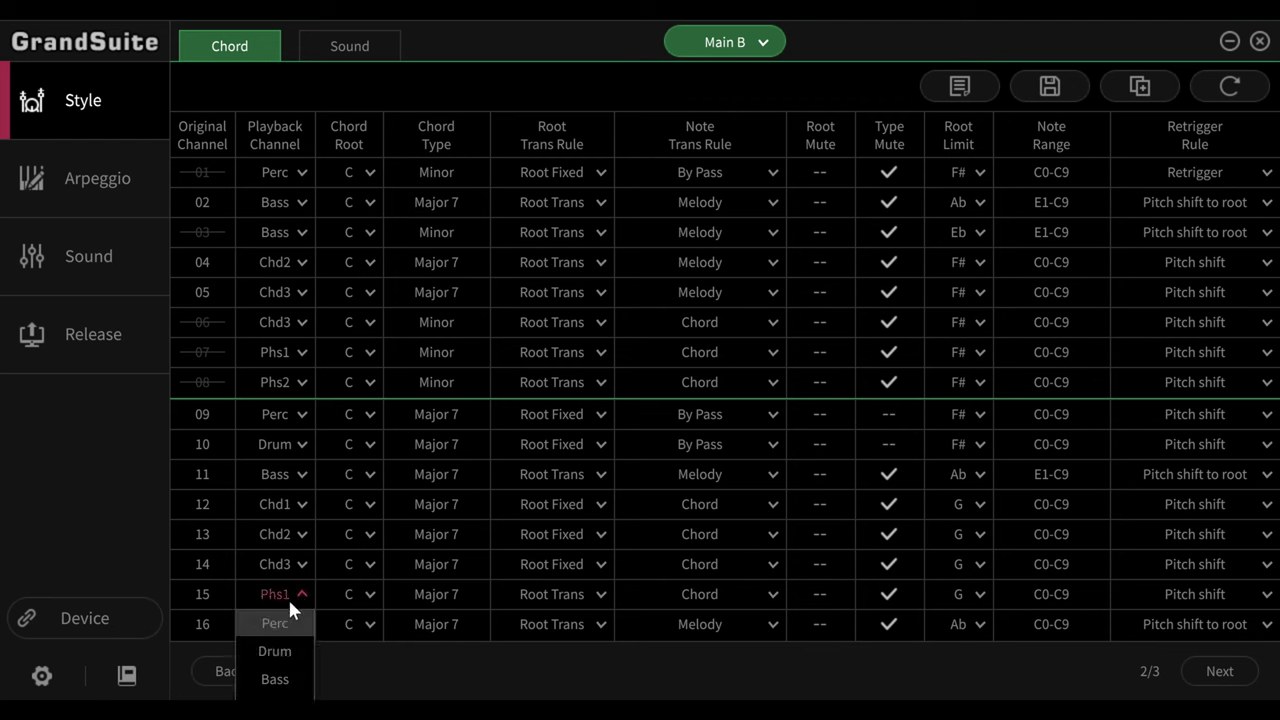
{"action": "left_click", "coordinate": [289, 592]}
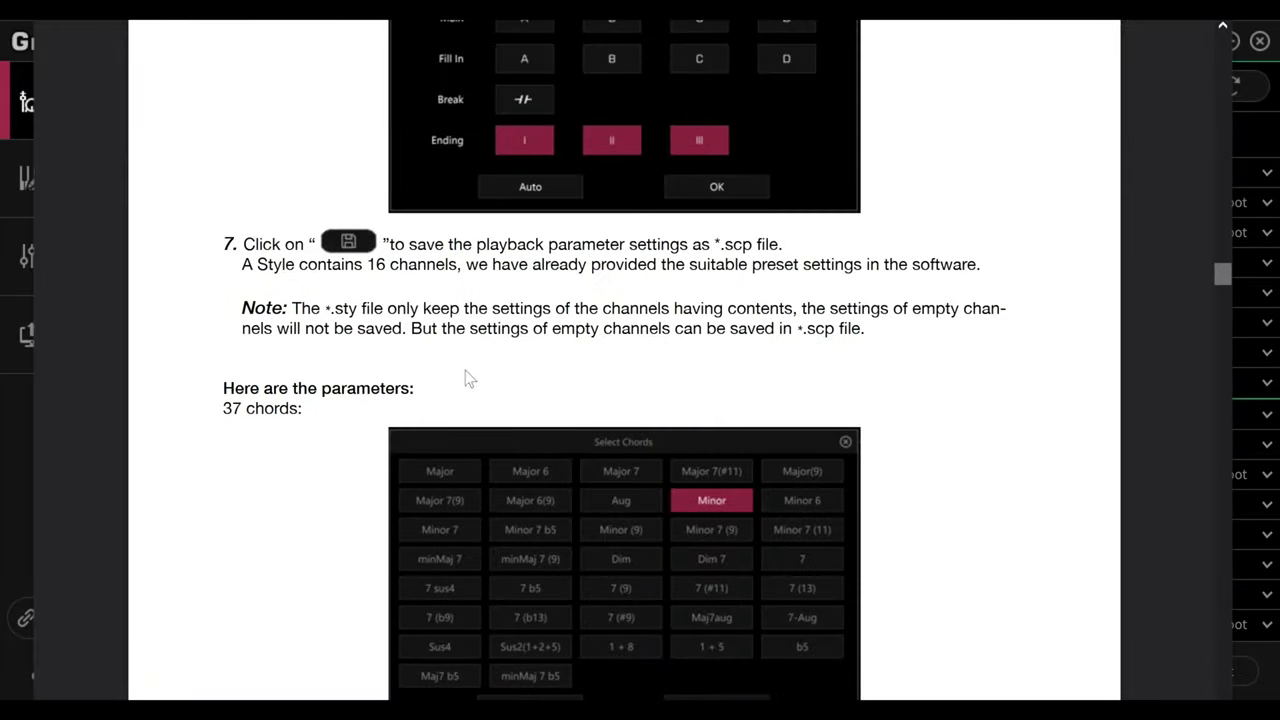
- Read the Style Edit parameter list in the manual, covering the root and note transposition rules and the mute parameters
{"action": "scroll", "coordinate": [530, 393], "scroll_direction": "down", "scroll_amount": 10}
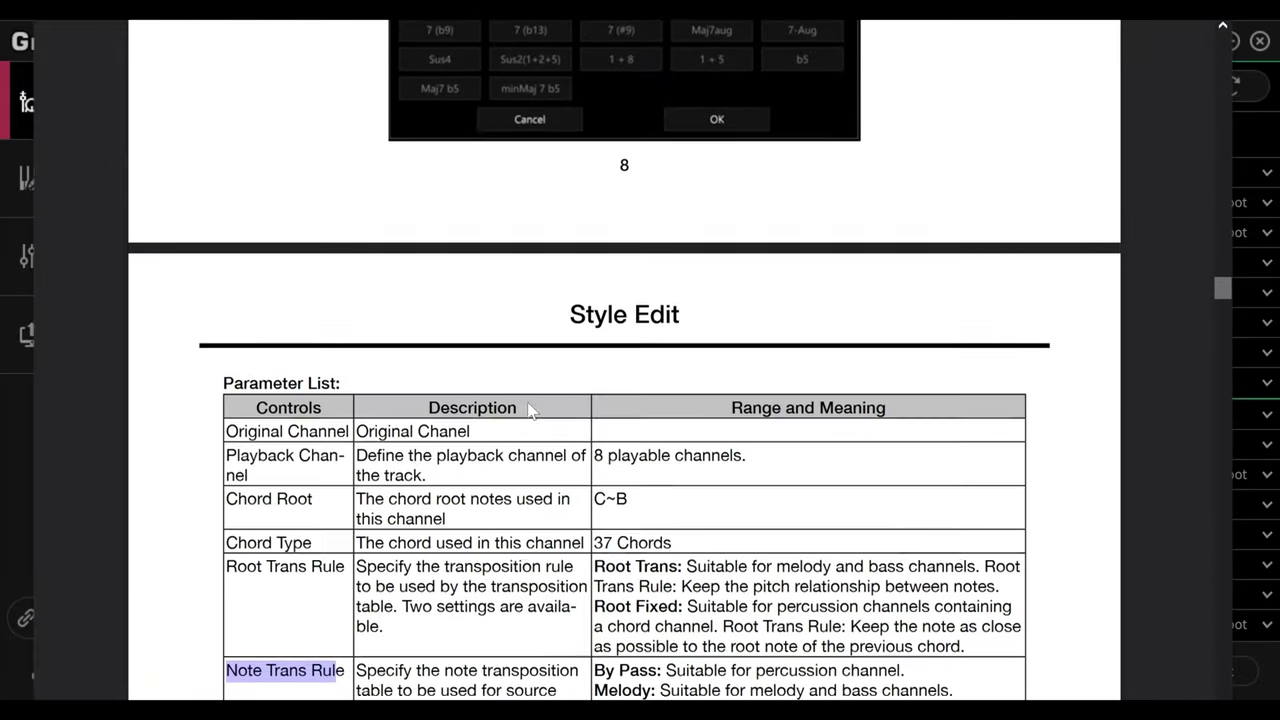
{"action": "scroll", "coordinate": [540, 390], "scroll_direction": "down", "scroll_amount": 4}
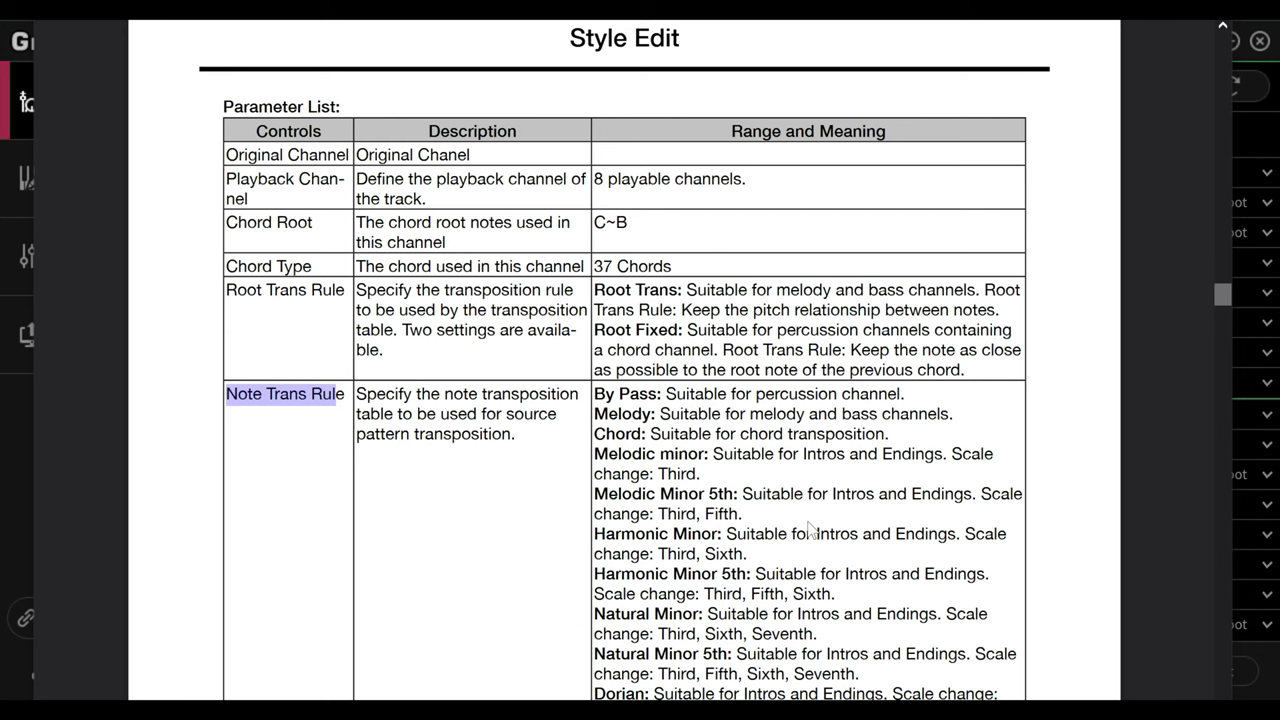
{"action": "scroll", "coordinate": [808, 528], "scroll_direction": "down", "scroll_amount": 2}
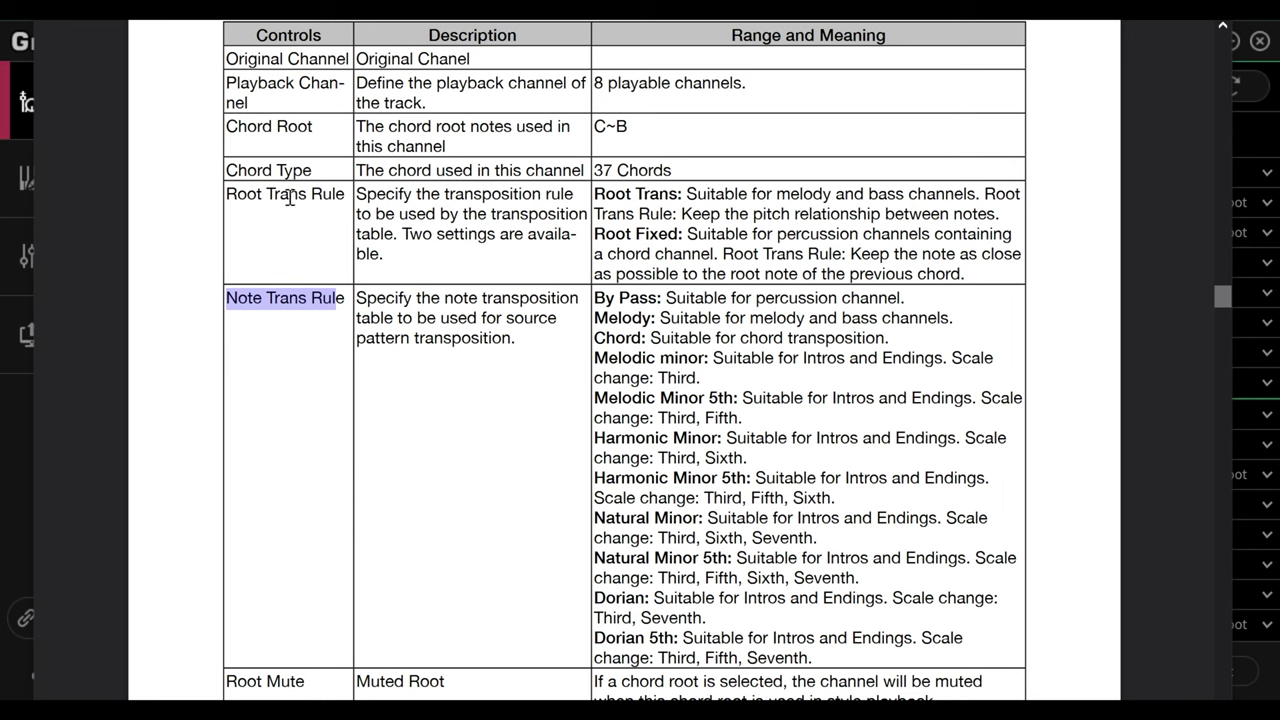
{"action": "scroll", "coordinate": [880, 444], "scroll_direction": "down", "scroll_amount": 2}
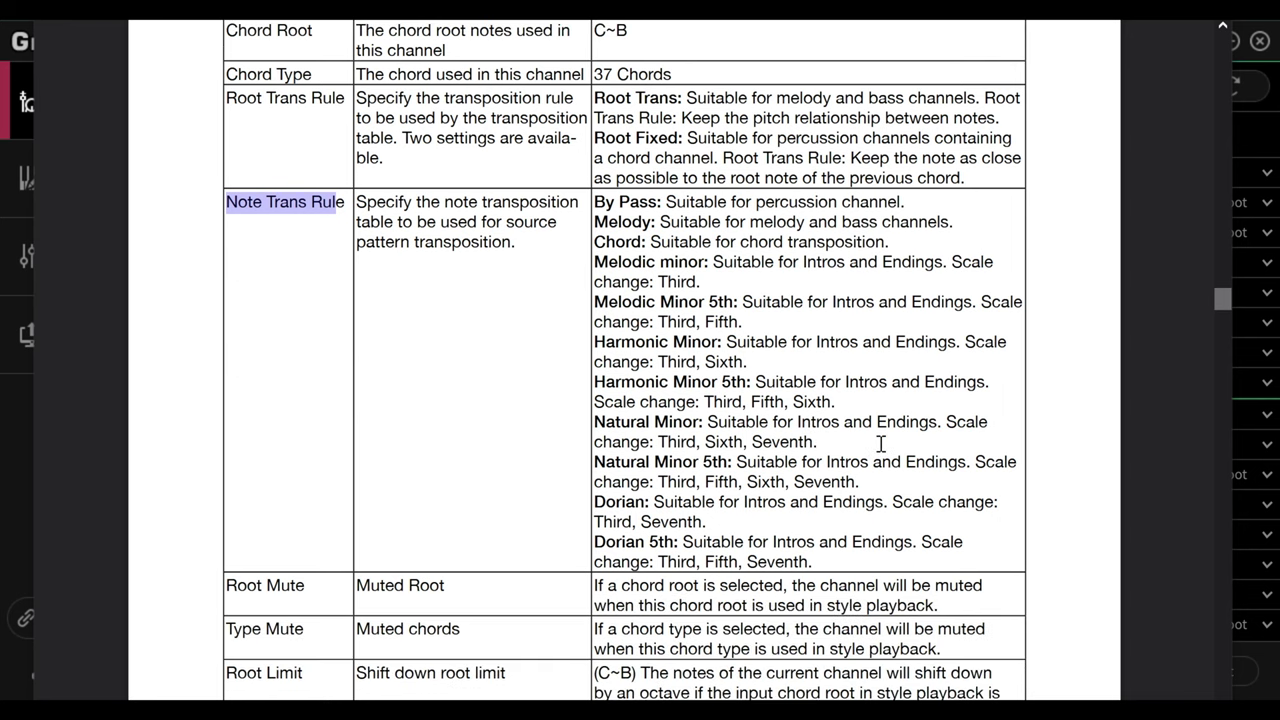
{"action": "scroll", "coordinate": [880, 444], "scroll_direction": "down", "scroll_amount": 2}
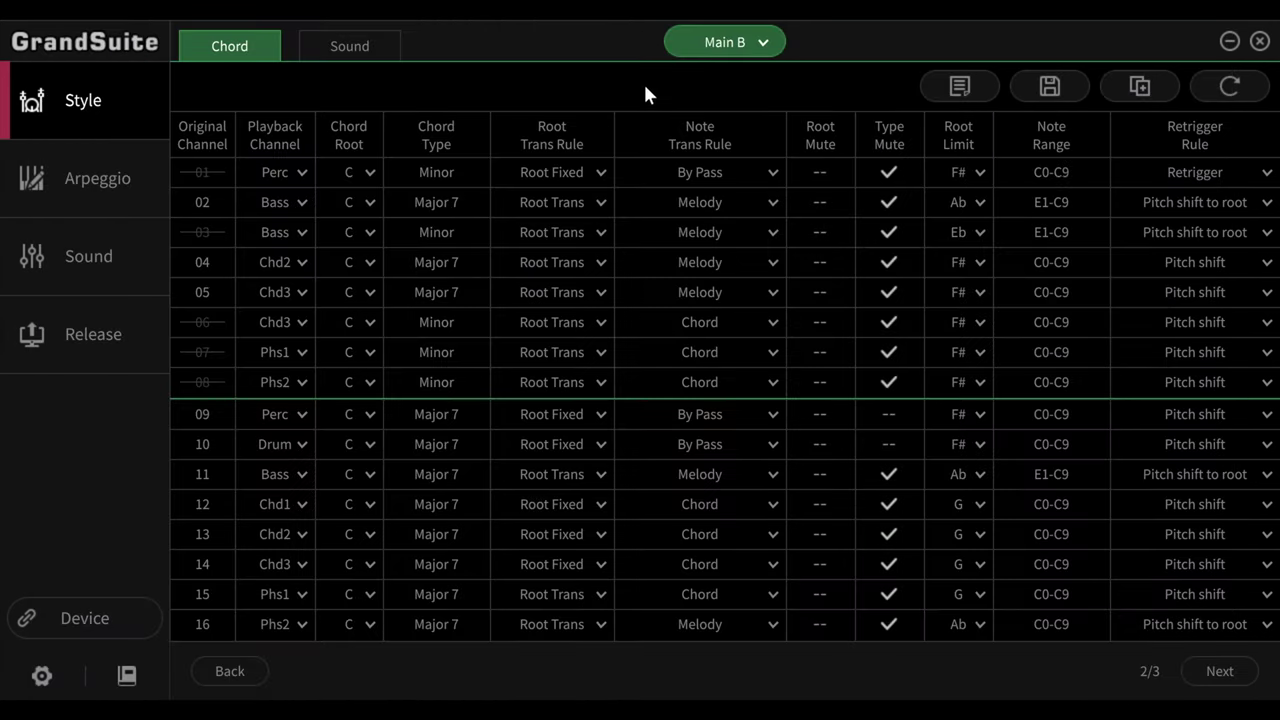
- View the available chord roots, root transposition rules and note transposition rules for channel 01 without changing them
{"action": "left_click", "coordinate": [369, 173]}
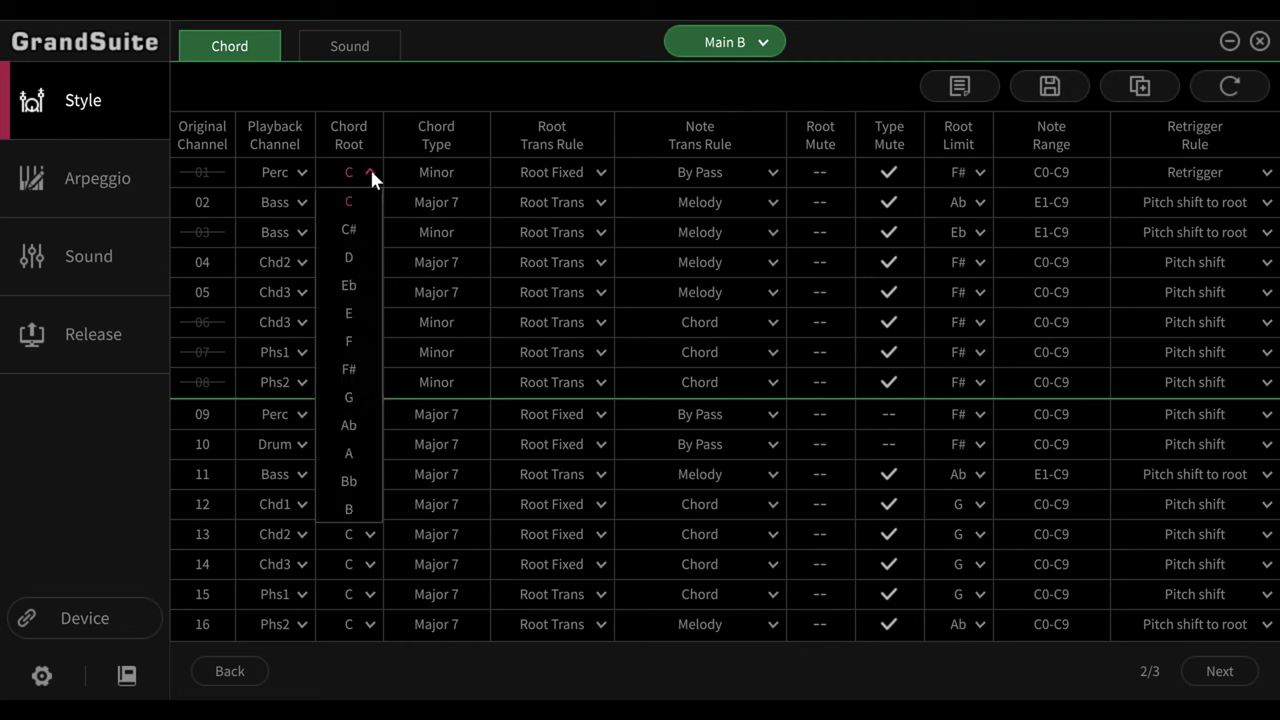
{"action": "left_click", "coordinate": [370, 173]}
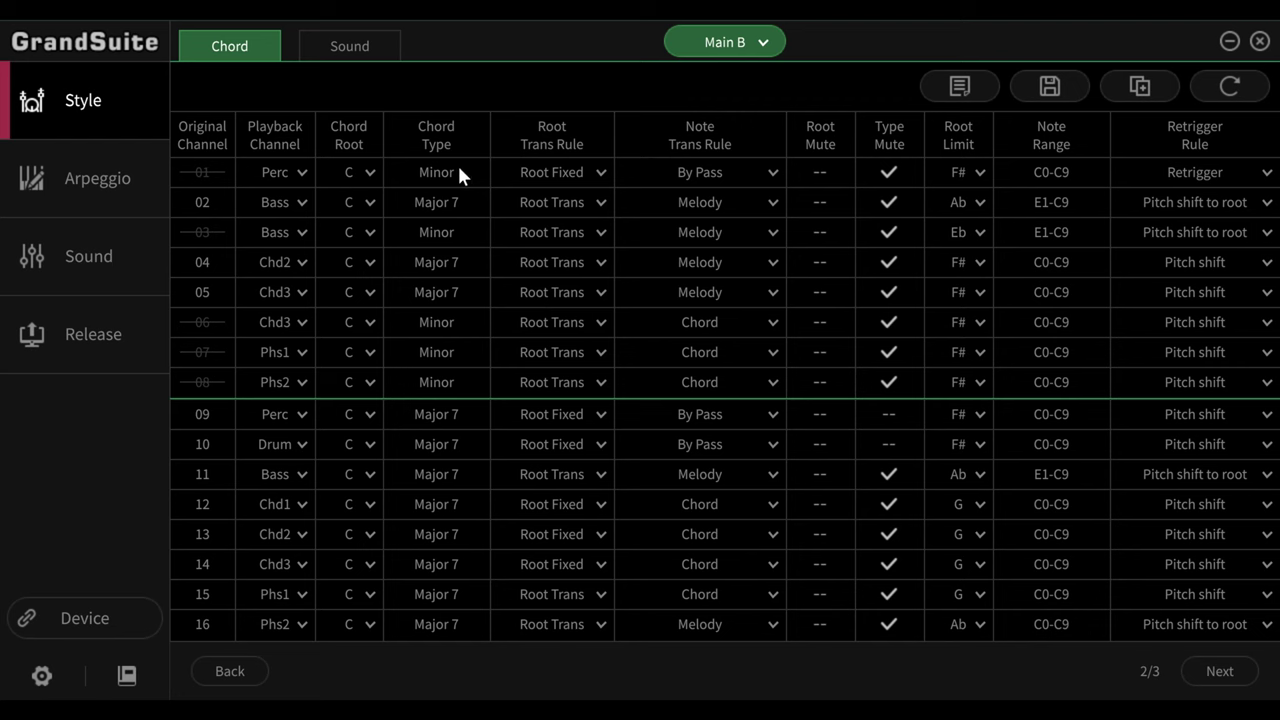
{"action": "left_click", "coordinate": [603, 172]}
{"action": "left_click", "coordinate": [604, 172]}
{"action": "left_click", "coordinate": [774, 174]}
{"action": "left_click", "coordinate": [774, 173]}
- Mute channel 03 on root G, and clear that root mute again
{"action": "left_click", "coordinate": [819, 235]}
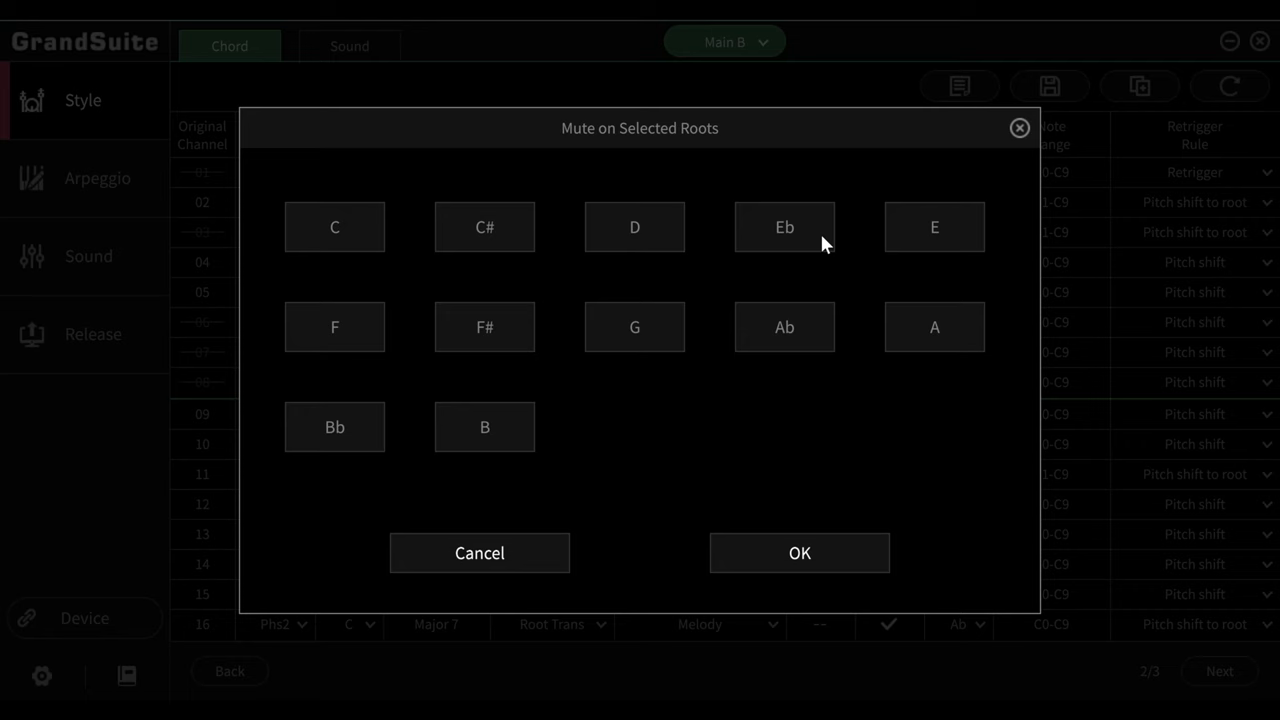
{"action": "left_click", "coordinate": [626, 333]}
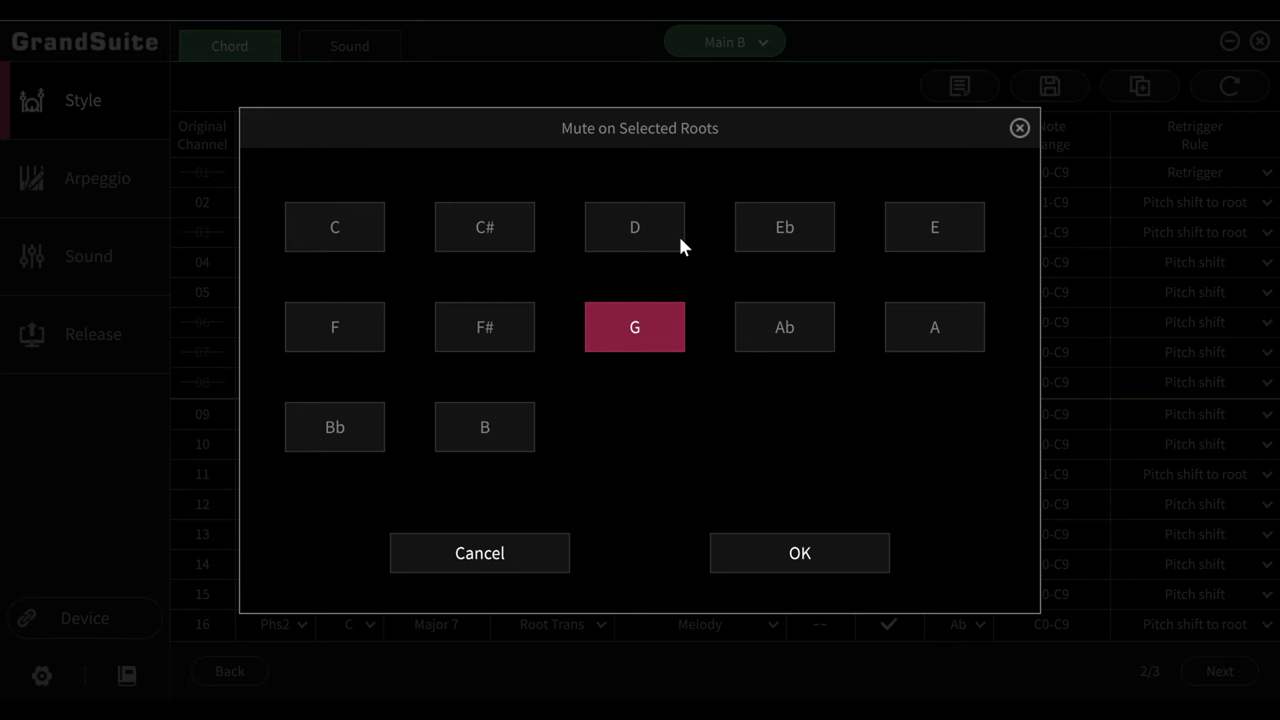
{"action": "left_click", "coordinate": [778, 563]}
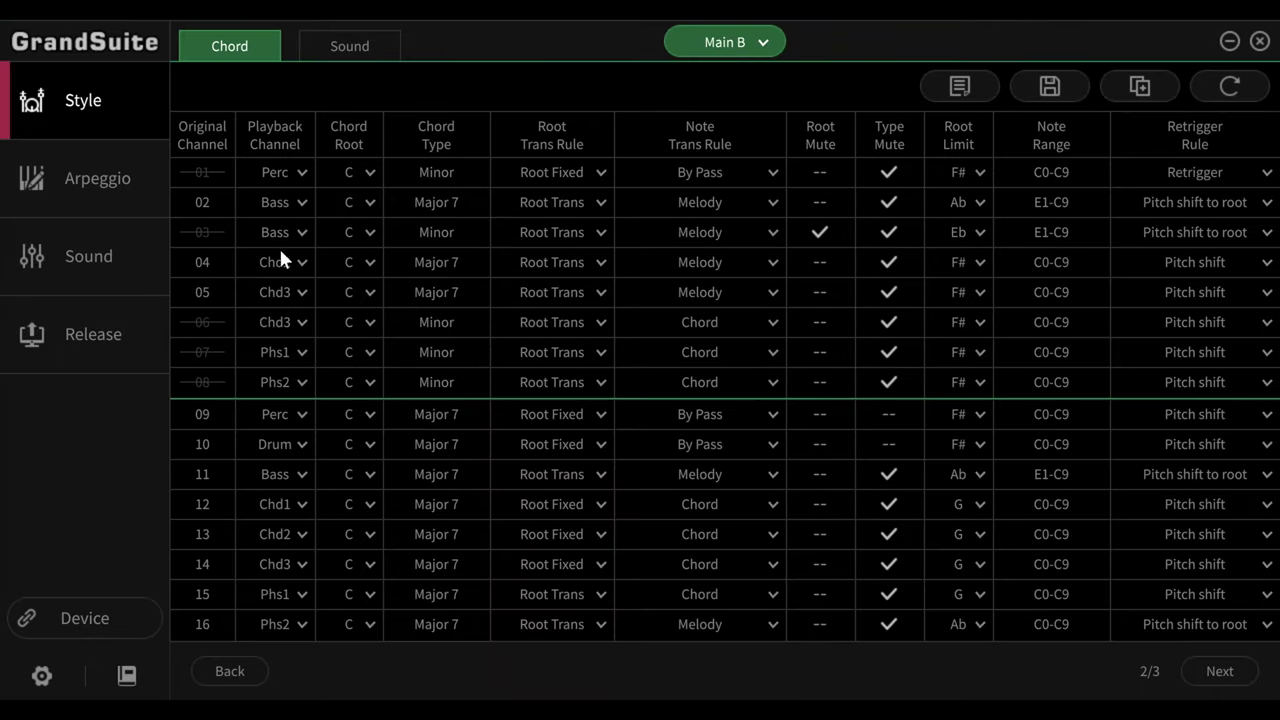
{"action": "left_click", "coordinate": [816, 238]}
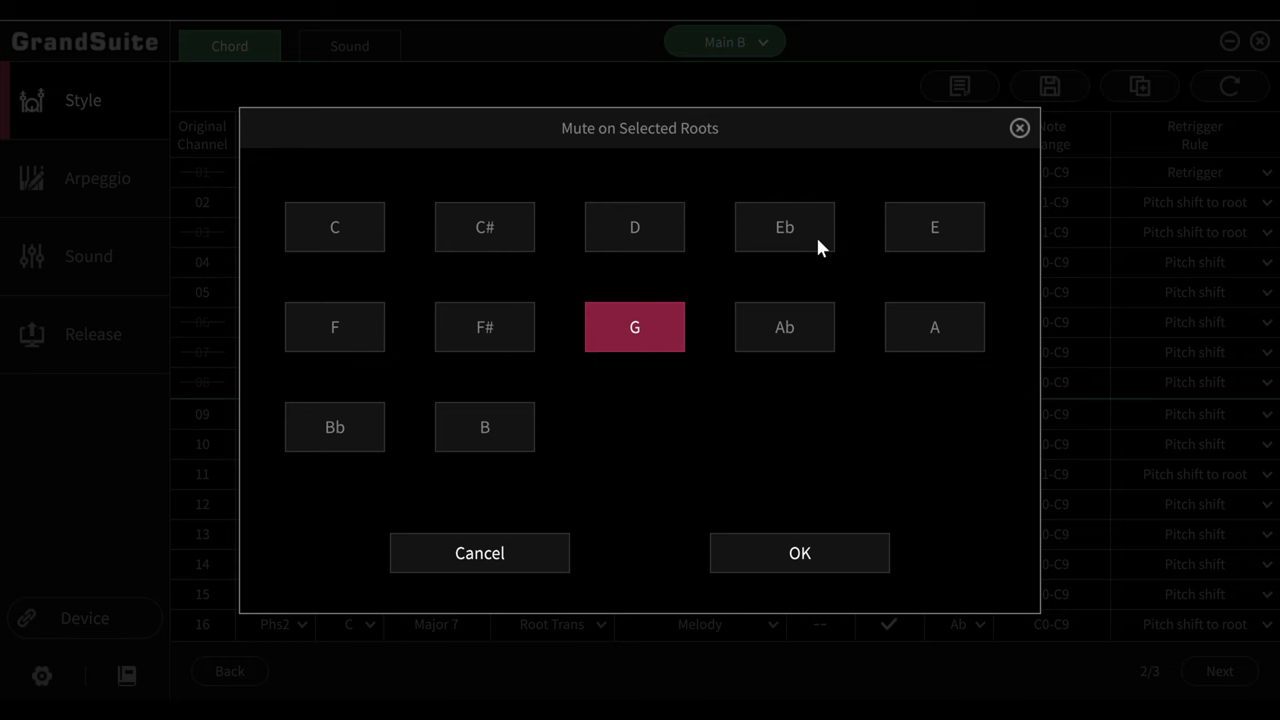
{"action": "left_click", "coordinate": [607, 345]}
{"action": "left_click", "coordinate": [782, 555]}
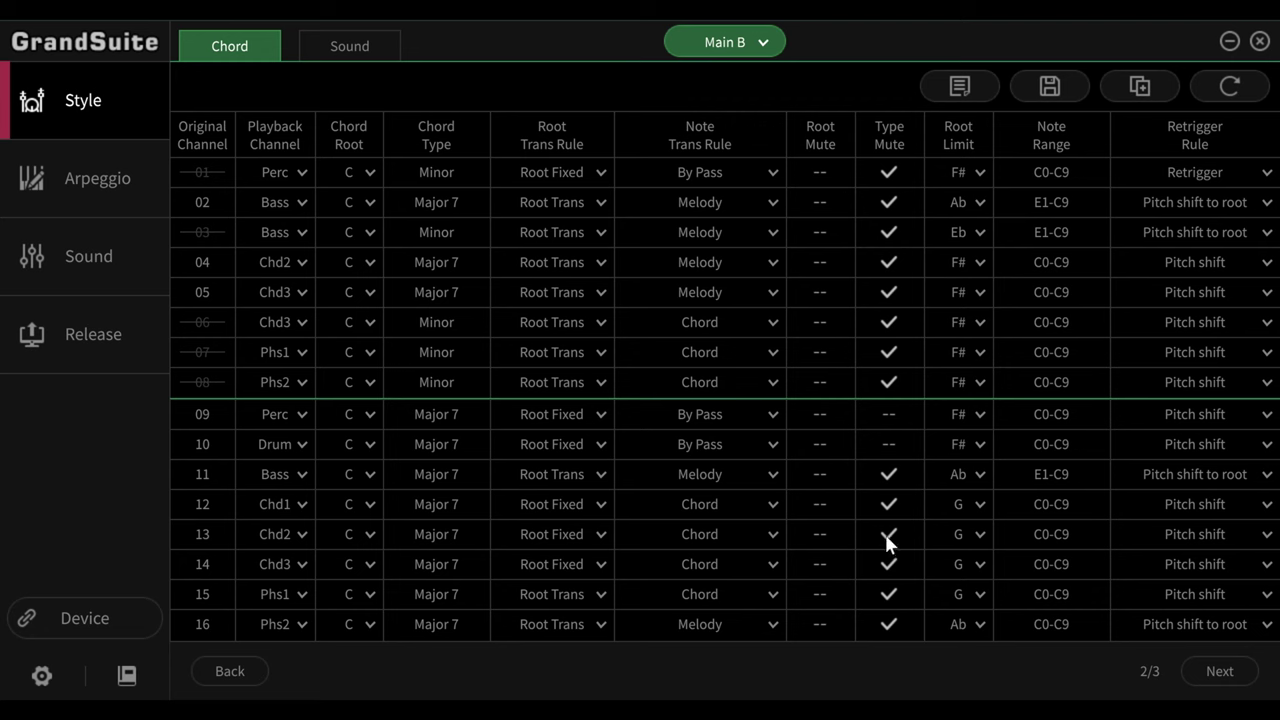
- Mute channel 10 on the Sus4 and Sus2(1+2+5) chords, and clear both chord mutes again
{"action": "left_click", "coordinate": [907, 445]}
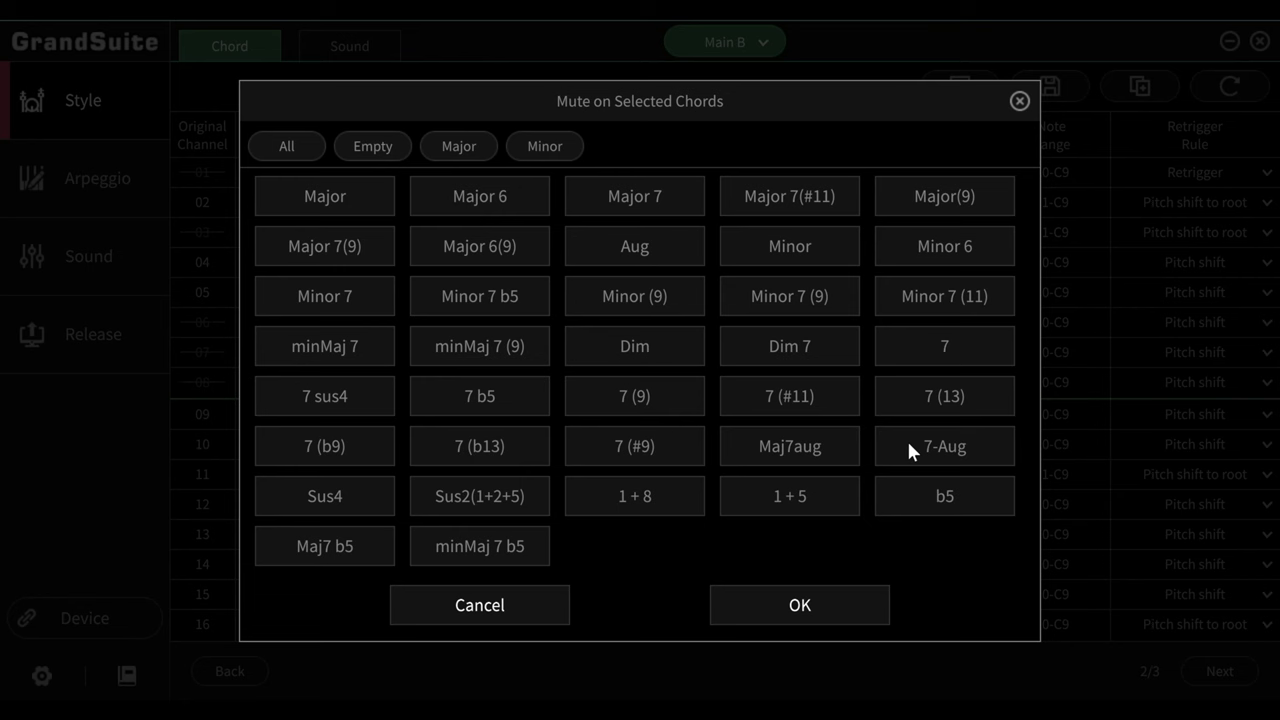
{"action": "left_click", "coordinate": [336, 494]}
{"action": "left_click", "coordinate": [462, 496]}
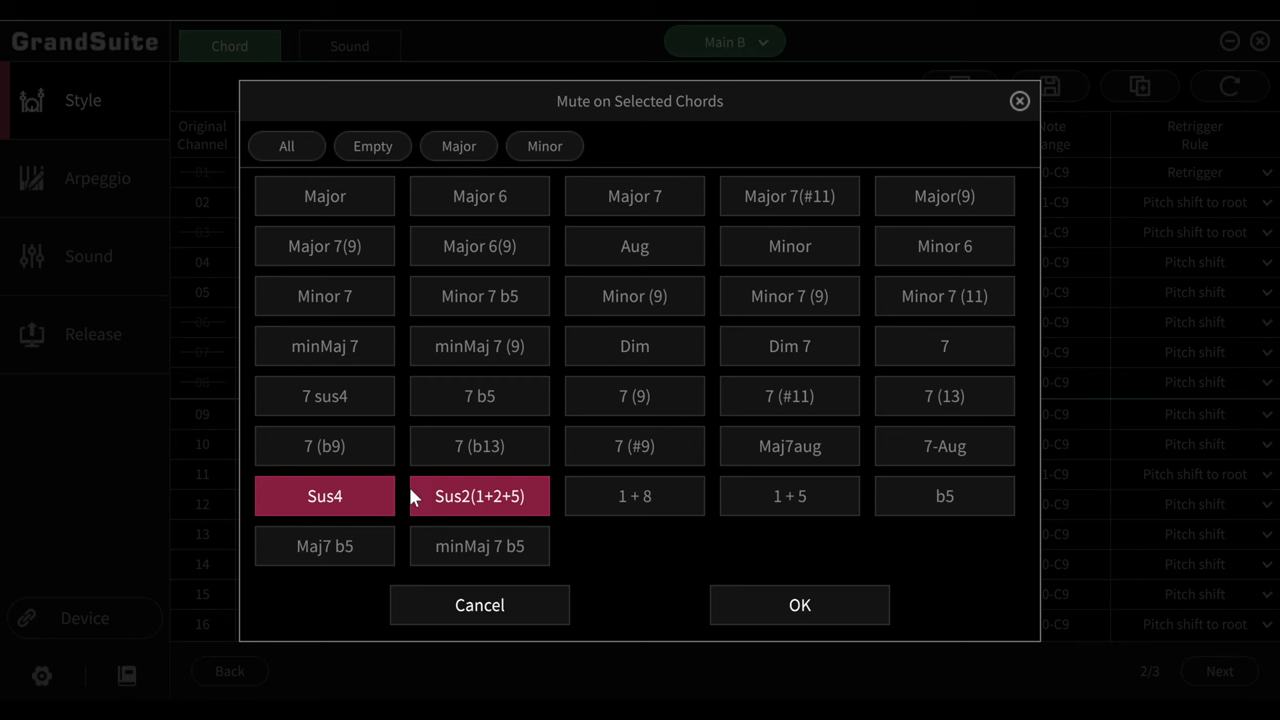
{"action": "left_click", "coordinate": [777, 605]}
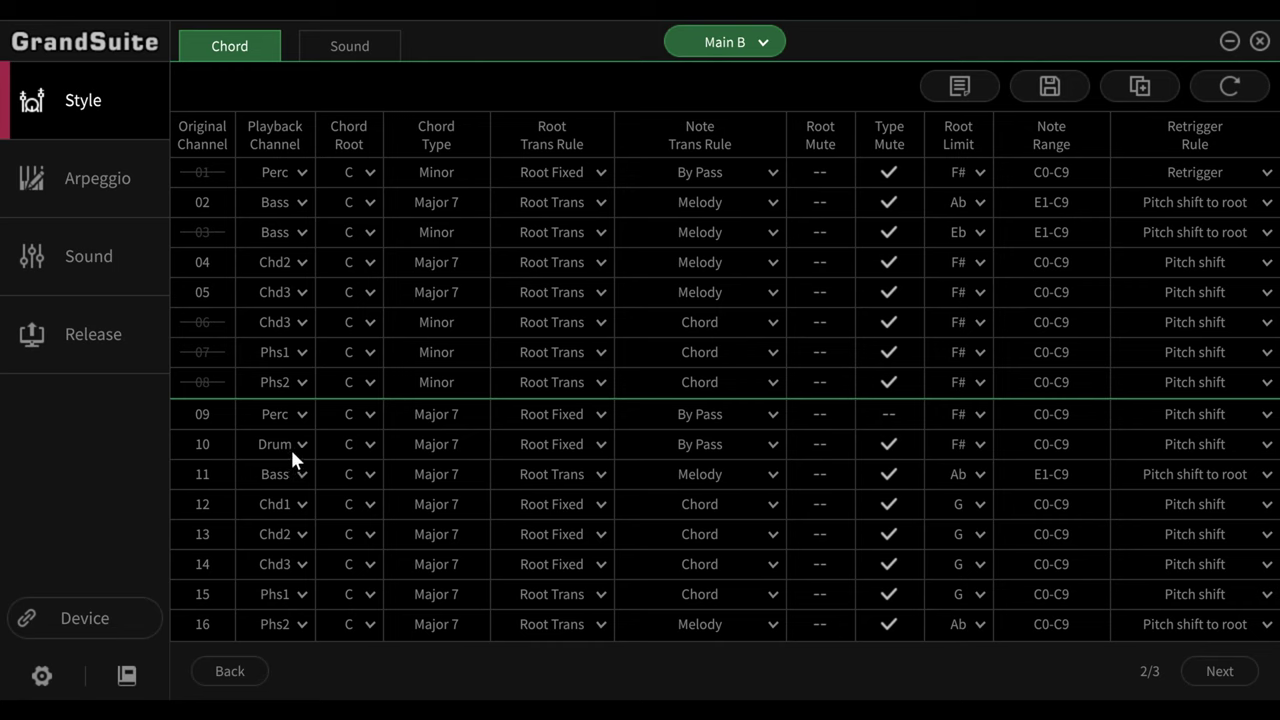
{"action": "left_click", "coordinate": [890, 445]}
{"action": "left_click", "coordinate": [522, 493]}
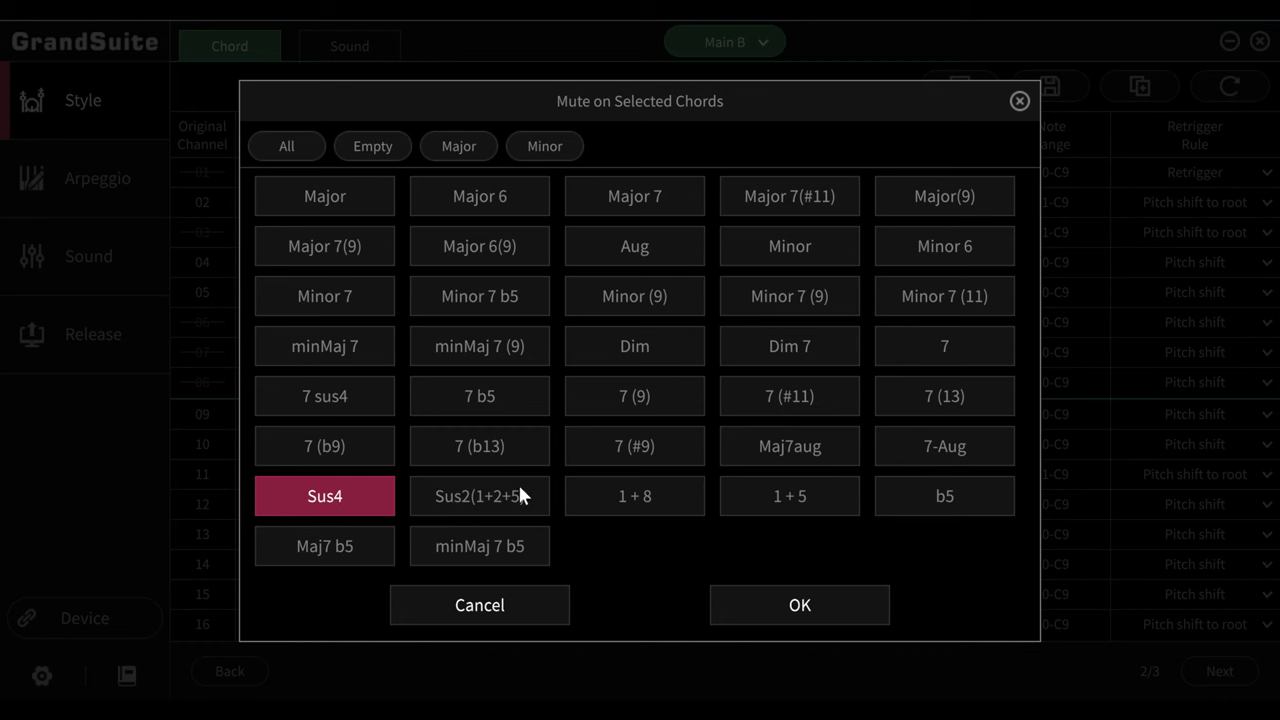
{"action": "left_click", "coordinate": [339, 505]}
{"action": "left_click", "coordinate": [838, 605]}
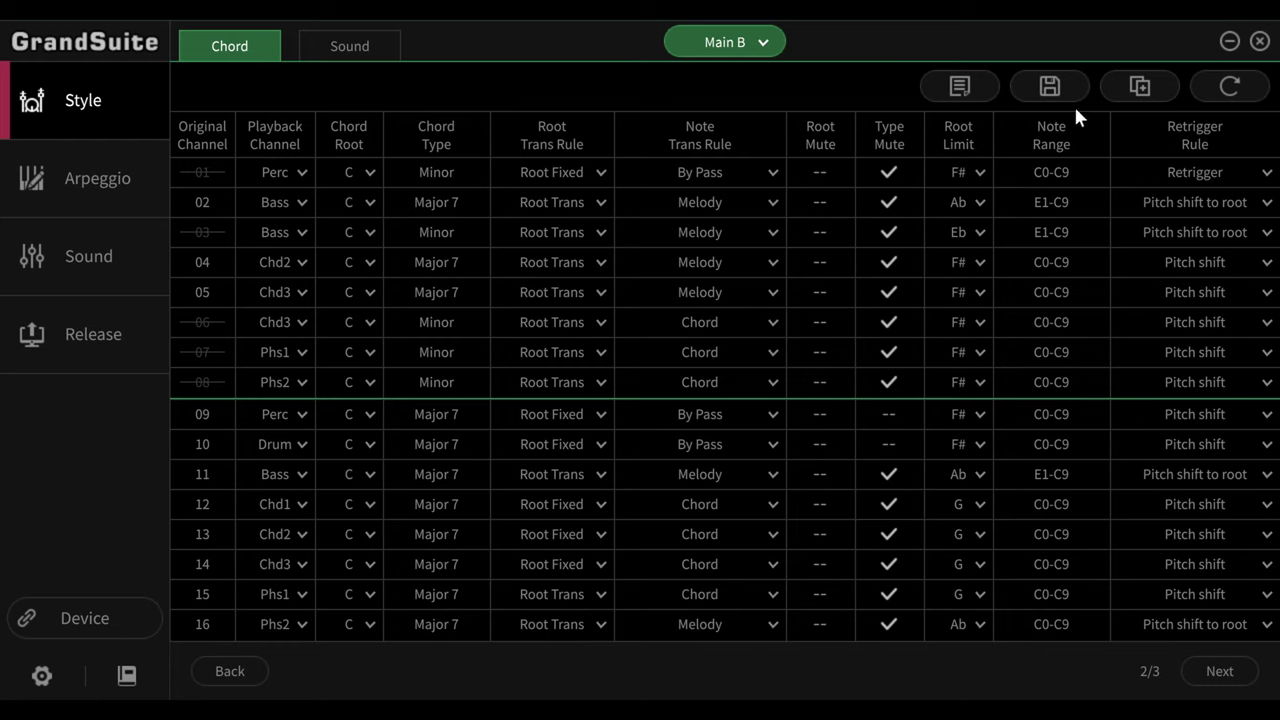
- View the note range of channel 07, and open the save dialog for the playback parameters as 80sPop.scp, cancelling without saving
{"action": "left_click", "coordinate": [1056, 343]}
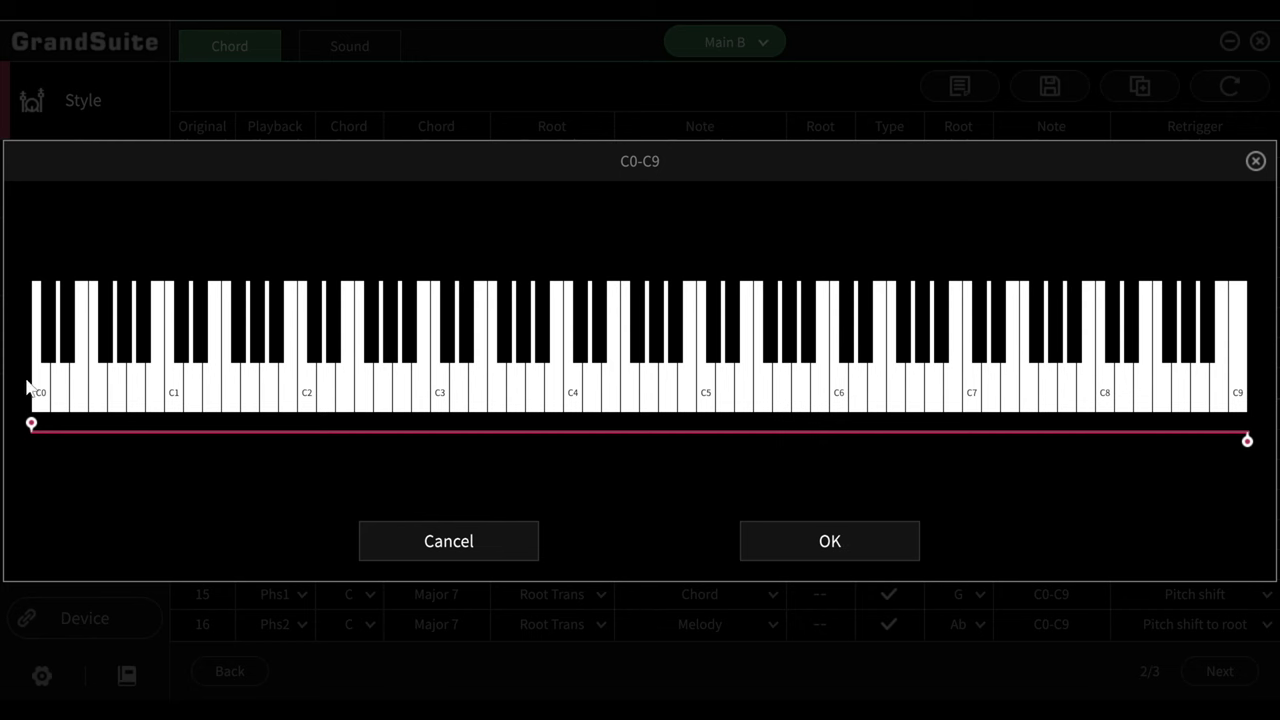
{"action": "left_click", "coordinate": [1255, 161]}
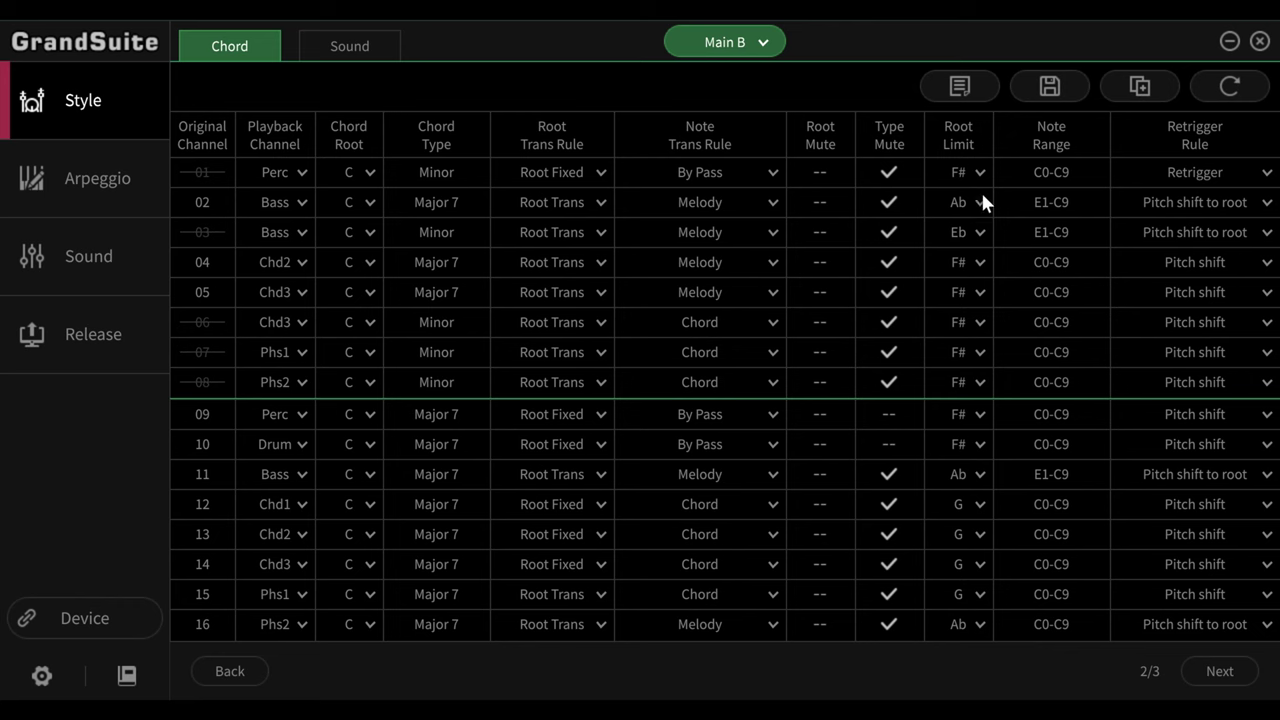
{"action": "left_click", "coordinate": [1050, 85]}
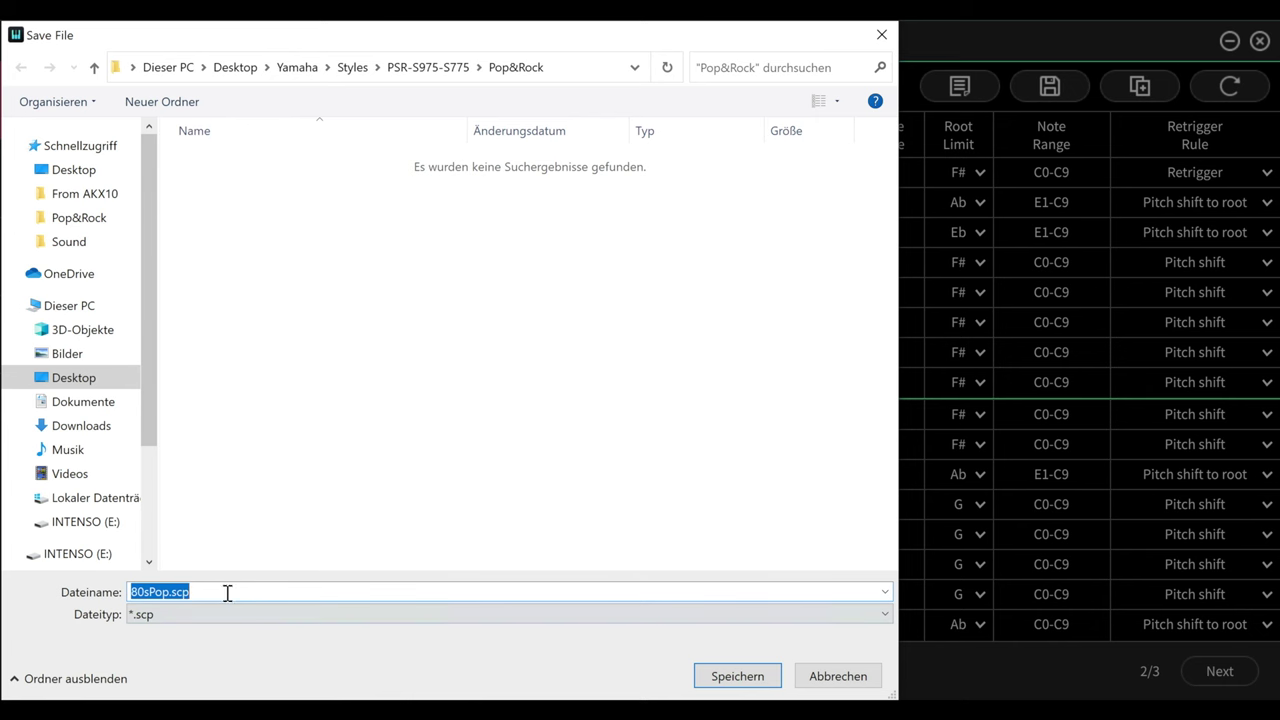
{"action": "left_click", "coordinate": [858, 677]}
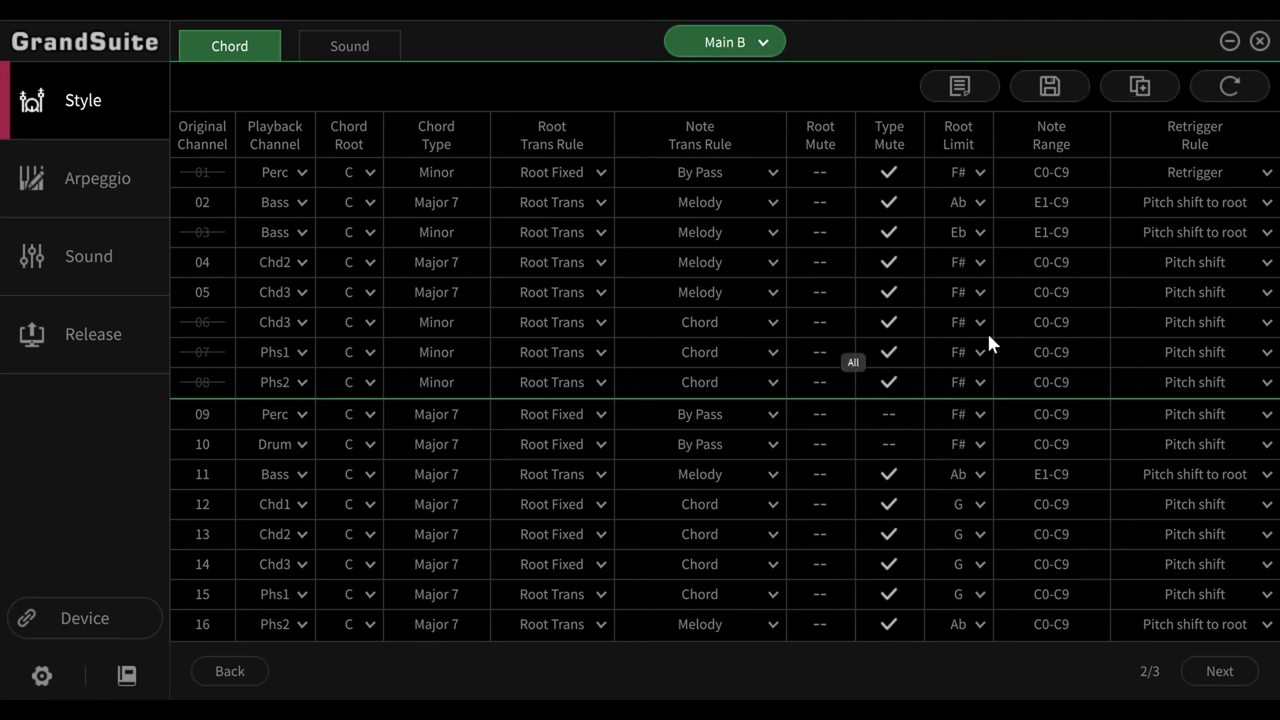
- View the note range of channel 06 and the style sections the chord settings can be applied to, without applying them
{"action": "left_click", "coordinate": [1060, 325]}
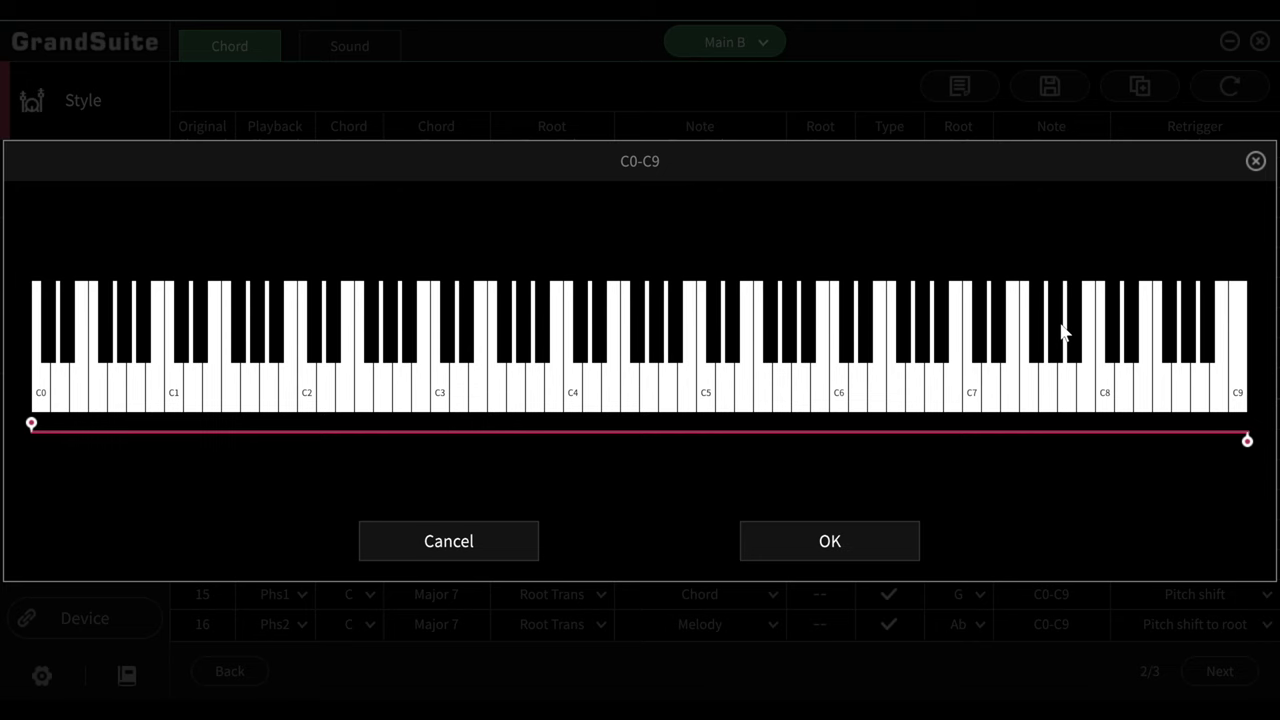
{"action": "left_click", "coordinate": [820, 542]}
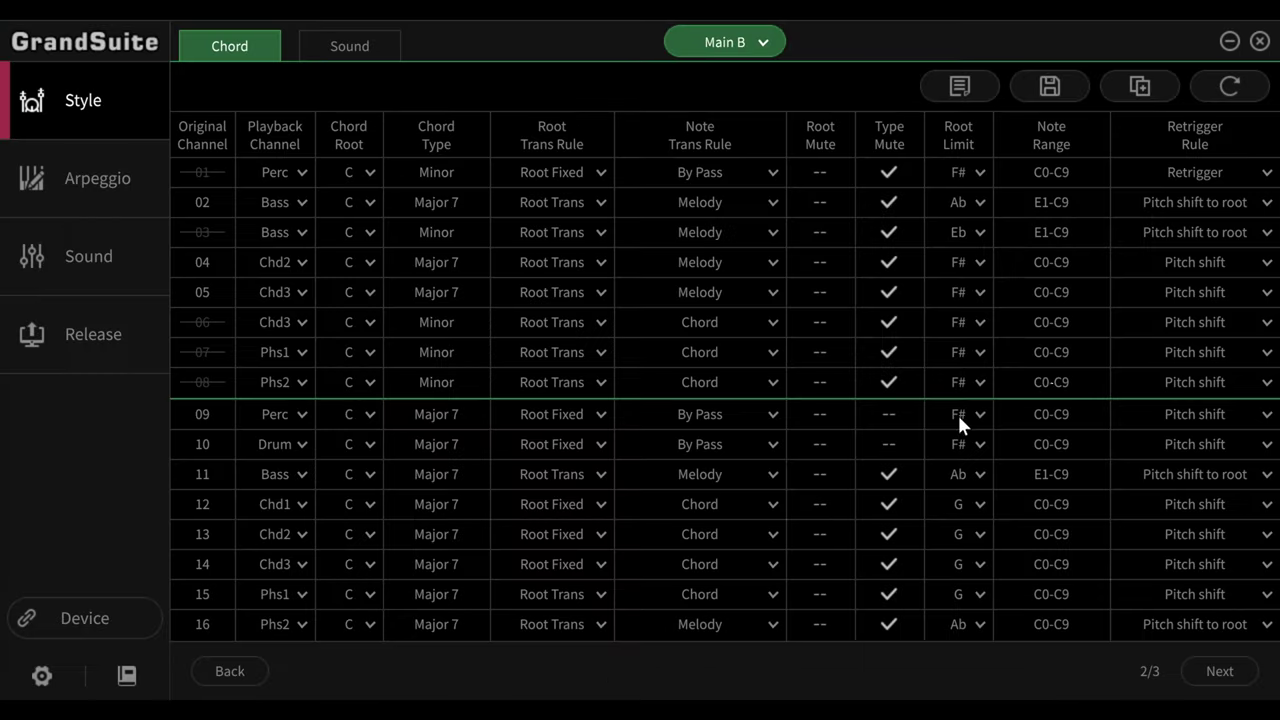
{"action": "left_click", "coordinate": [1150, 87]}
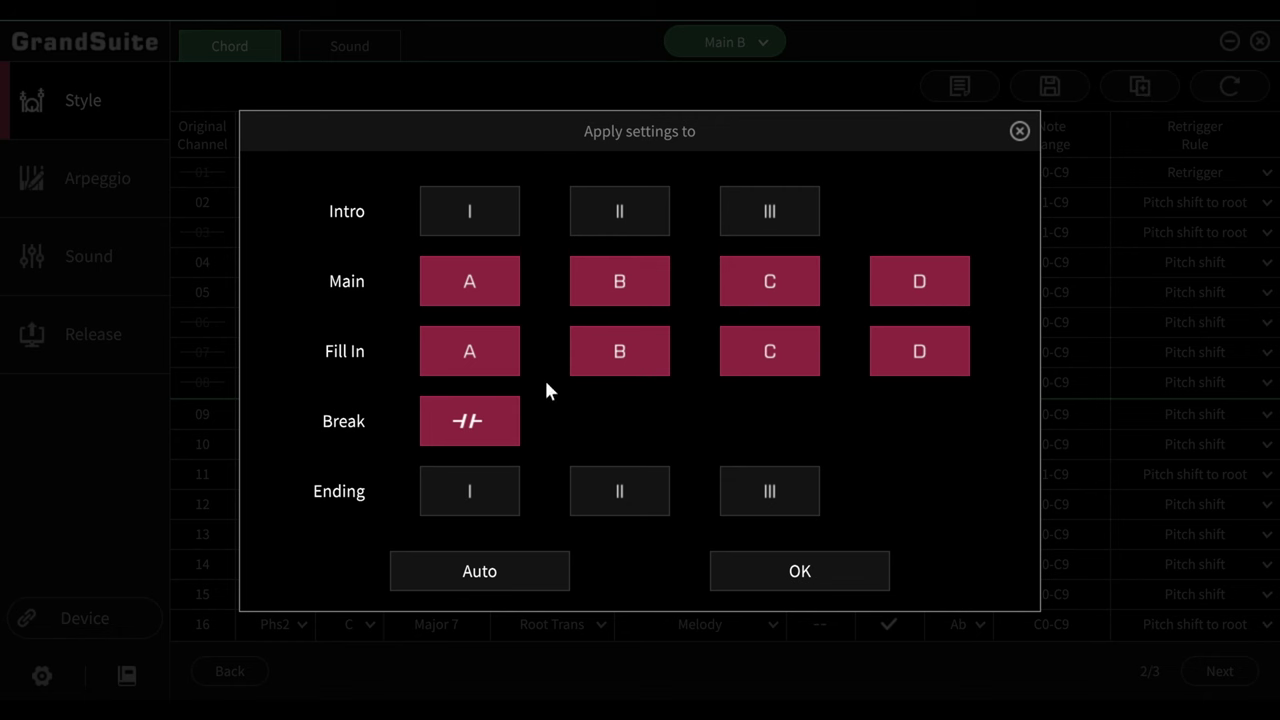
{"action": "left_click", "coordinate": [1019, 131]}
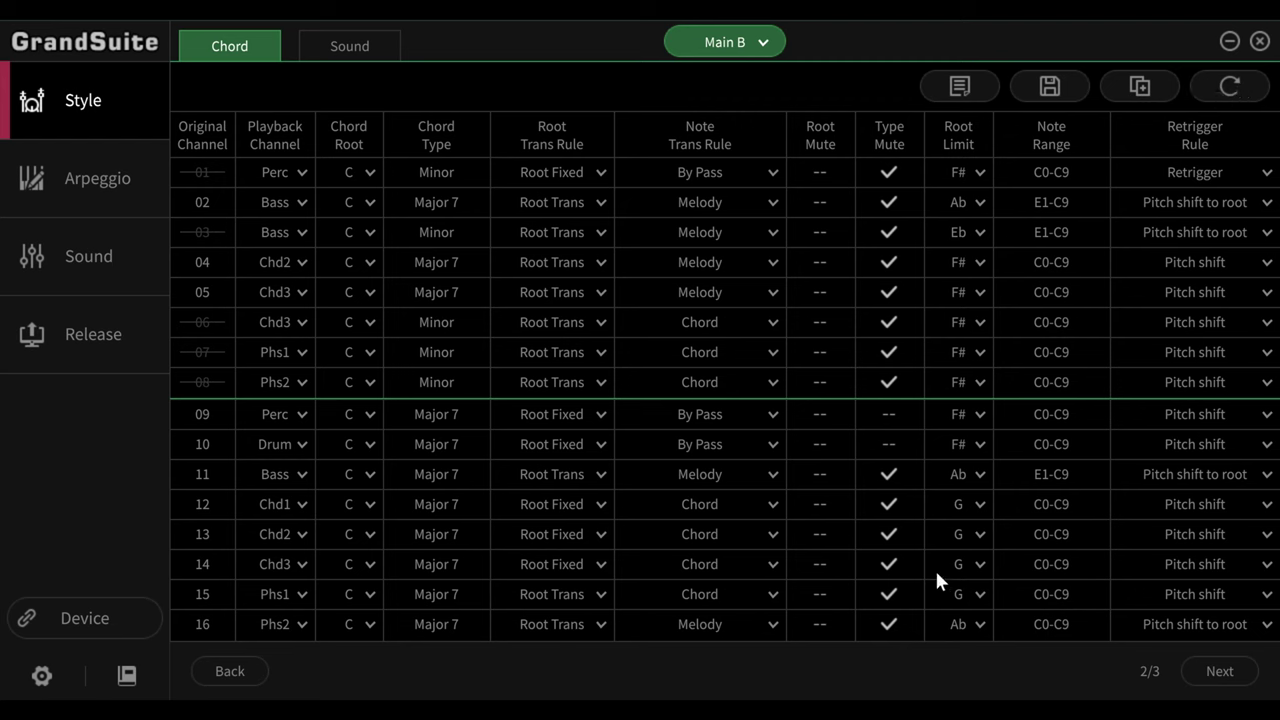
- Proceed to the QS sound settings on page 3/3, and toggle the Right3 part of QS2 on and off
{"action": "left_click", "coordinate": [1220, 671]}
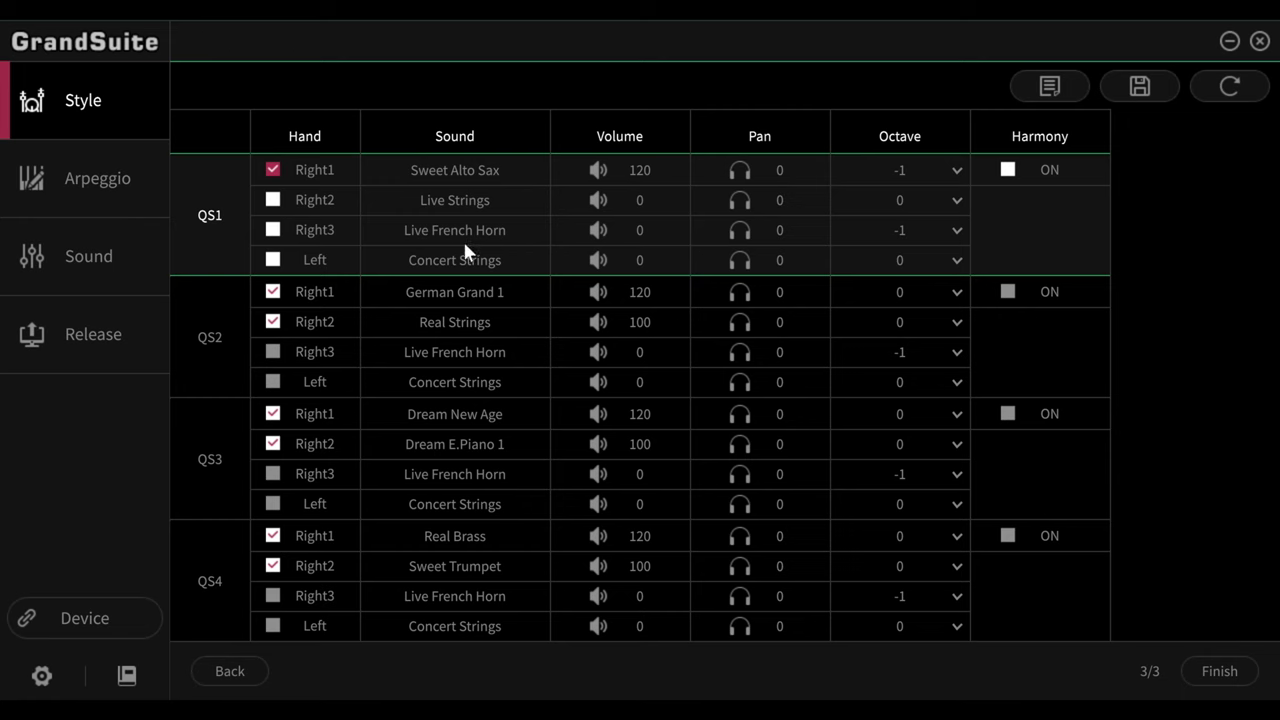
{"action": "left_click", "coordinate": [299, 353]}
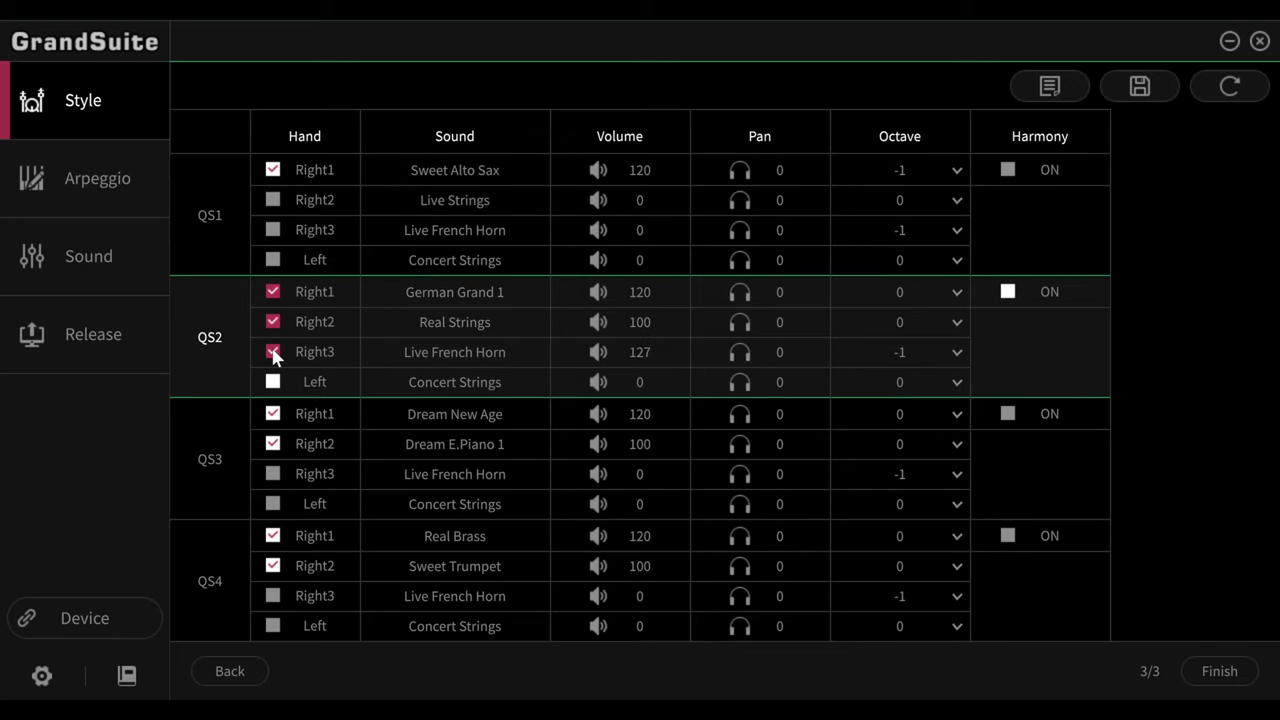
{"action": "left_click", "coordinate": [272, 353]}
- Assign the Sweet Tenor Sax sound to Right1 of QS1, and set its volume to 119
{"action": "left_click", "coordinate": [462, 170]}
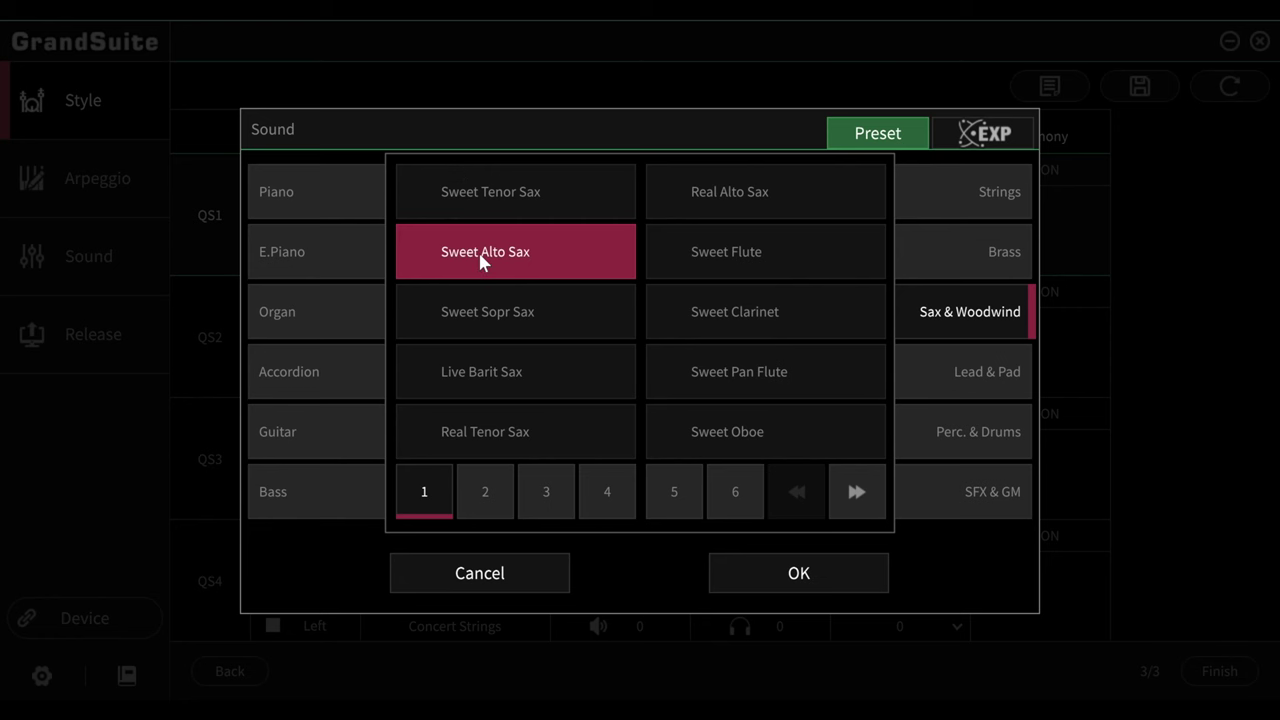
{"action": "left_click", "coordinate": [523, 192]}
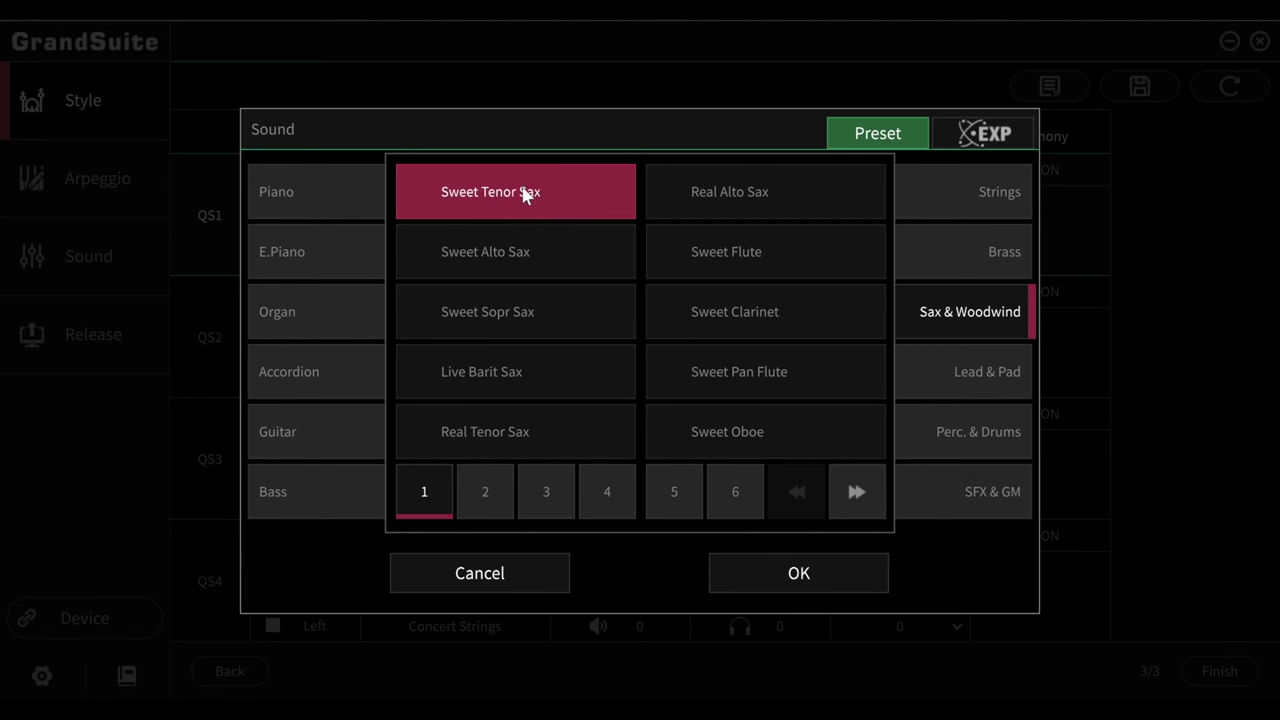
{"action": "left_click", "coordinate": [813, 586]}
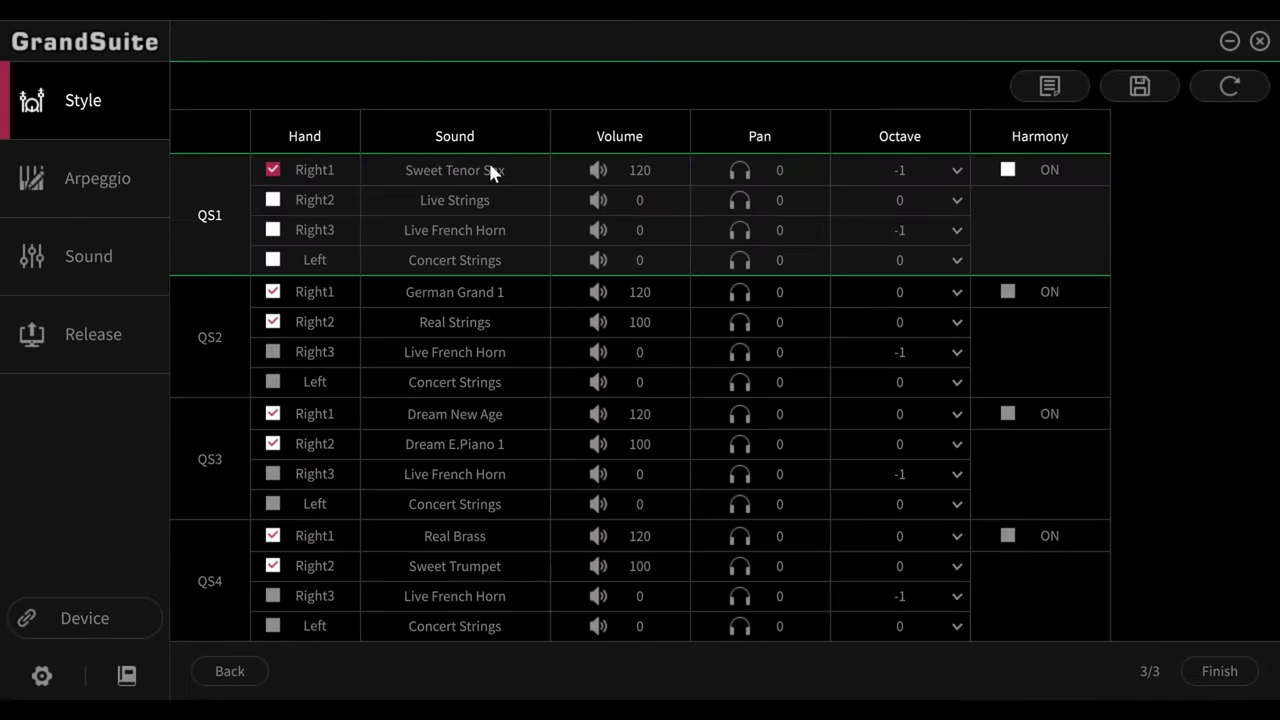
{"action": "left_click", "coordinate": [640, 172]}
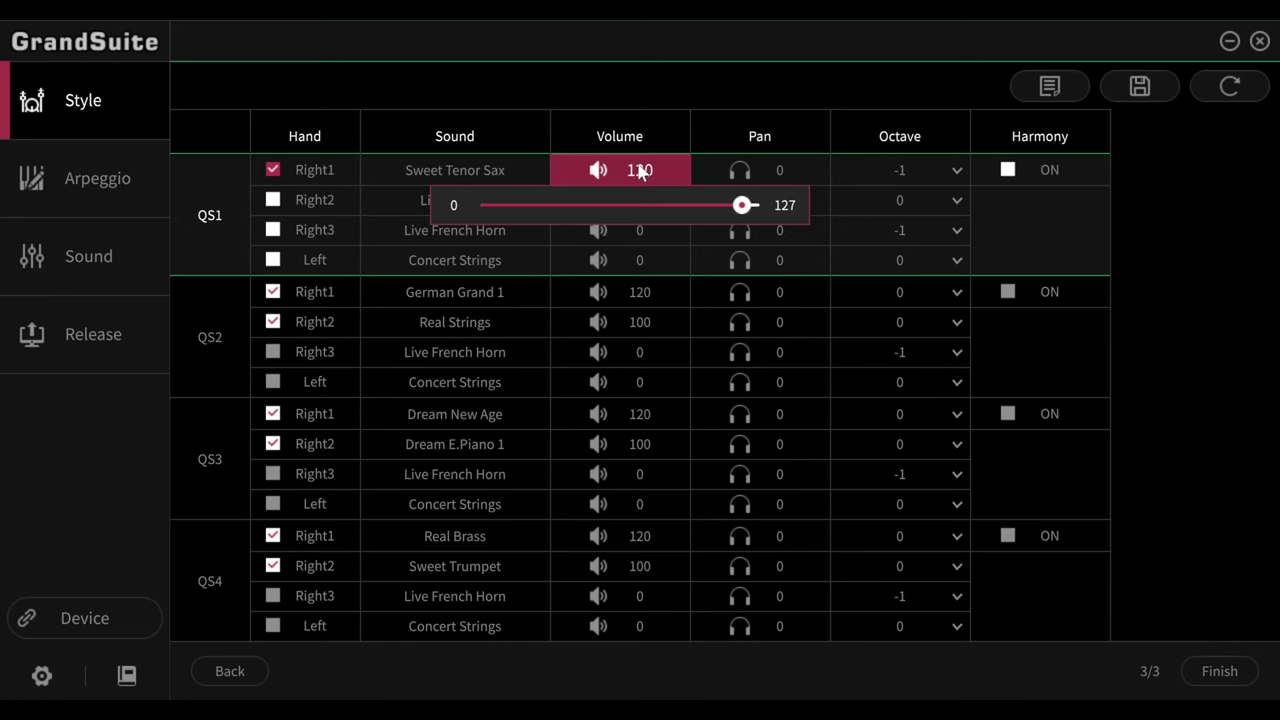
{"action": "left_click_drag", "start_coordinate": [643, 205], "coordinate": [743, 193]}
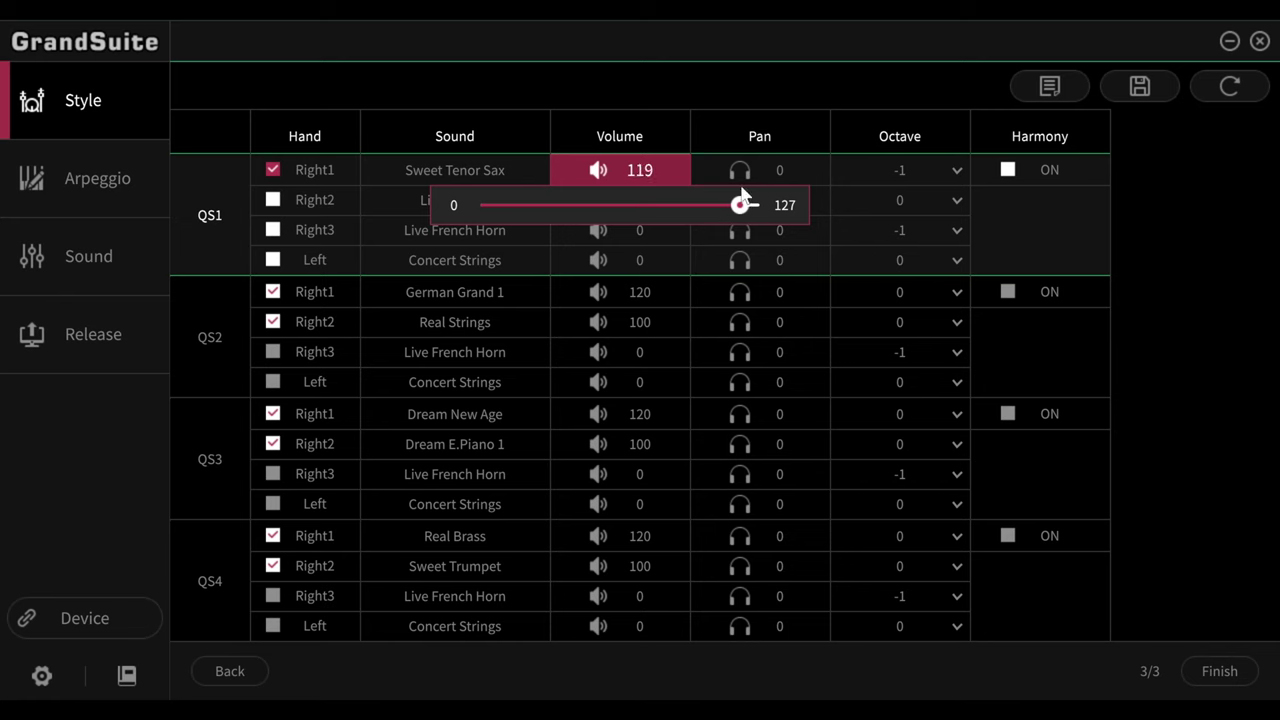
- Reset the QS sound settings to their original values, and open the save dialog for 80sPop.qs, cancelling without saving
{"action": "left_click", "coordinate": [800, 126]}
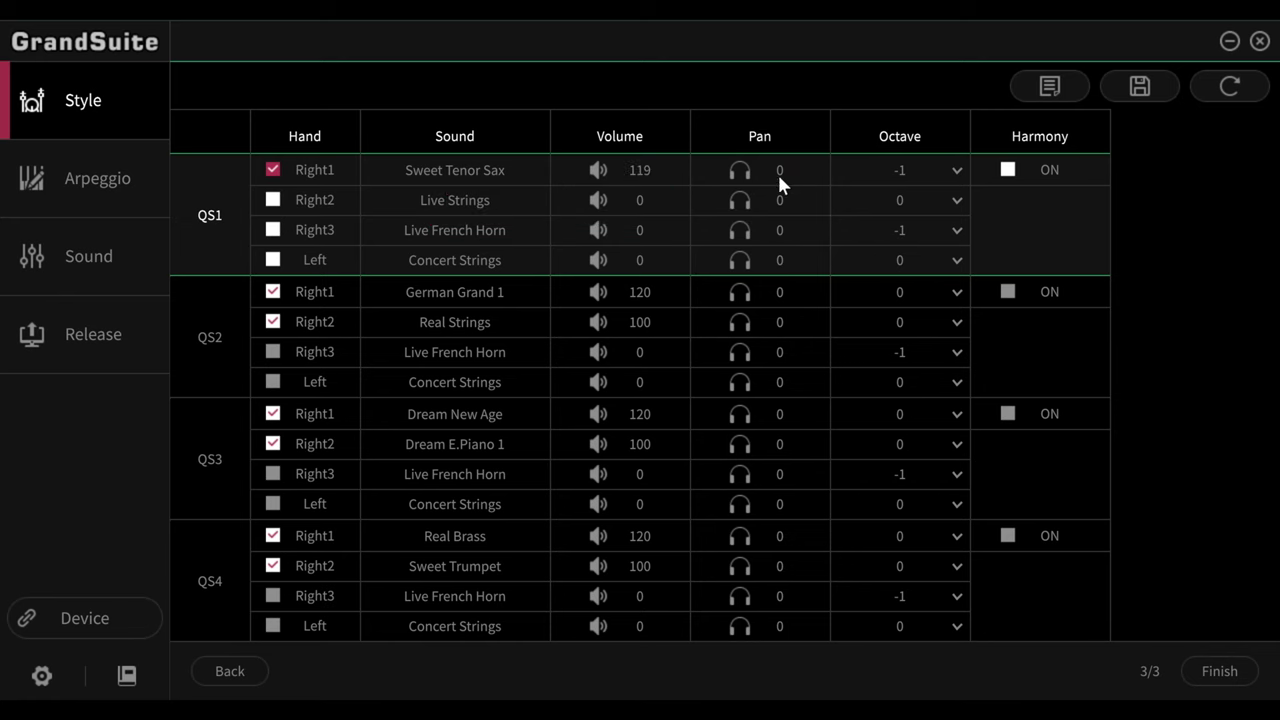
{"action": "left_click", "coordinate": [953, 176]}
{"action": "left_click", "coordinate": [953, 176]}
{"action": "left_click", "coordinate": [1233, 88]}
{"action": "left_click", "coordinate": [1139, 85]}
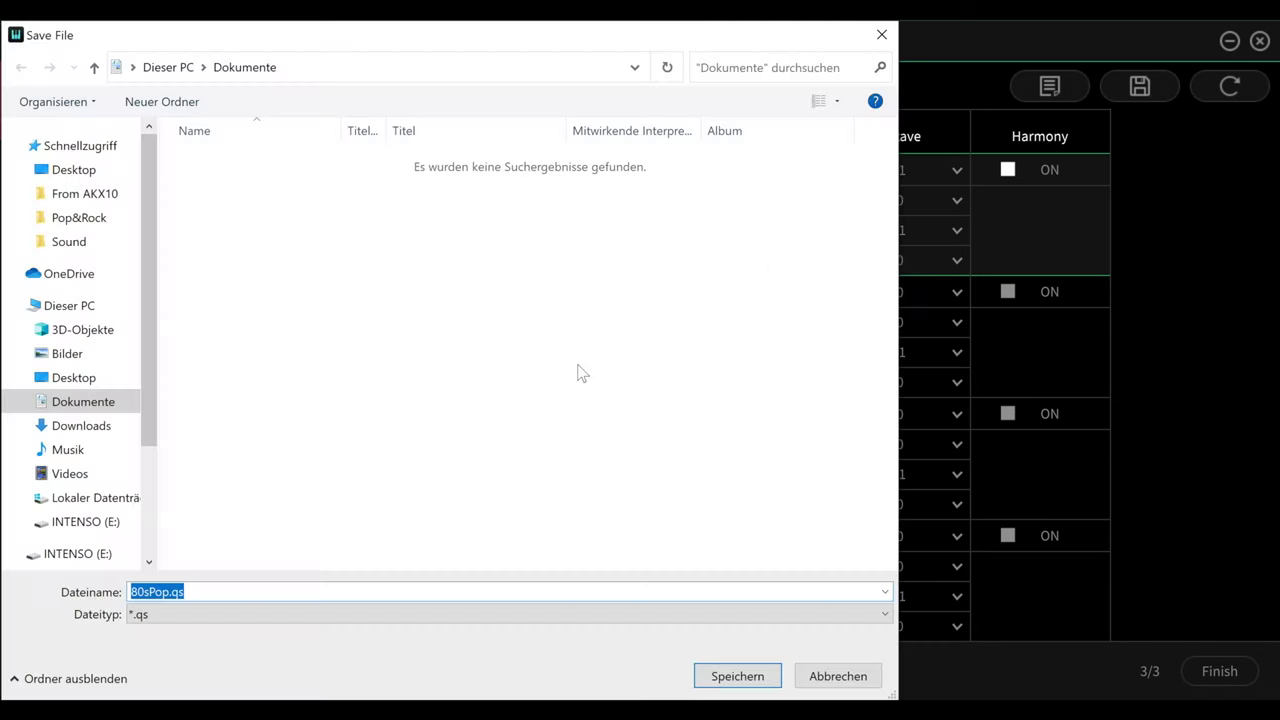
{"action": "left_click", "coordinate": [840, 677]}
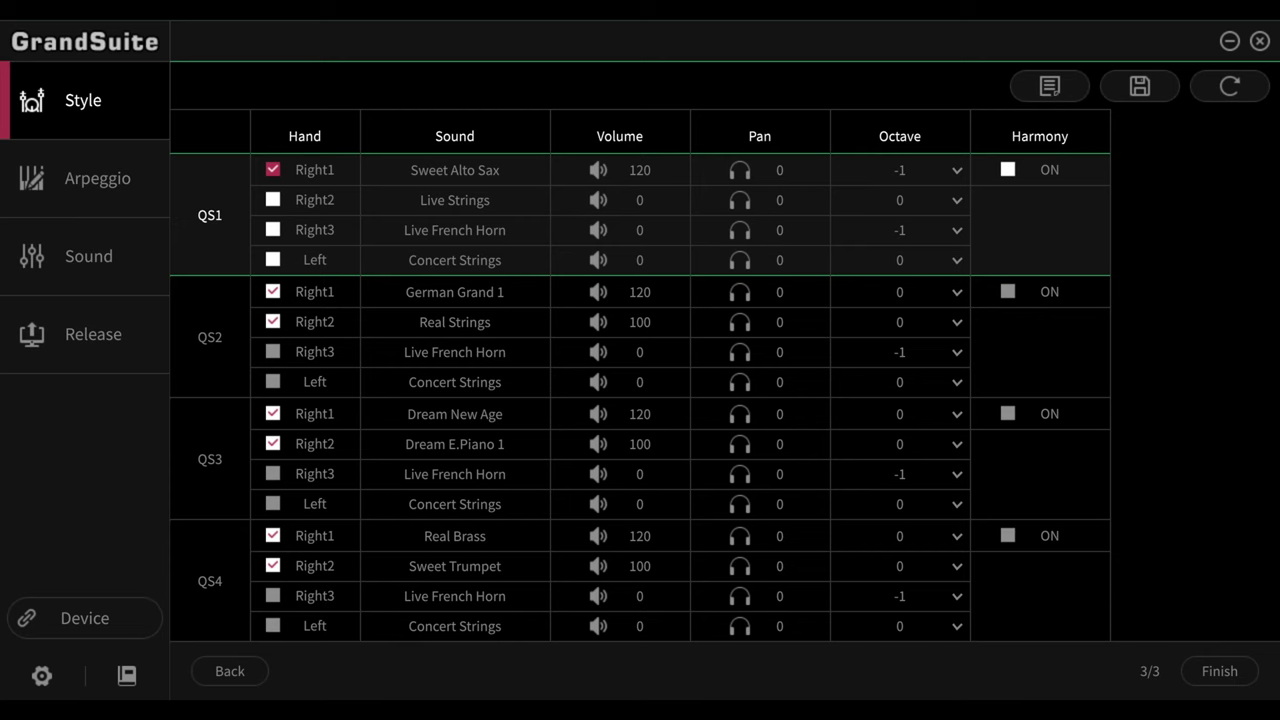
- Finish the style conversion and choose the *.sty file type for saving 80sPop.T160.sty
{"action": "left_click", "coordinate": [1220, 671]}
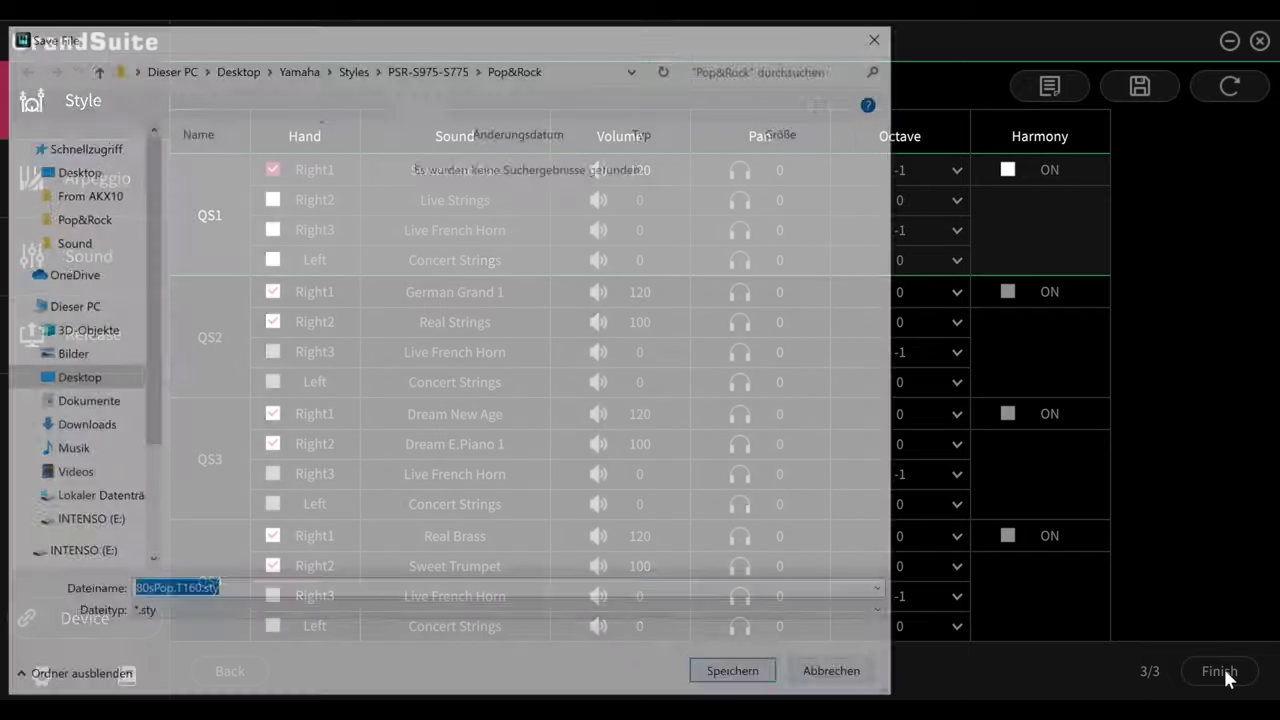
{"action": "left_click", "coordinate": [225, 591]}
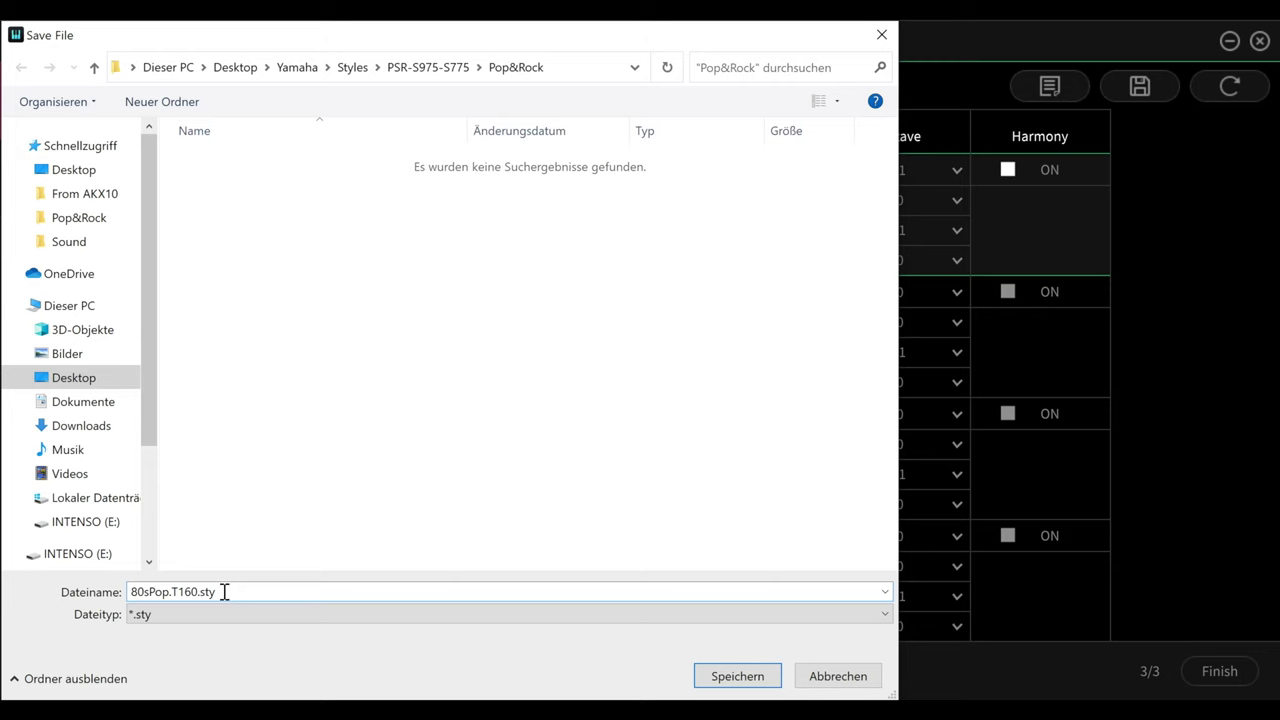
{"action": "left_click", "coordinate": [225, 614]}
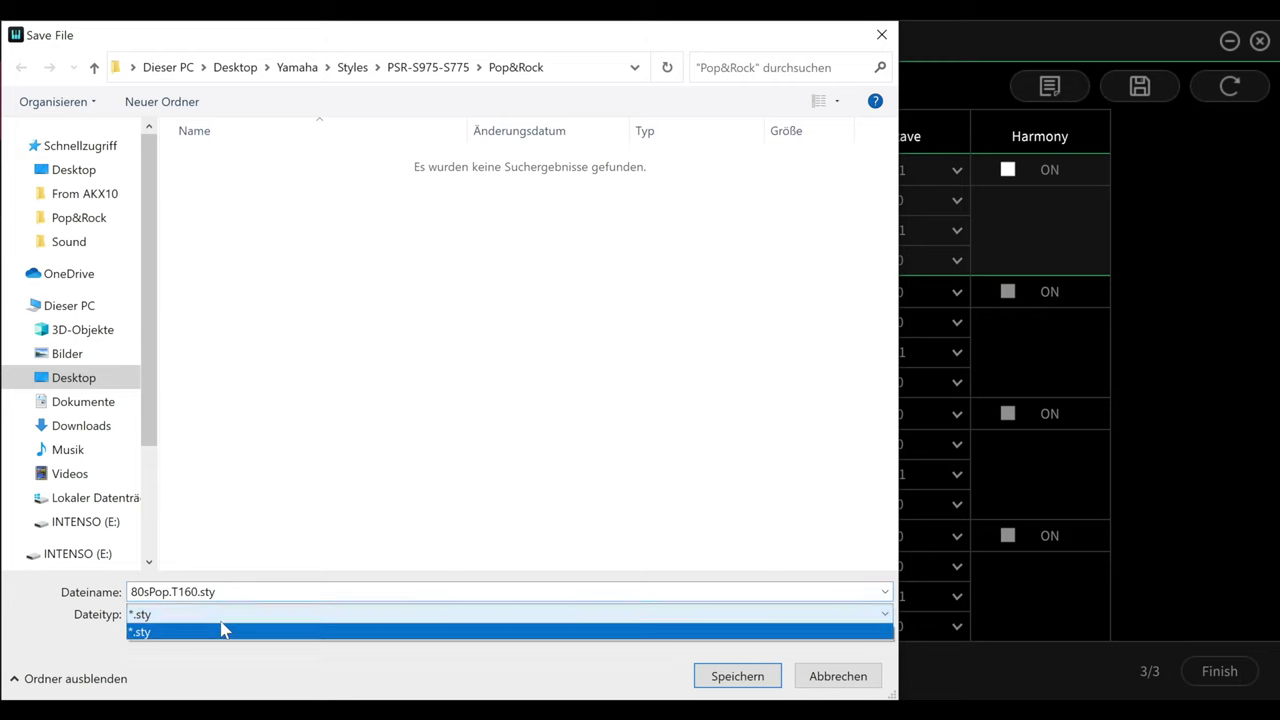
{"action": "left_click", "coordinate": [223, 631]}
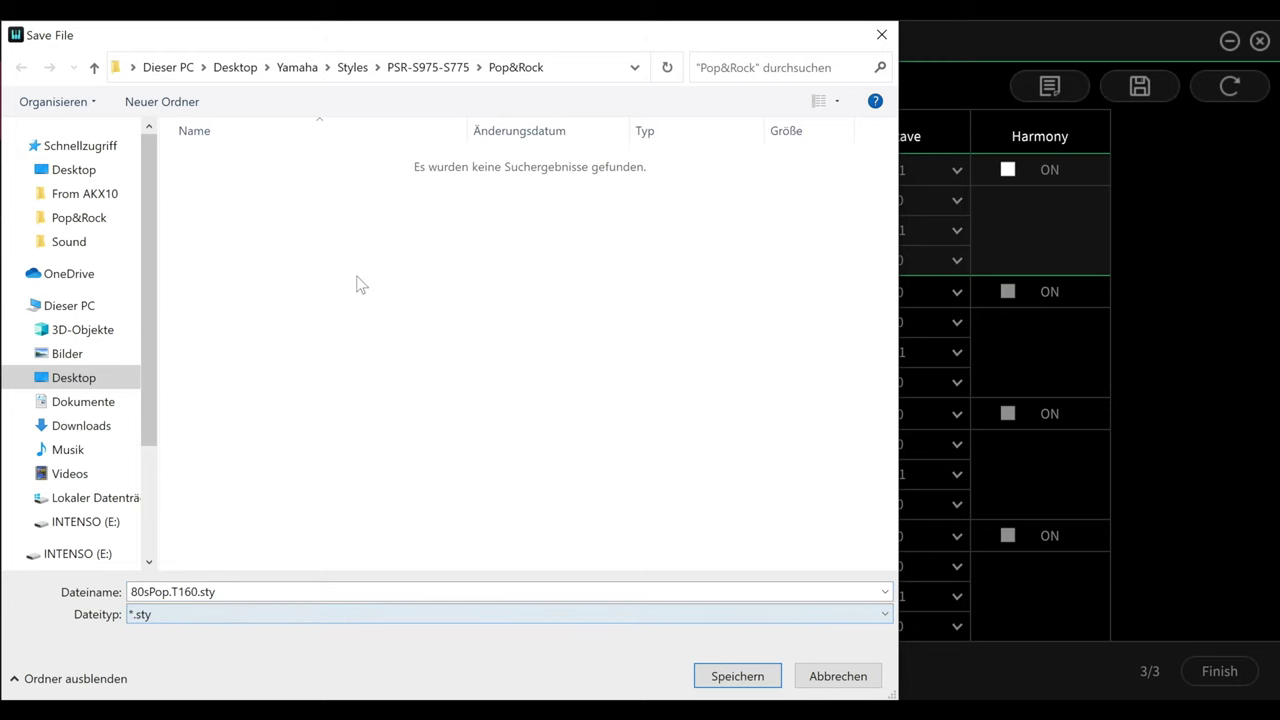
- Create a folder named Conv Medeli in the Yamaha Styles folder
{"action": "left_click", "coordinate": [352, 67]}
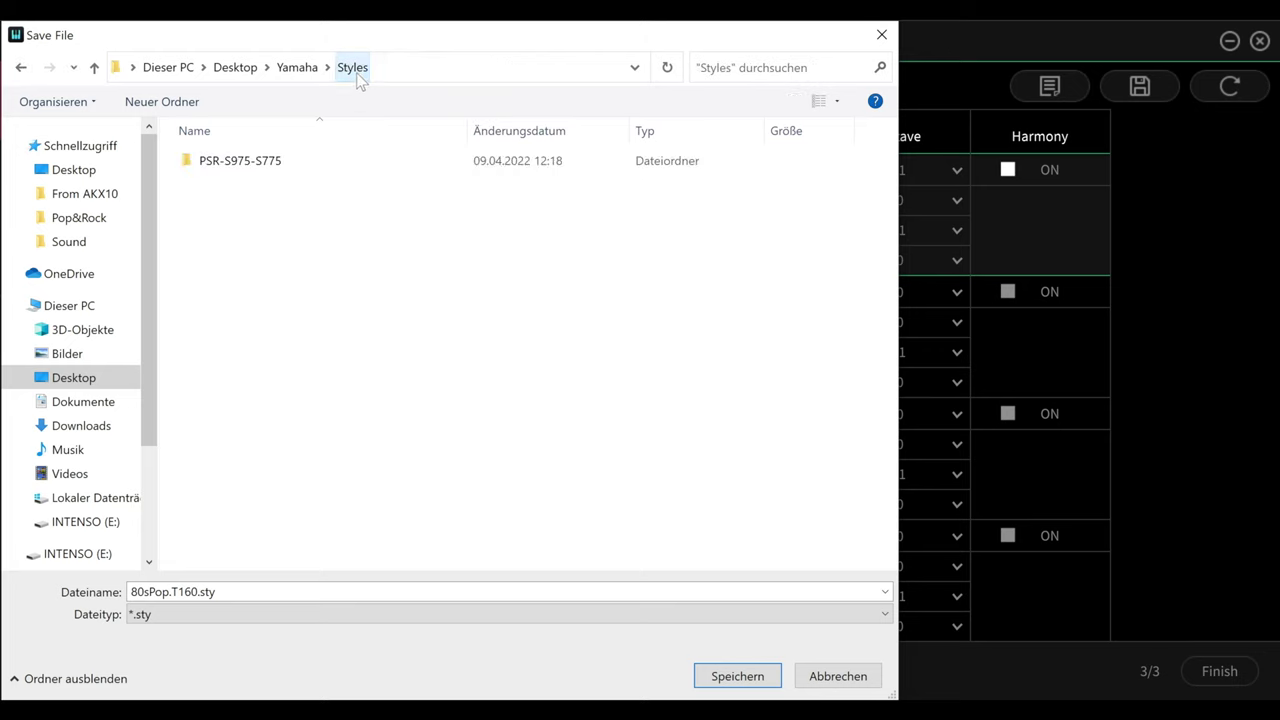
{"action": "right_click", "coordinate": [217, 189]}
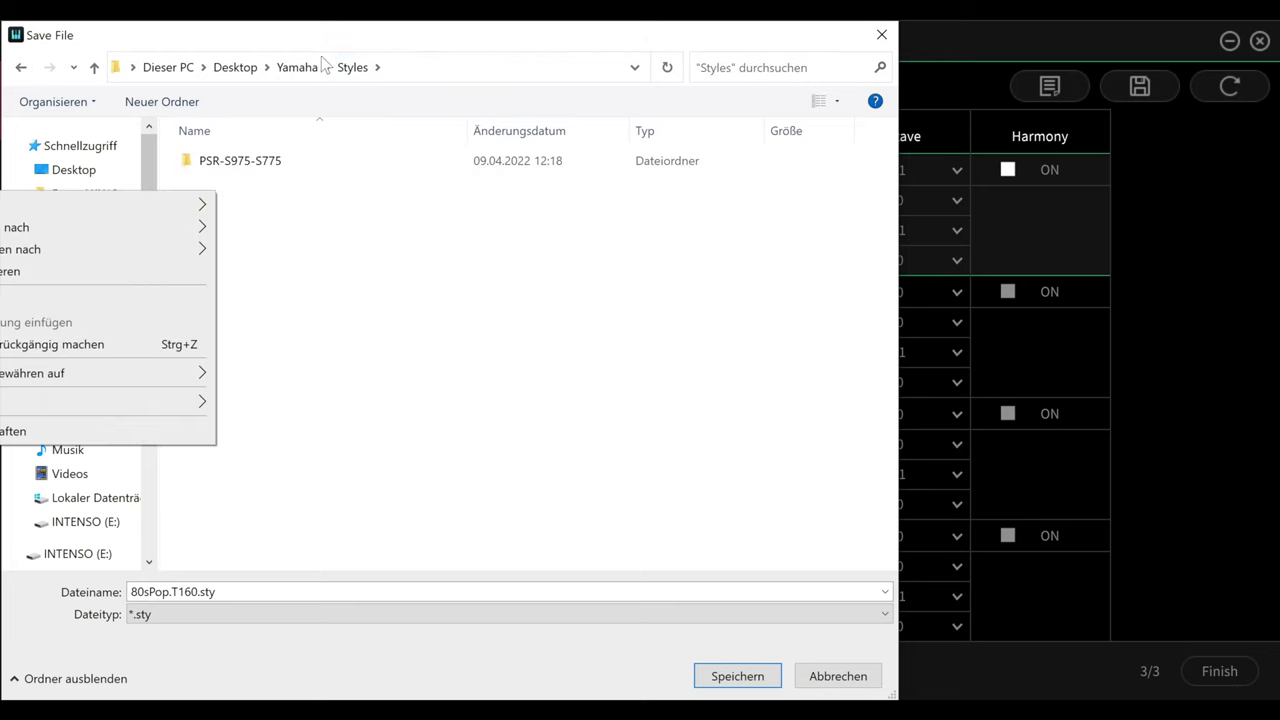
{"action": "mouse_move", "coordinate": [90, 404]}
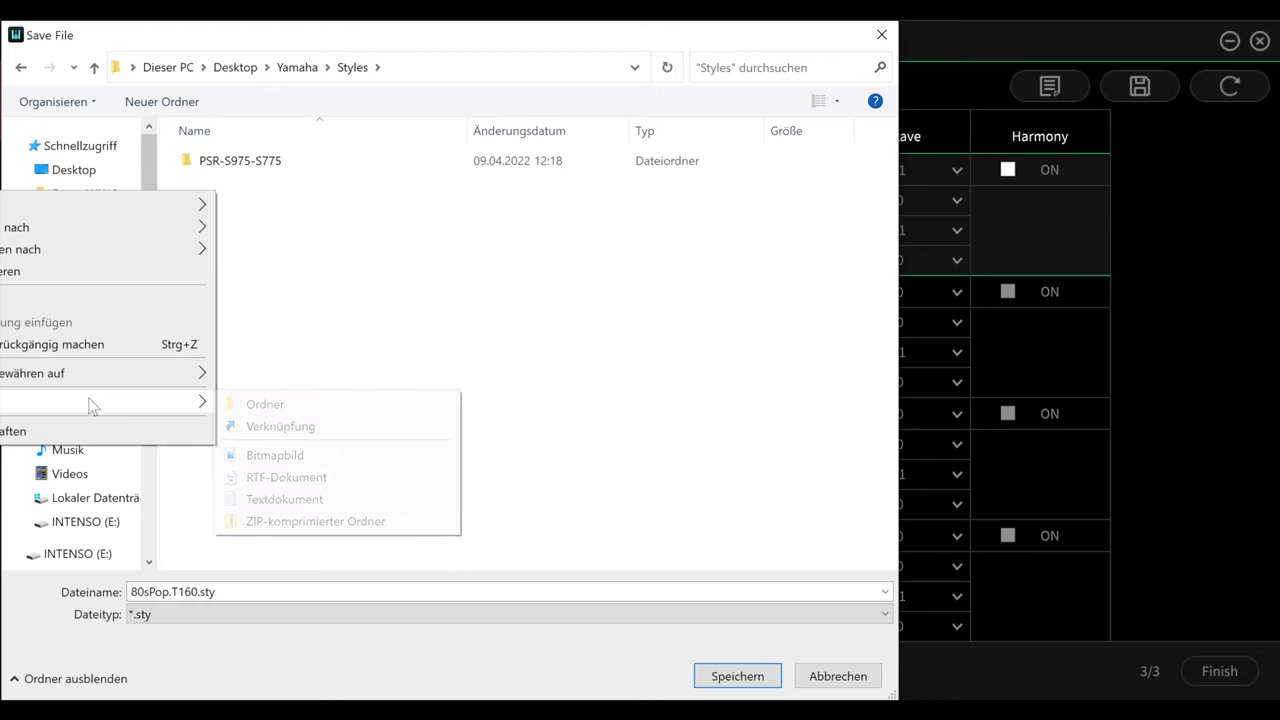
{"action": "left_click", "coordinate": [253, 404]}
{"action": "type", "text": "Con Me"}
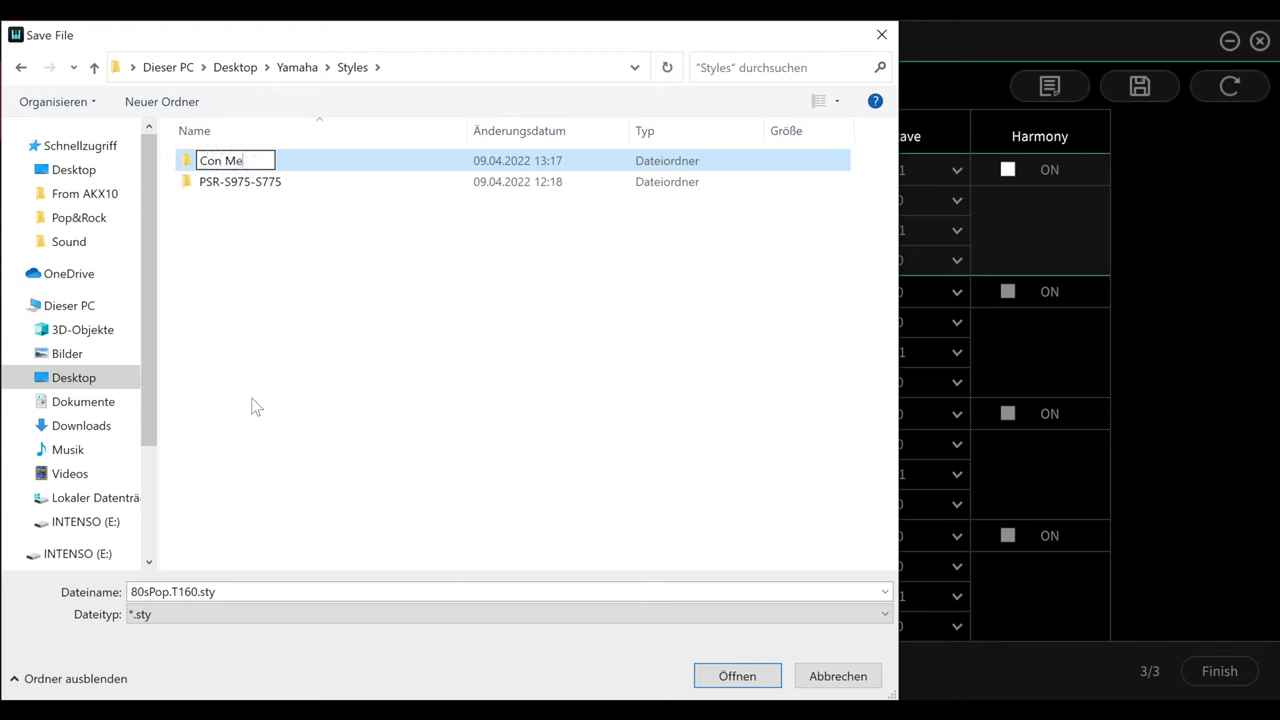
{"action": "type", "text": "deli"}
{"action": "key", "text": "Left"}
{"action": "key", "text": "Left"}
{"action": "key", "text": "Left"}
{"action": "key", "text": "Left"}
{"action": "type", "text": "v"}
{"action": "key", "text": "Return"}
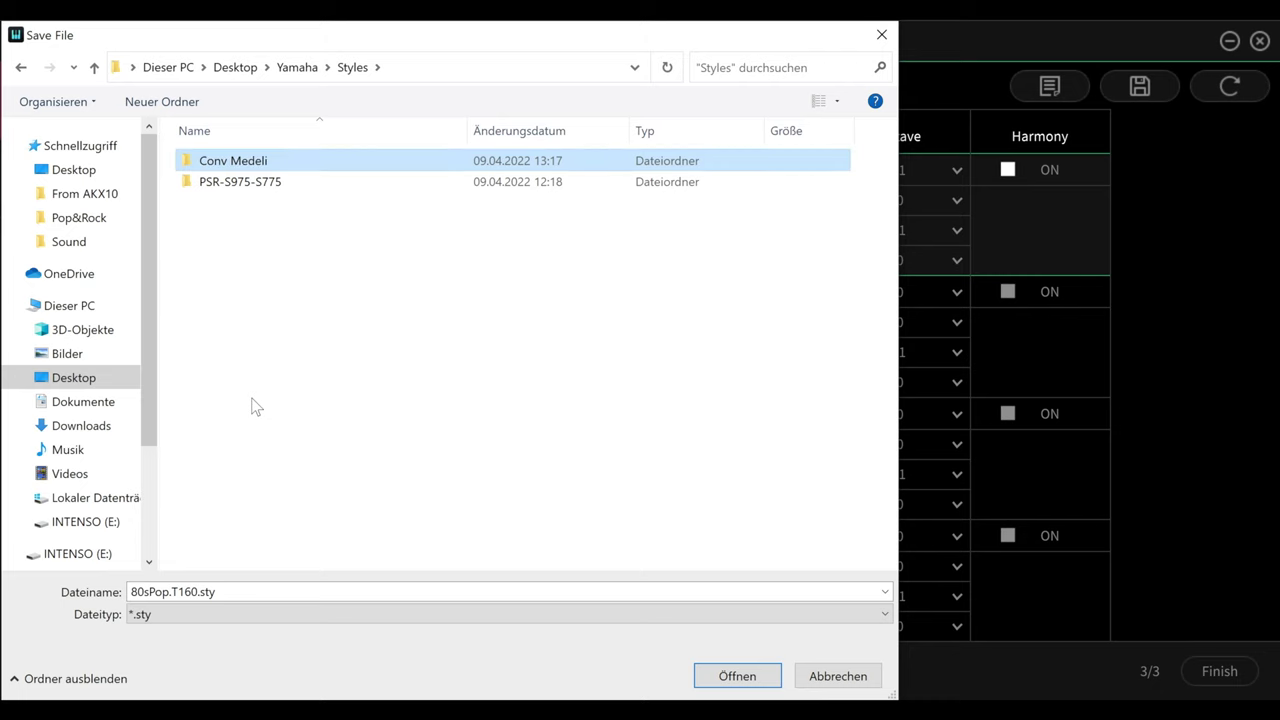
- Create a Rock & Pop subfolder inside Conv Medeli and save the converted style in it as 80sPop.T160.sty
{"action": "double_click", "coordinate": [269, 170]}
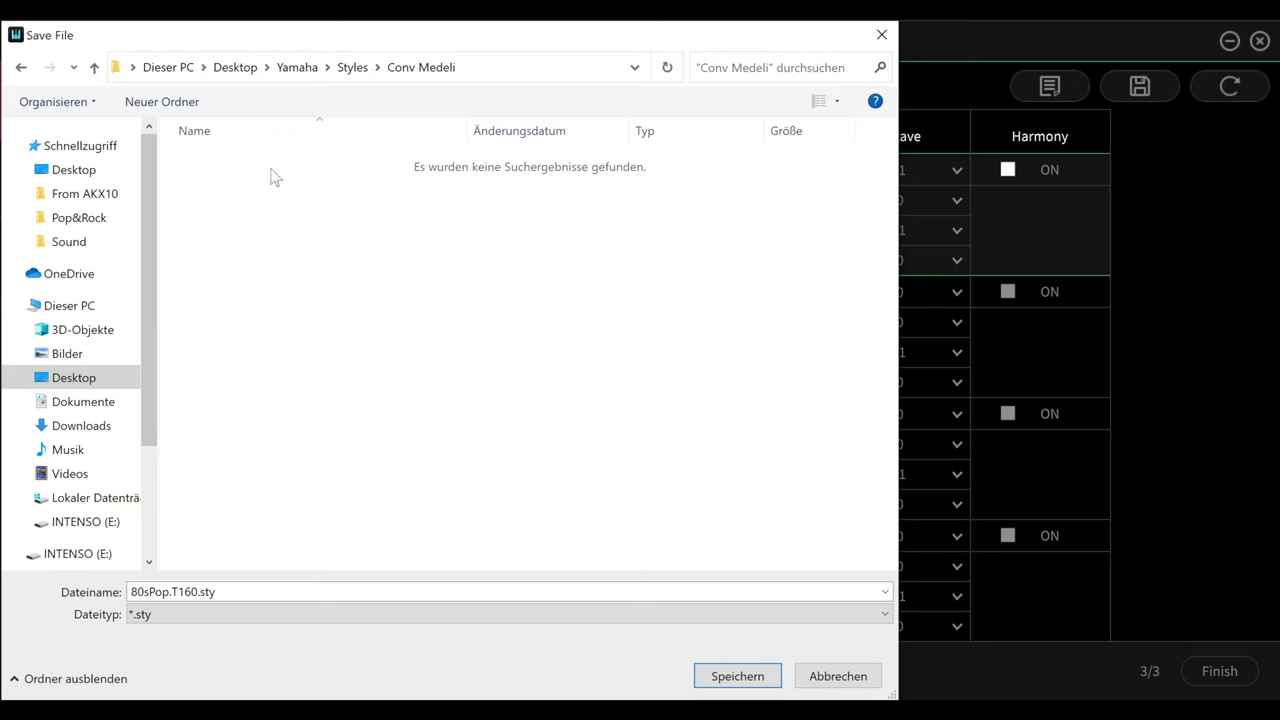
{"action": "left_click", "coordinate": [200, 103]}
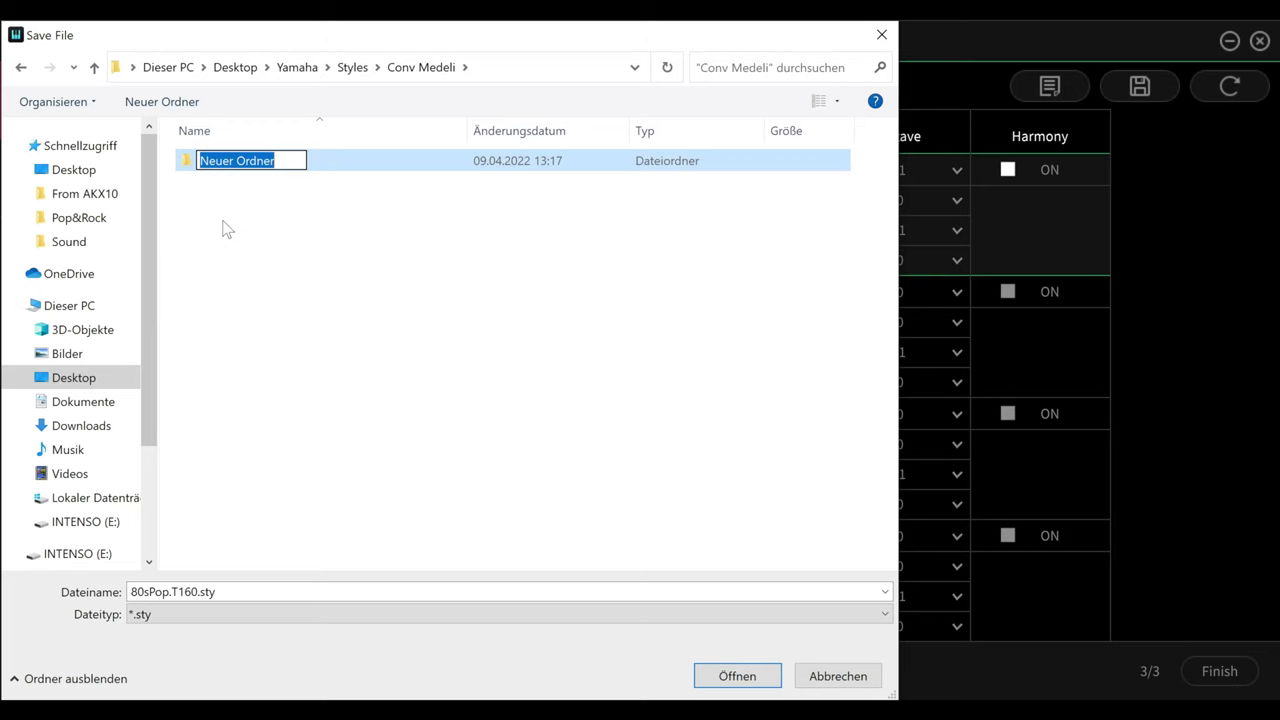
{"action": "type", "text": "Ro"}
{"action": "key", "text": "BackSpace"}
{"action": "type", "text": "ock "}
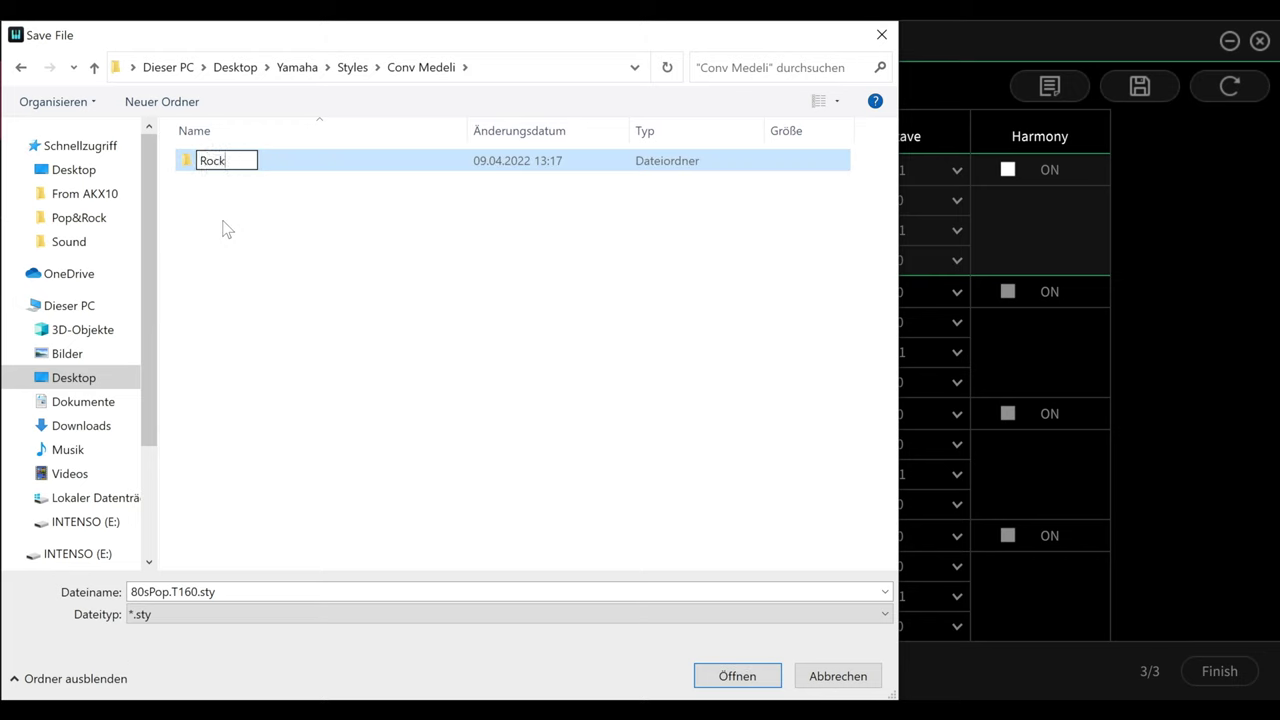
{"action": "type", "text": "& Pop"}
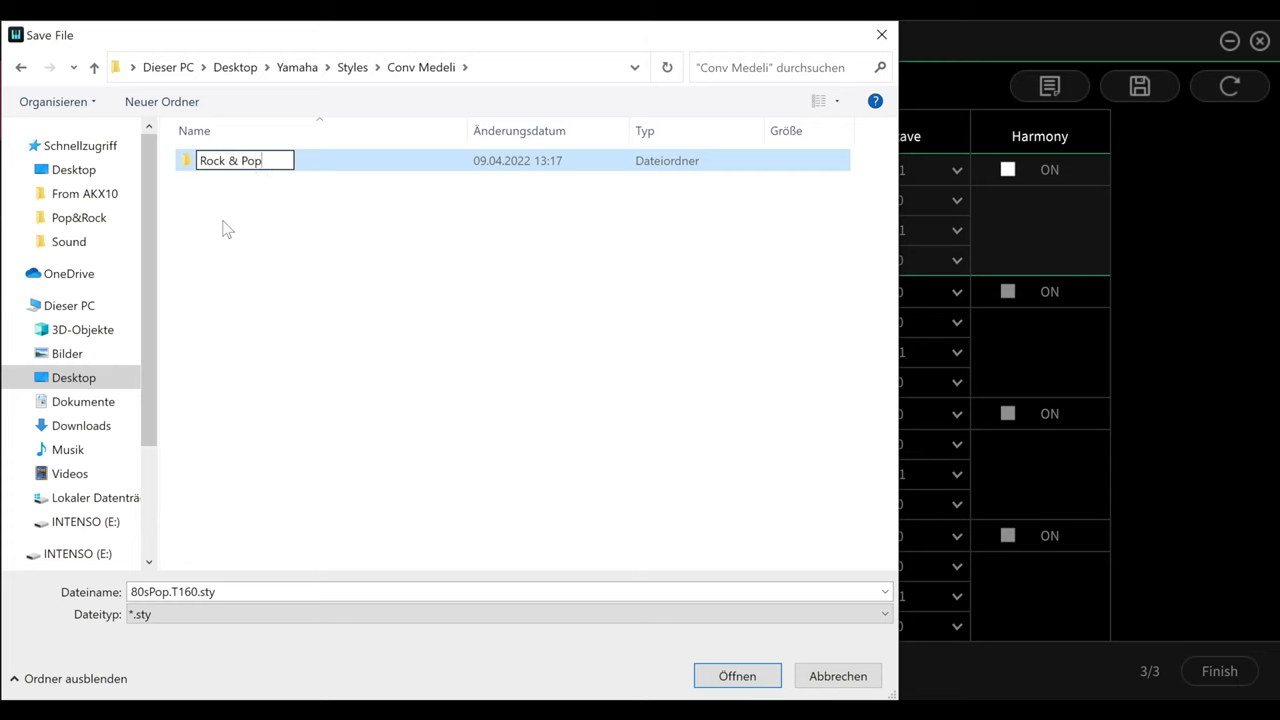
{"action": "key", "text": "Return"}
{"action": "key", "text": "Return"}
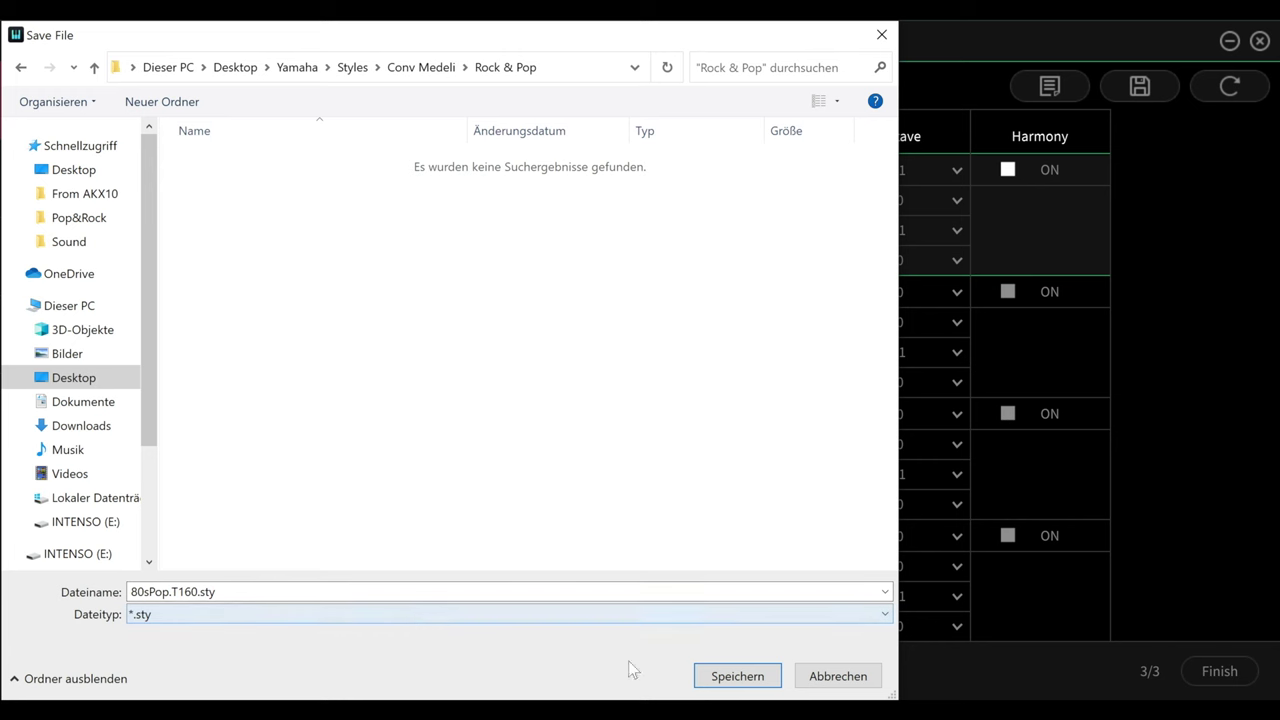
{"action": "left_click", "coordinate": [738, 676]}
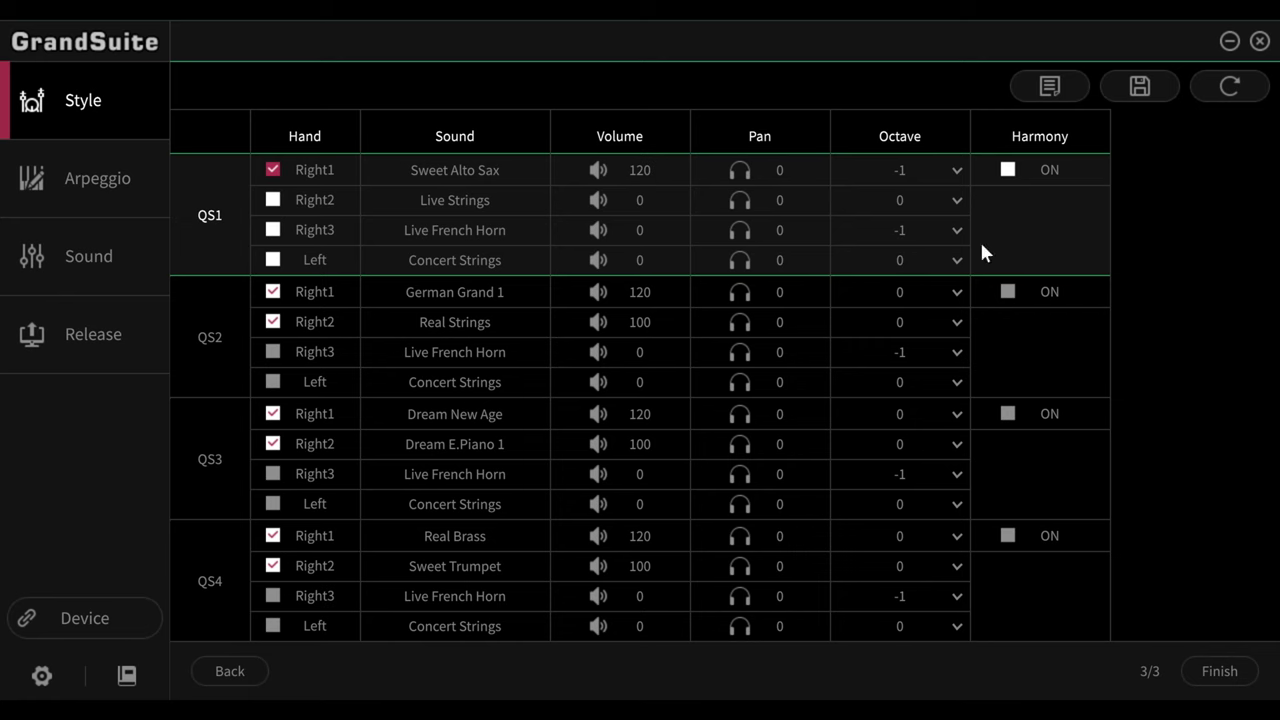
- Return to the style section overview on page 1/3 and open the dialog for loading a style file
{"action": "left_click", "coordinate": [231, 668]}
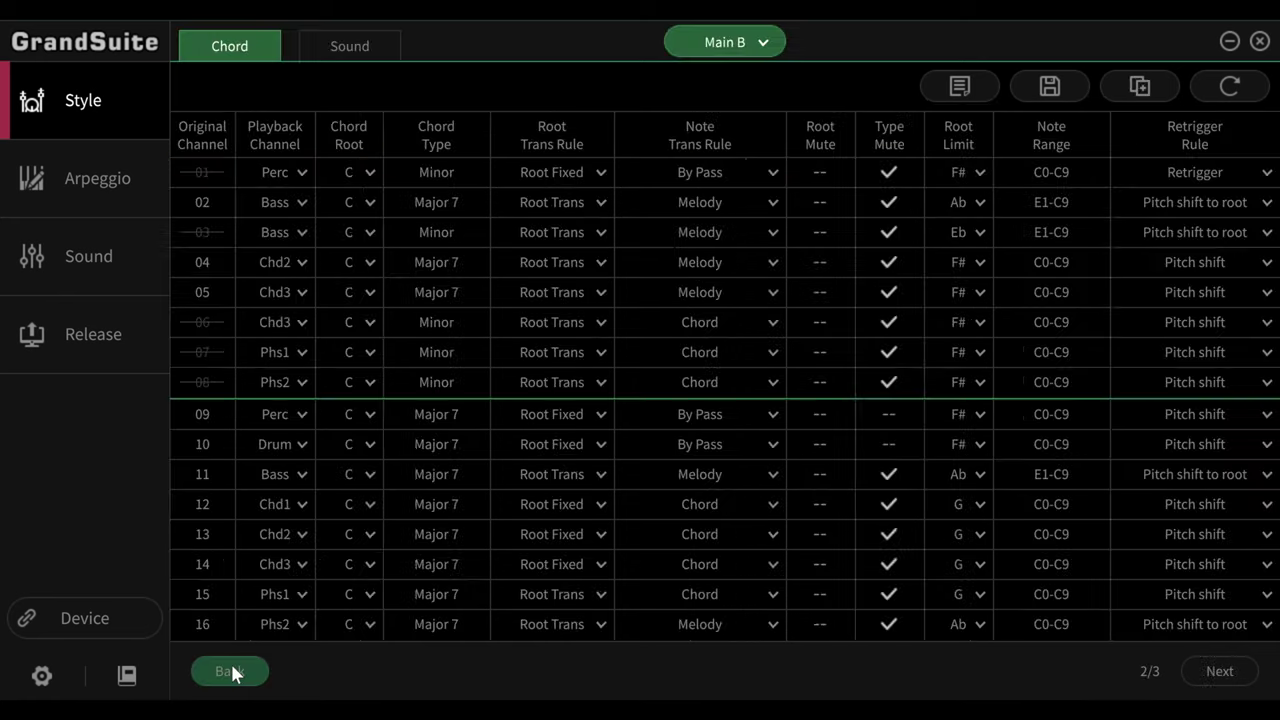
{"action": "left_click", "coordinate": [231, 668]}
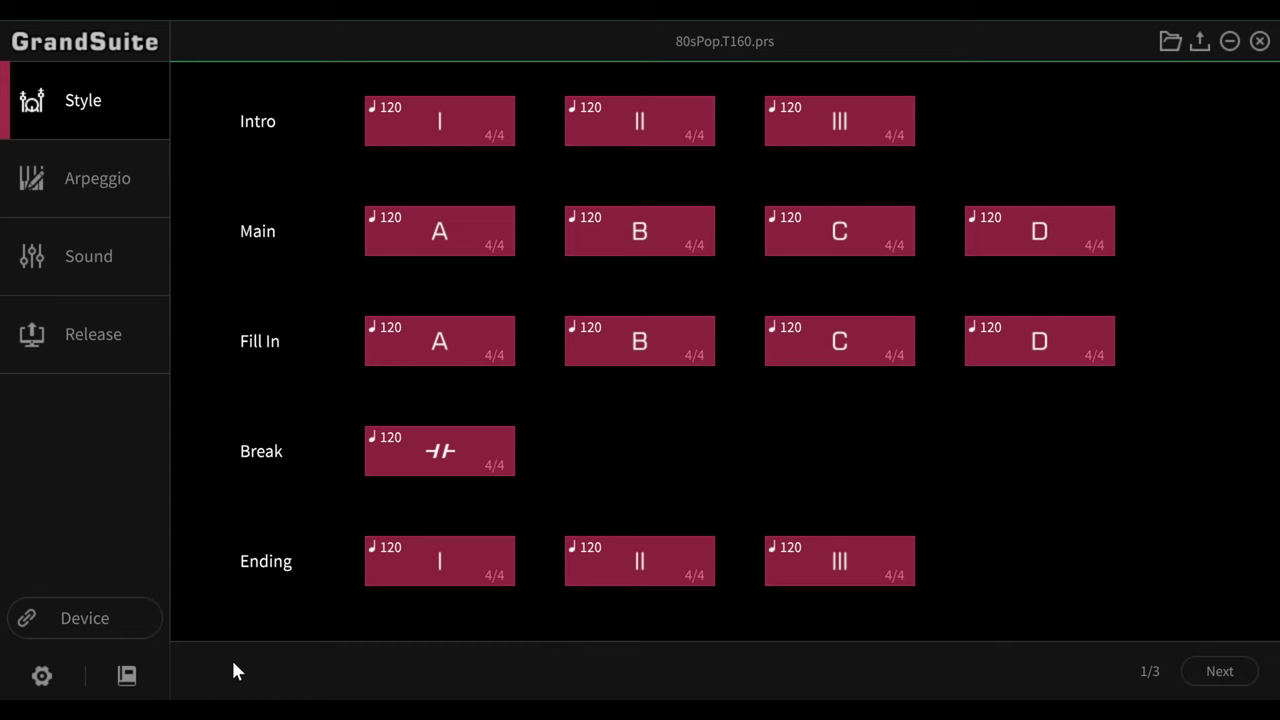
{"action": "left_click", "coordinate": [1172, 41]}
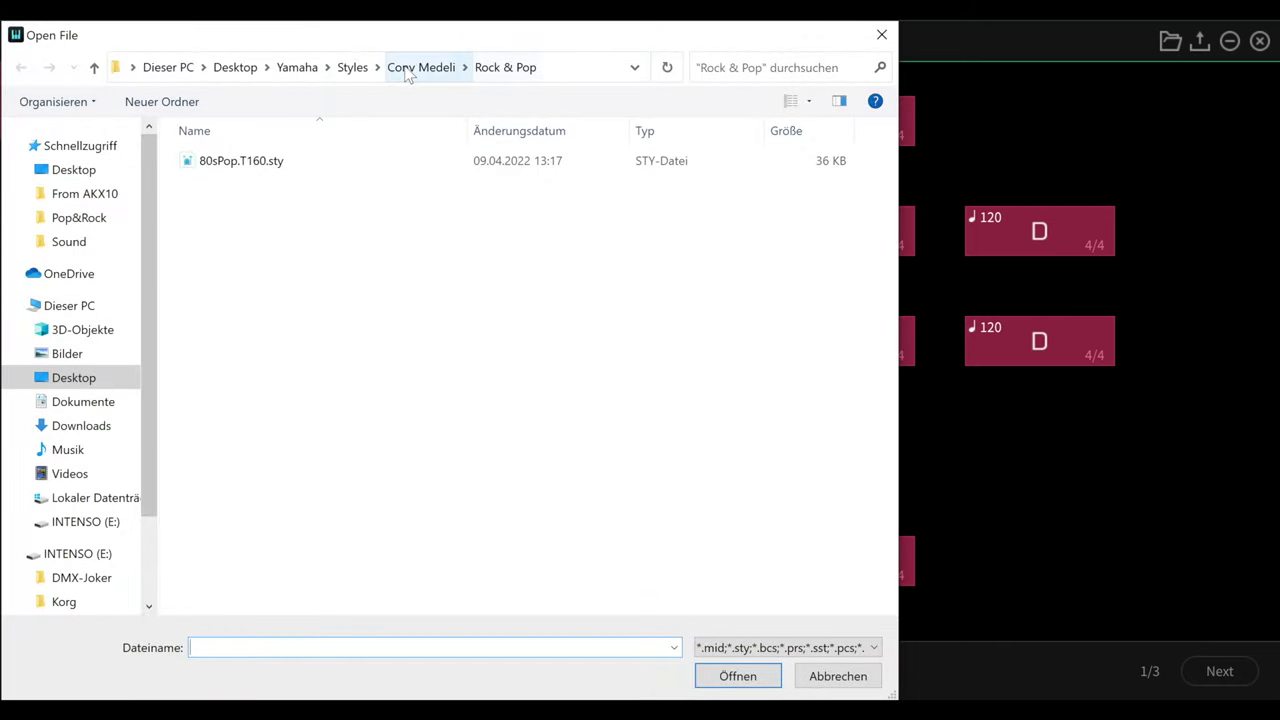
- Try to load the converted 80sPop.T160.sty from the Rock & Pop folder inside Conv Medeli
{"action": "left_click", "coordinate": [356, 67]}
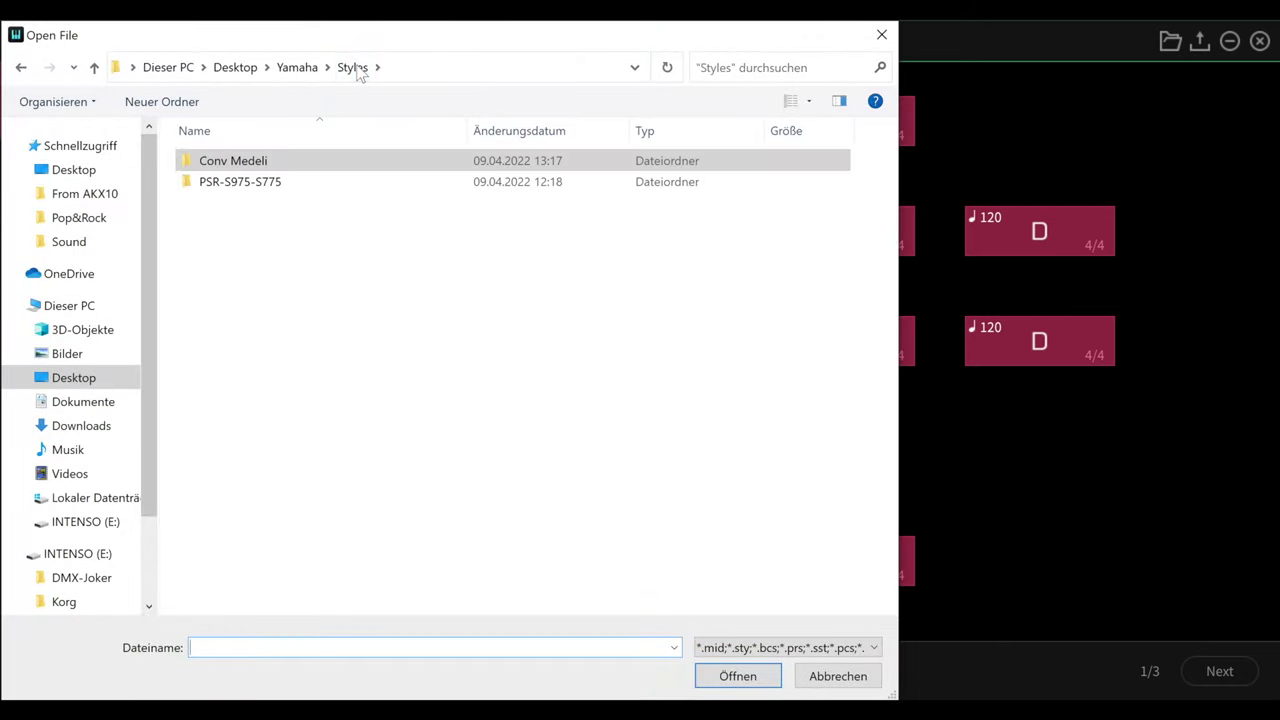
{"action": "double_click", "coordinate": [243, 163]}
{"action": "double_click", "coordinate": [243, 163]}
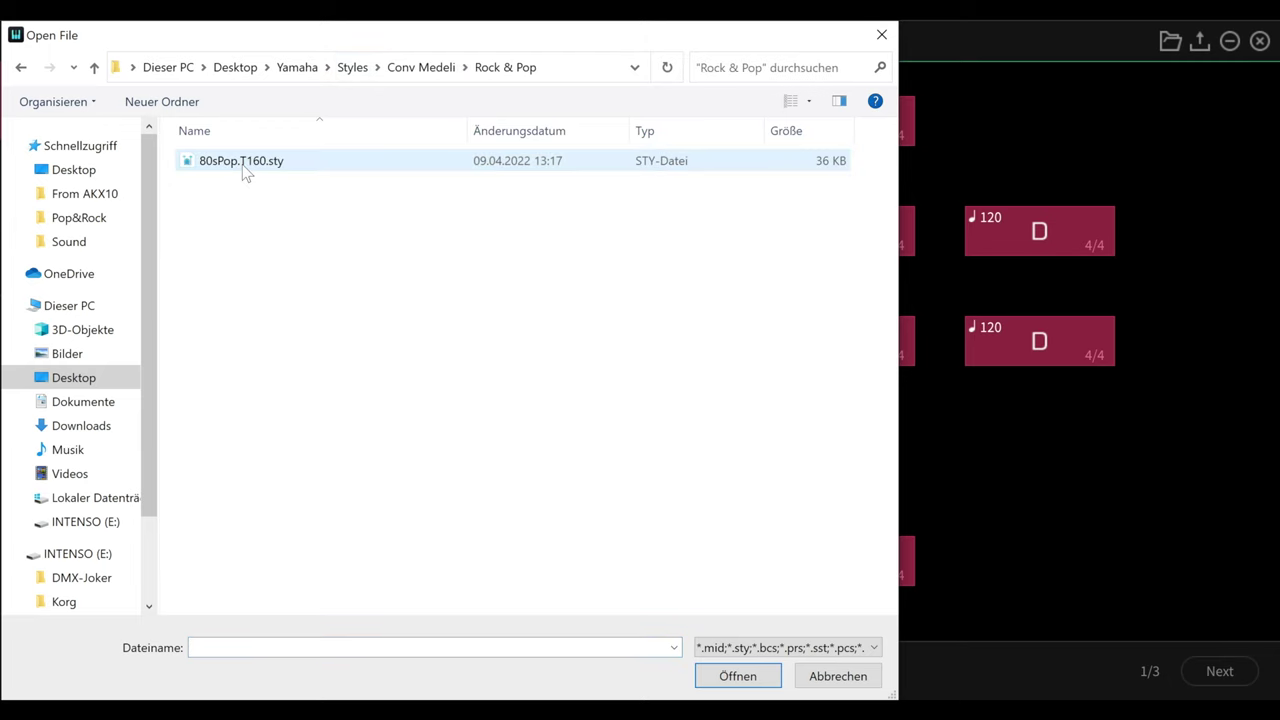
{"action": "left_click", "coordinate": [243, 162]}
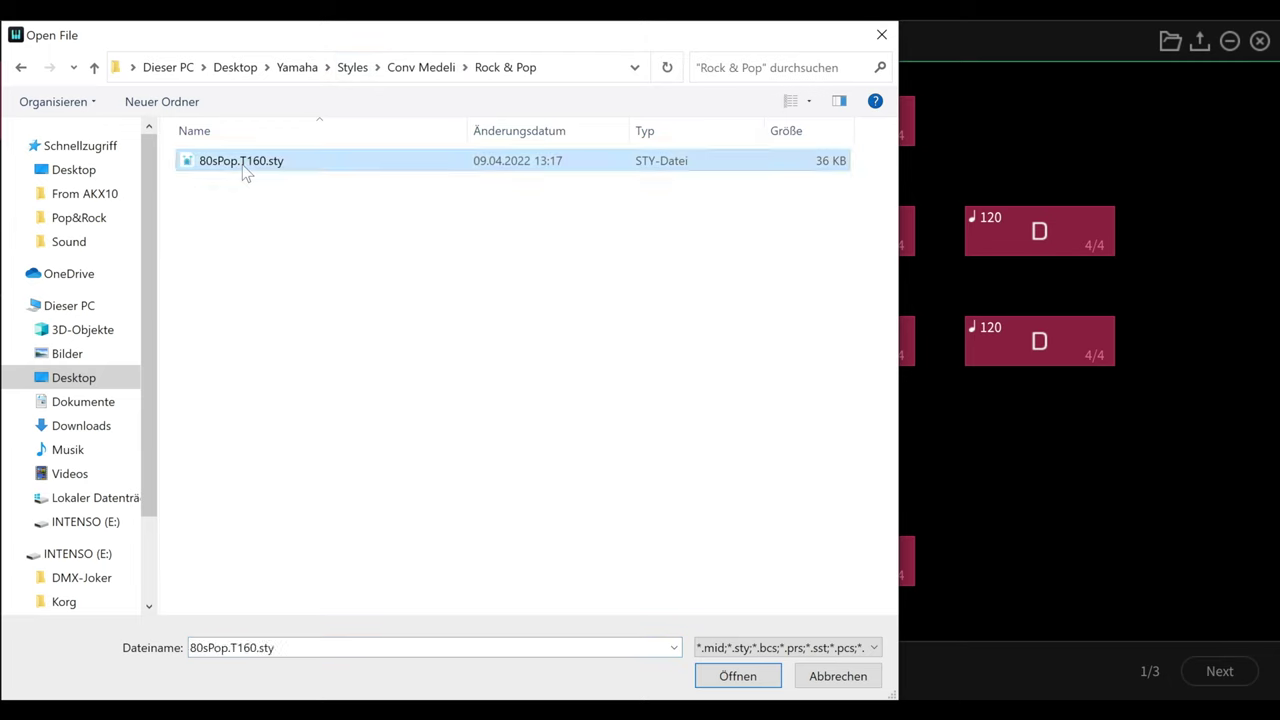
{"action": "left_click", "coordinate": [600, 434]}
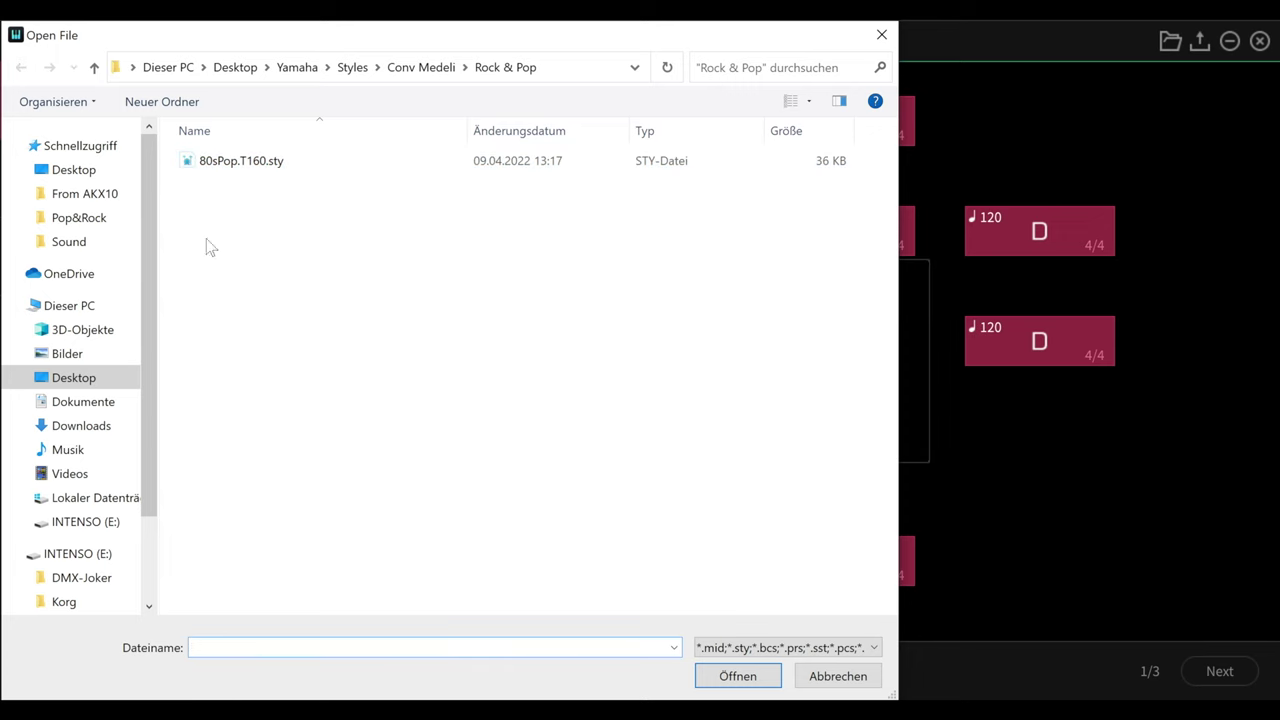
- Load the style CountryBallad.T151.prs from the Country folder of PSR-S975-S775
{"action": "left_click", "coordinate": [354, 68]}
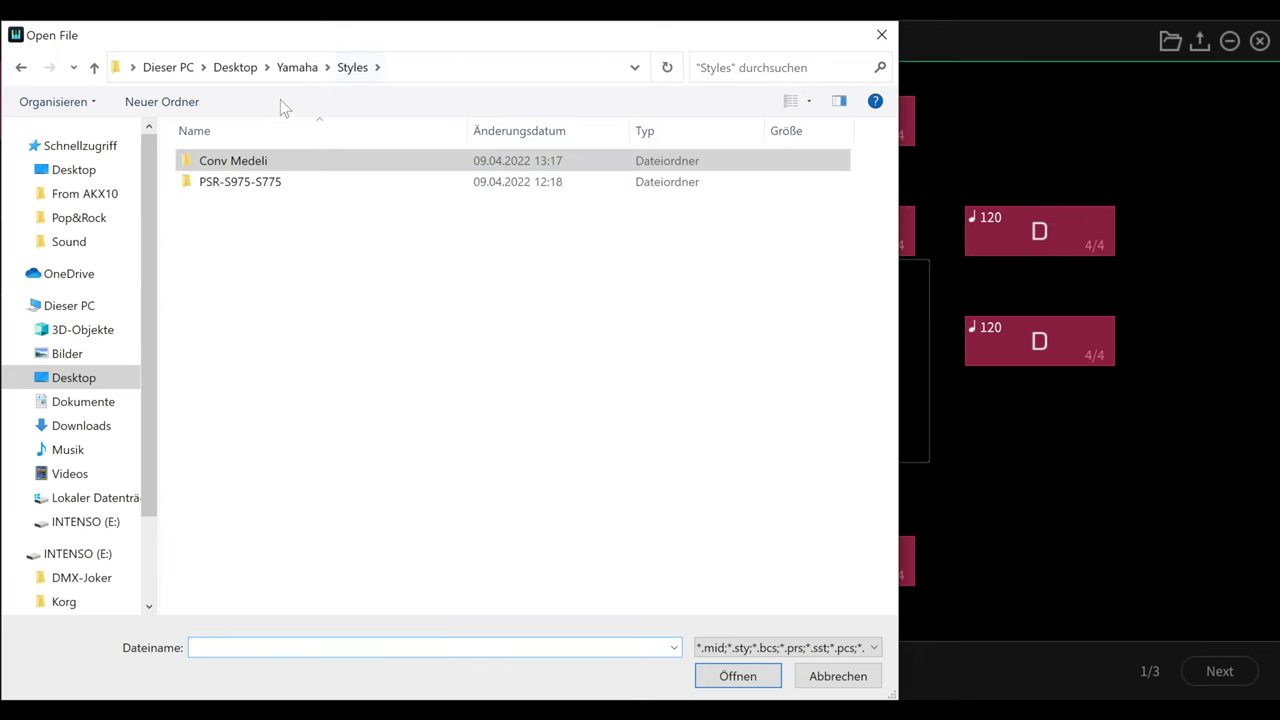
{"action": "double_click", "coordinate": [232, 183]}
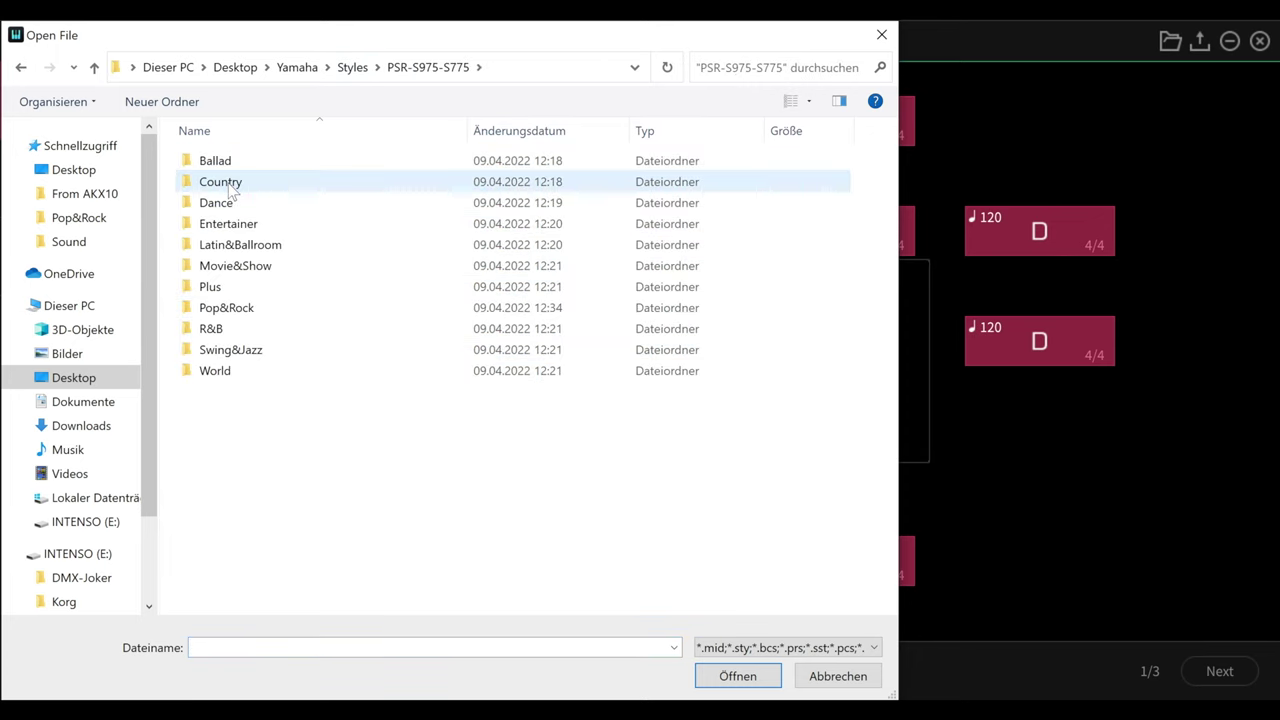
{"action": "double_click", "coordinate": [230, 186]}
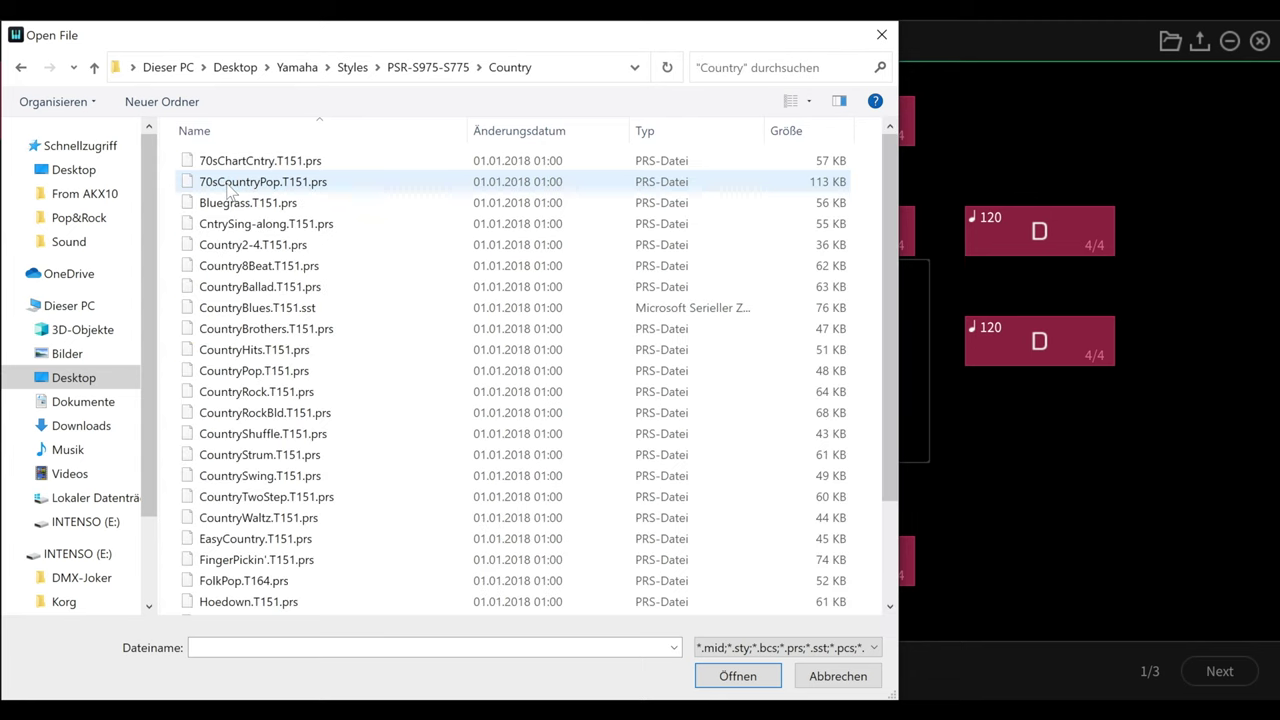
{"action": "double_click", "coordinate": [218, 286]}
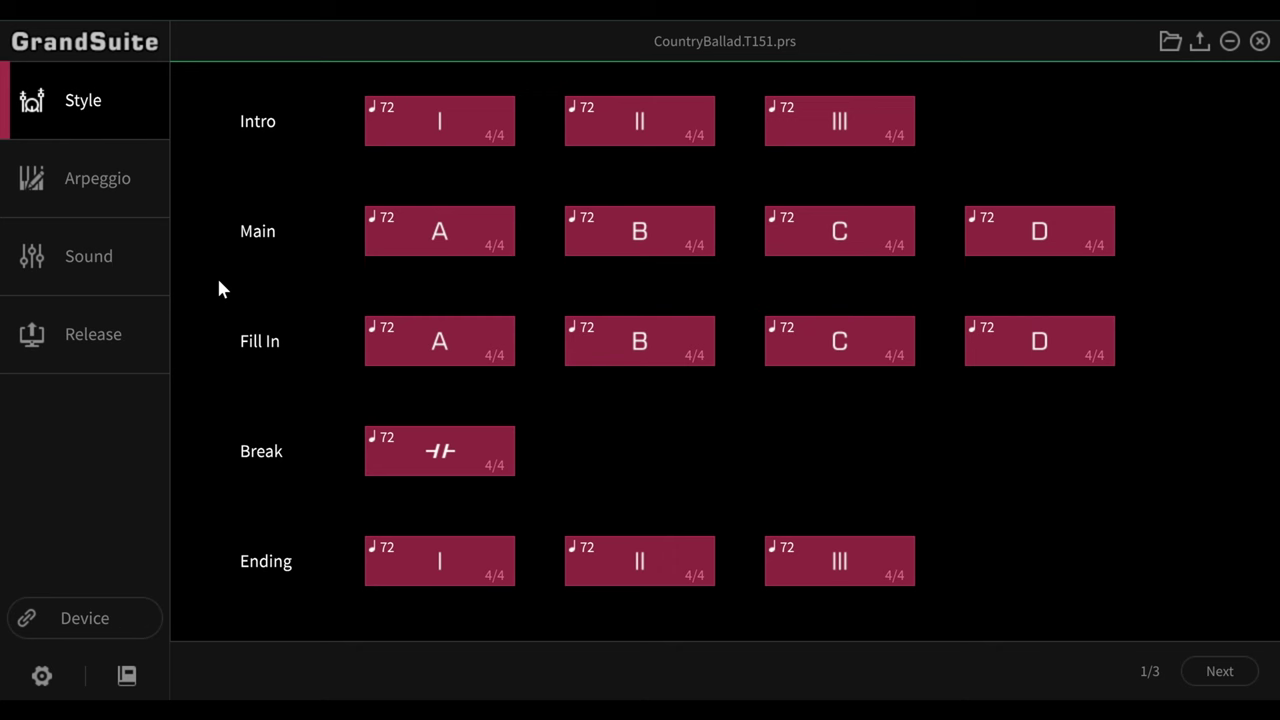
- Proceed to the chord settings on page 2/3 and view the channels of Main B and Main C
{"action": "left_click", "coordinate": [1226, 677]}
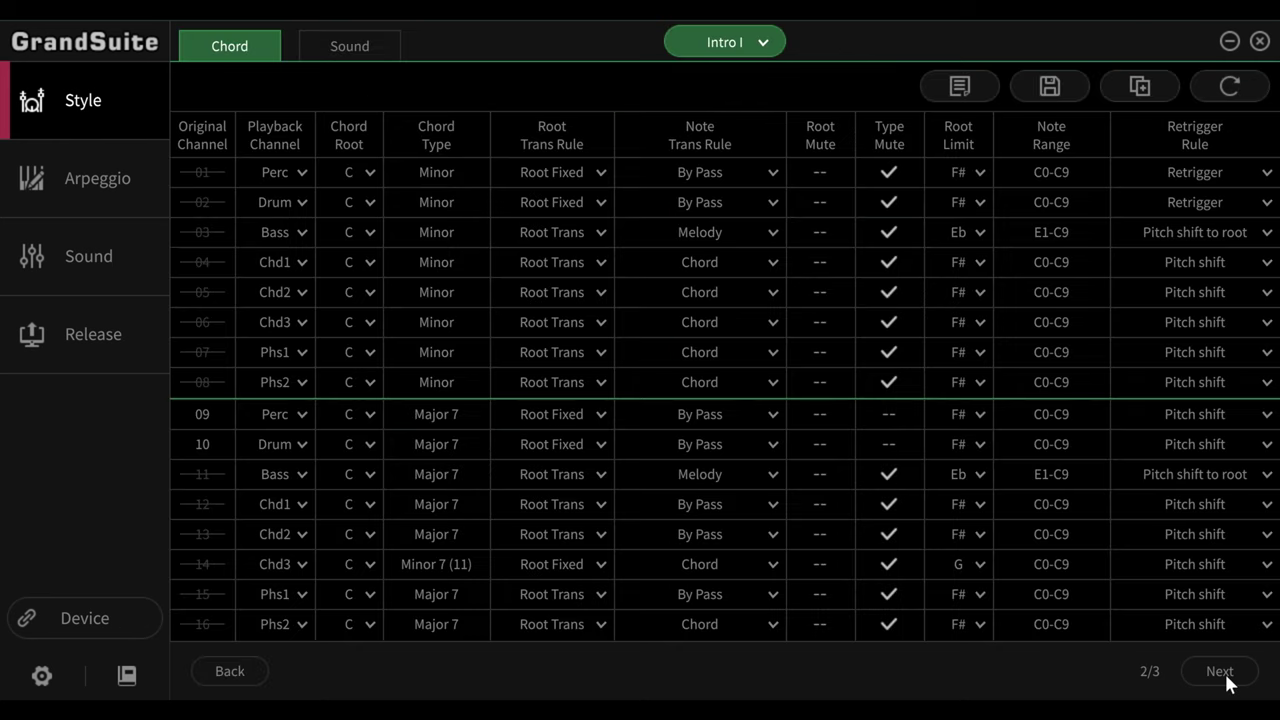
{"action": "left_click", "coordinate": [738, 47]}
{"action": "left_click", "coordinate": [721, 197]}
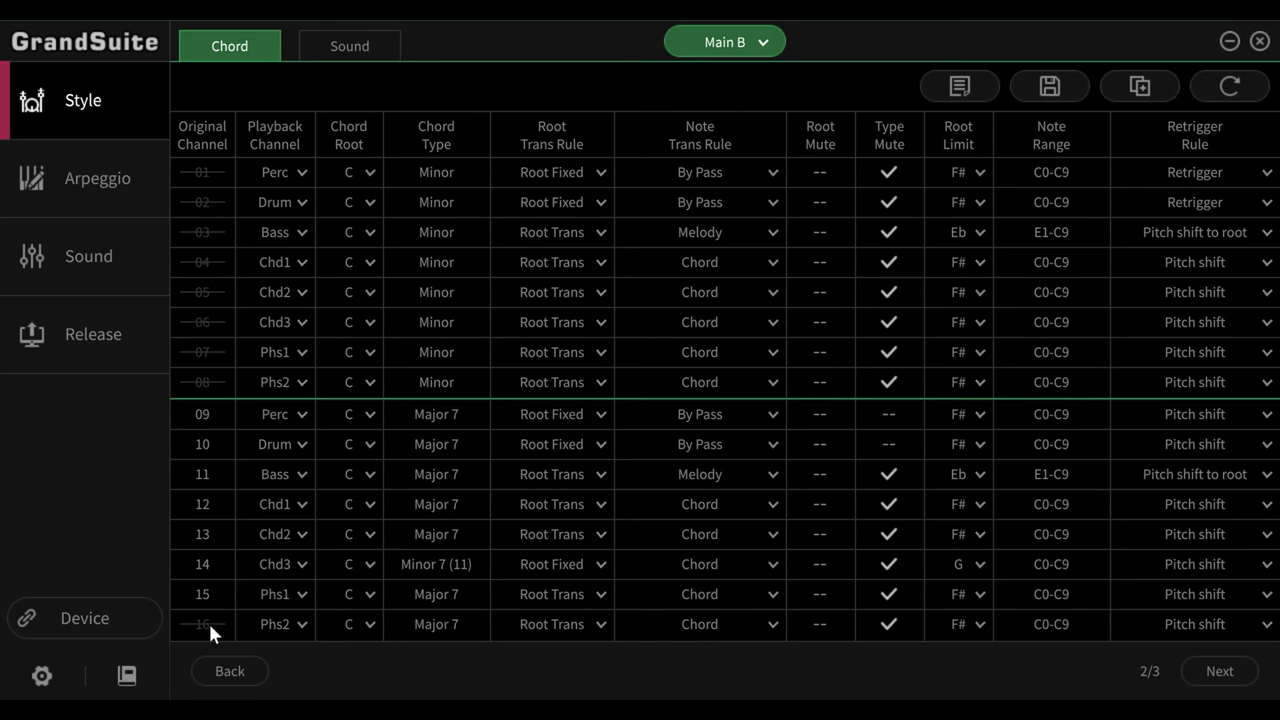
{"action": "left_click", "coordinate": [765, 45]}
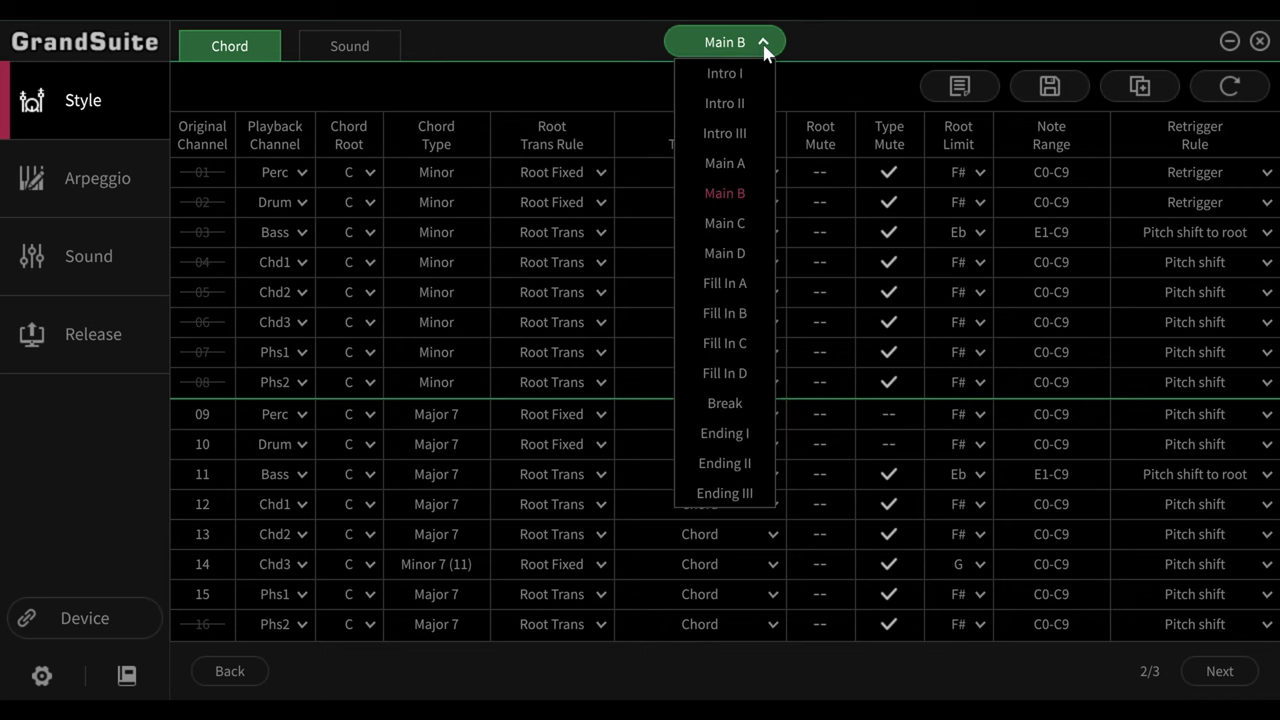
{"action": "left_click", "coordinate": [732, 220]}
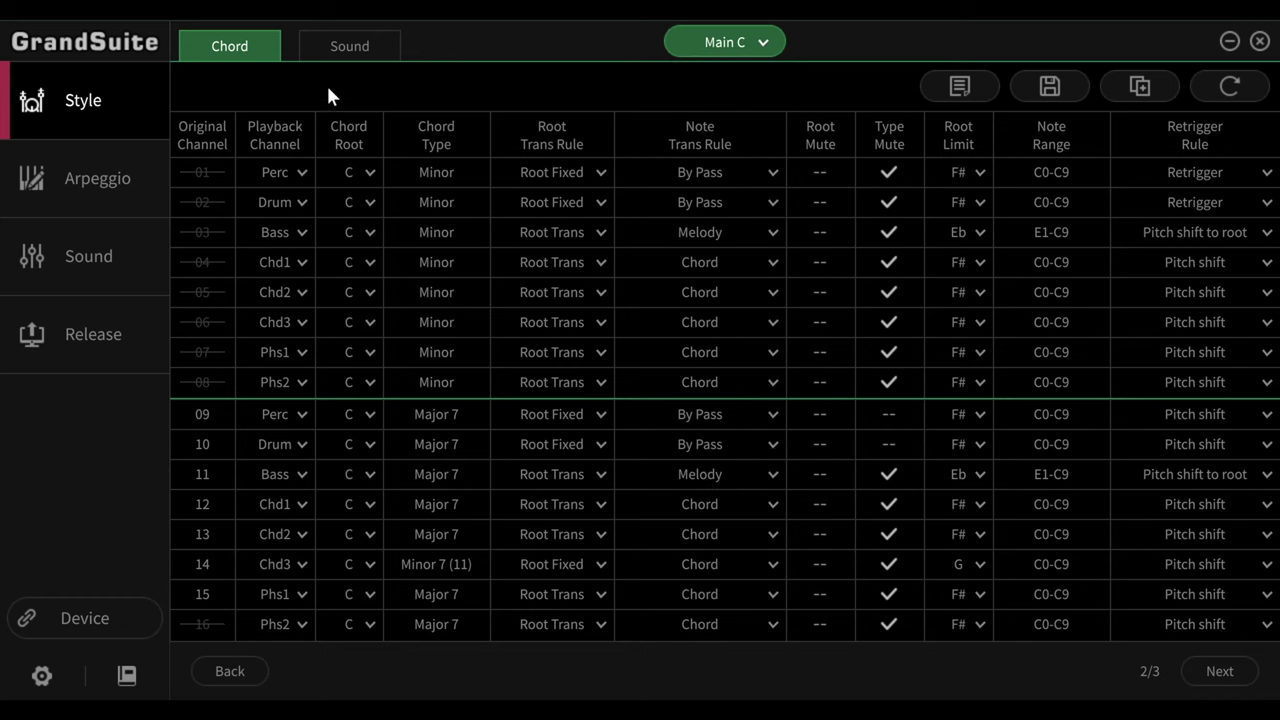
- View the sound assignments of Main C and examine the available sounds for percussion channel 09 without changing the selection
{"action": "left_click", "coordinate": [347, 55]}
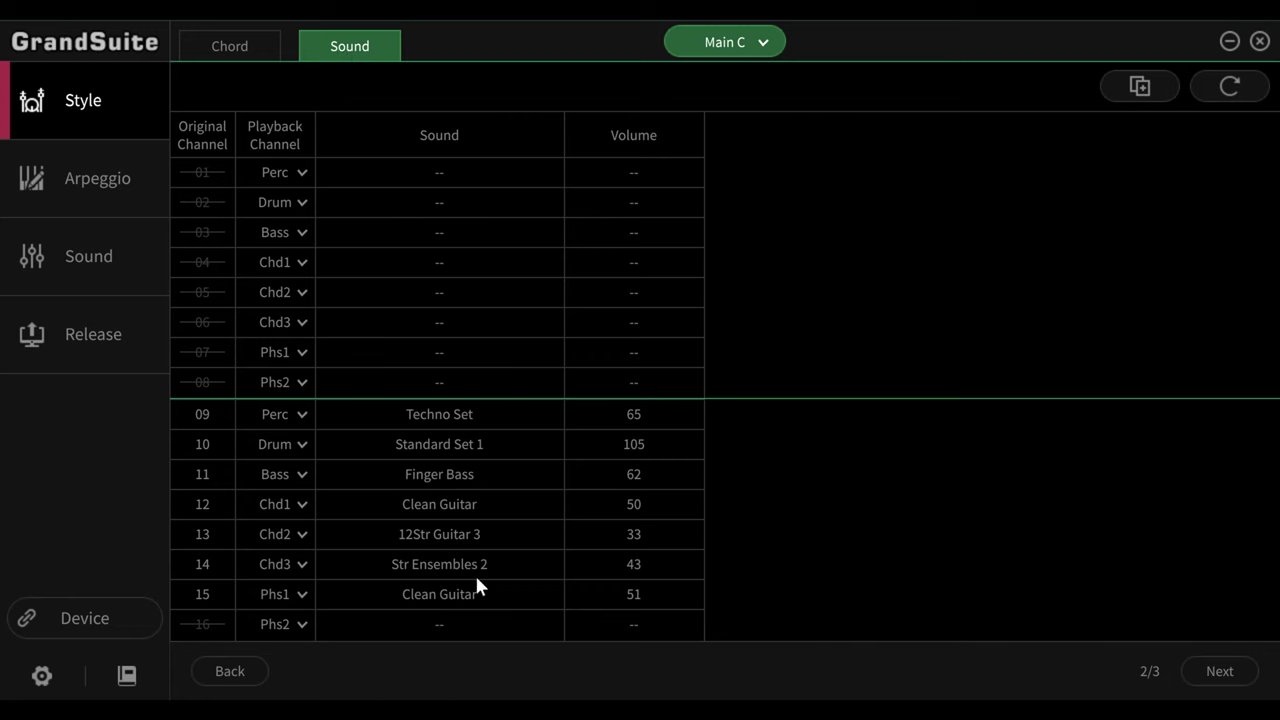
{"action": "left_click", "coordinate": [459, 418]}
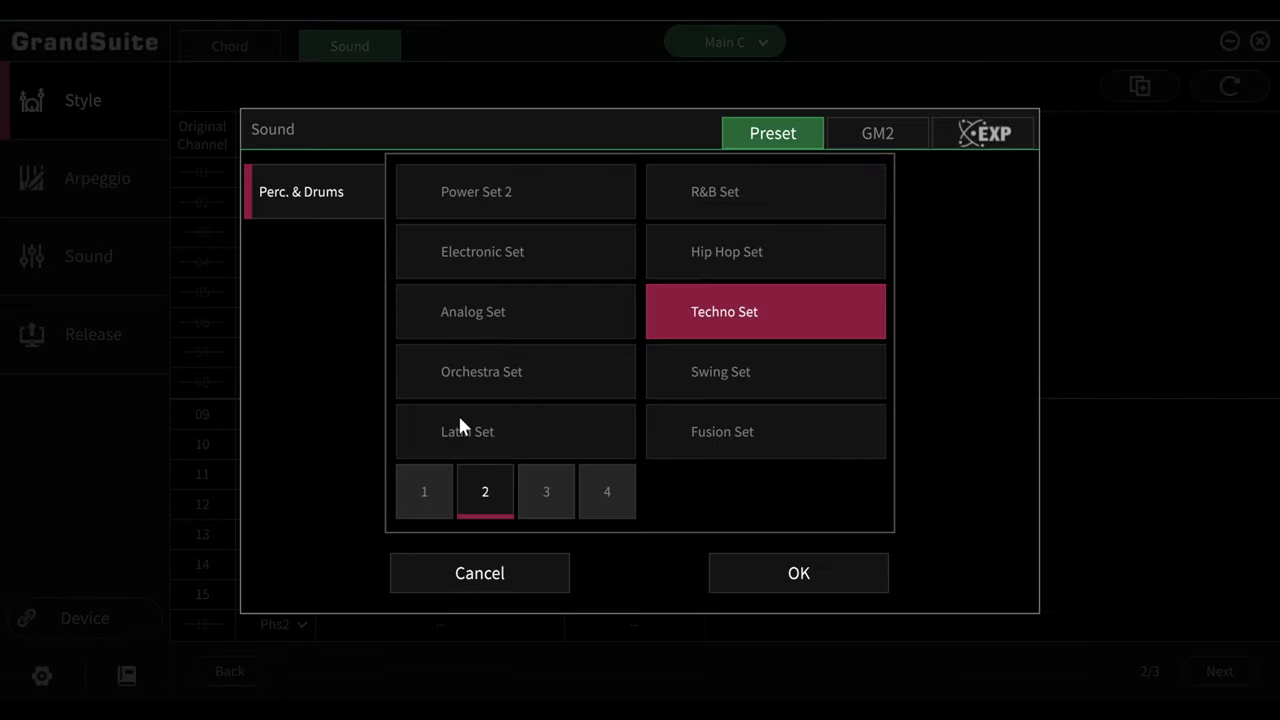
{"action": "left_click", "coordinate": [493, 574]}
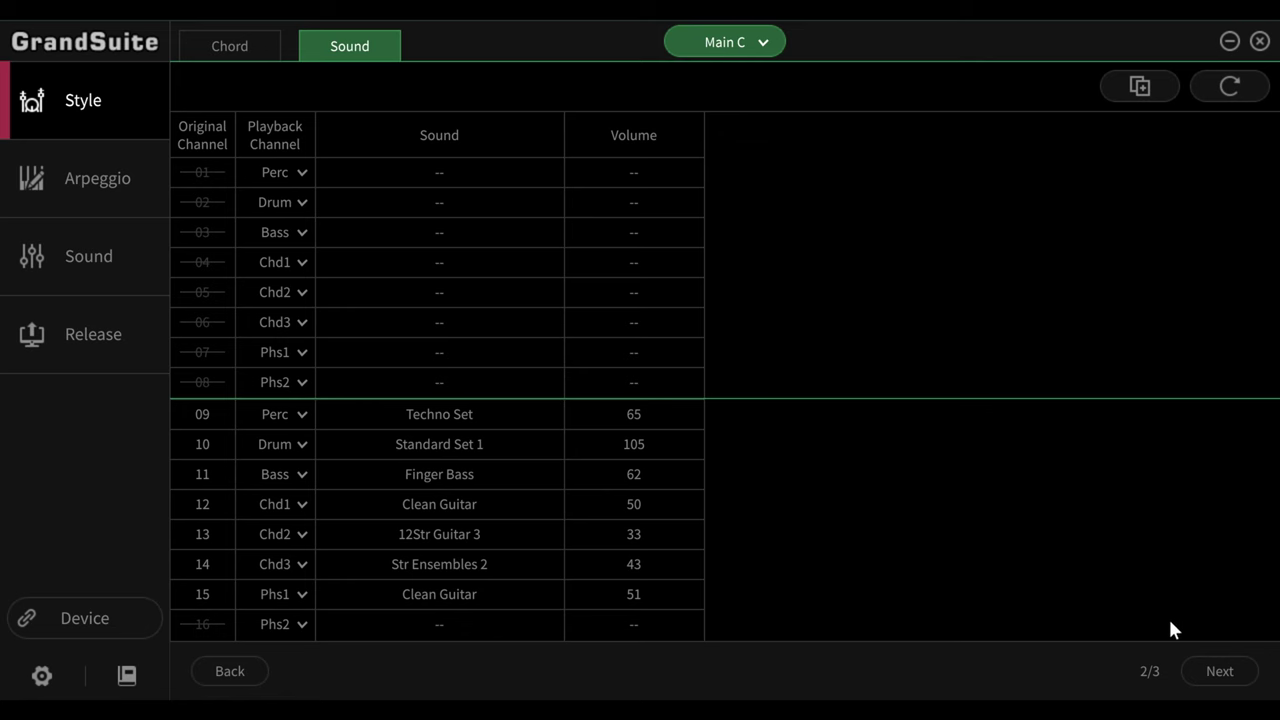
- Proceed to the quick settings on page 3/3 and examine the available sounds for QS2 Right2, keeping the current one
{"action": "left_click", "coordinate": [1240, 675]}
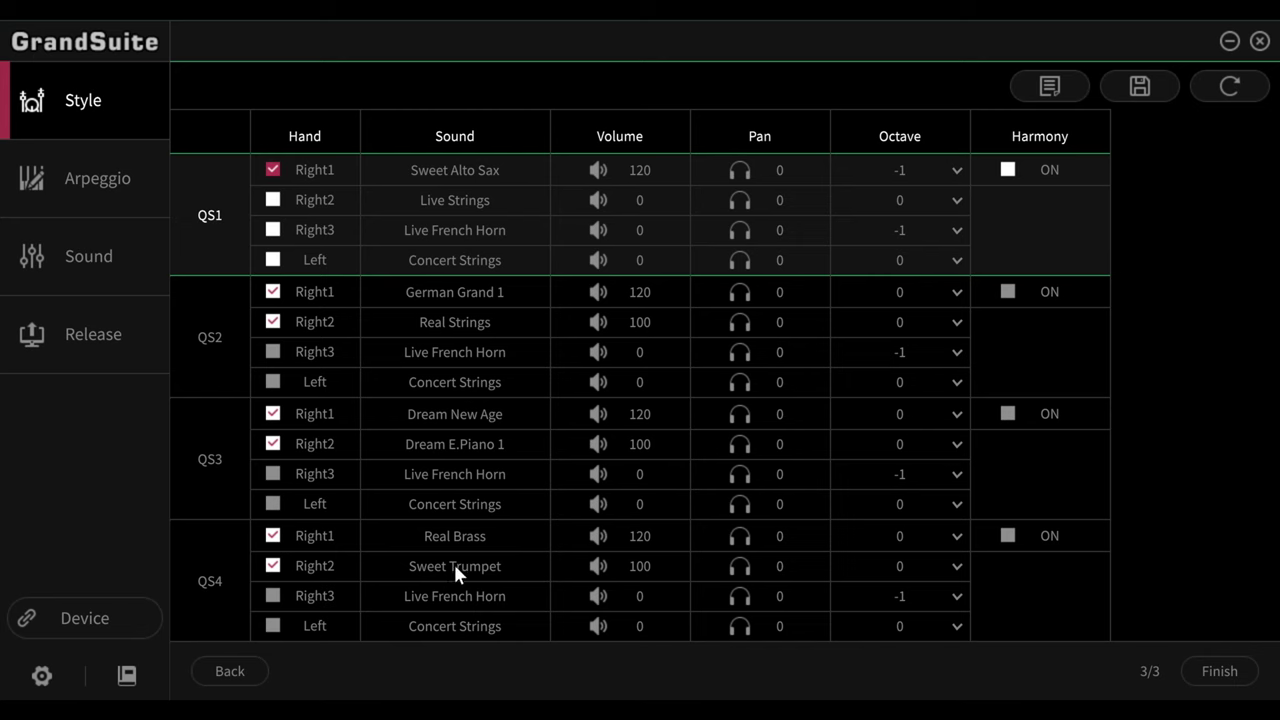
{"action": "left_click", "coordinate": [425, 320]}
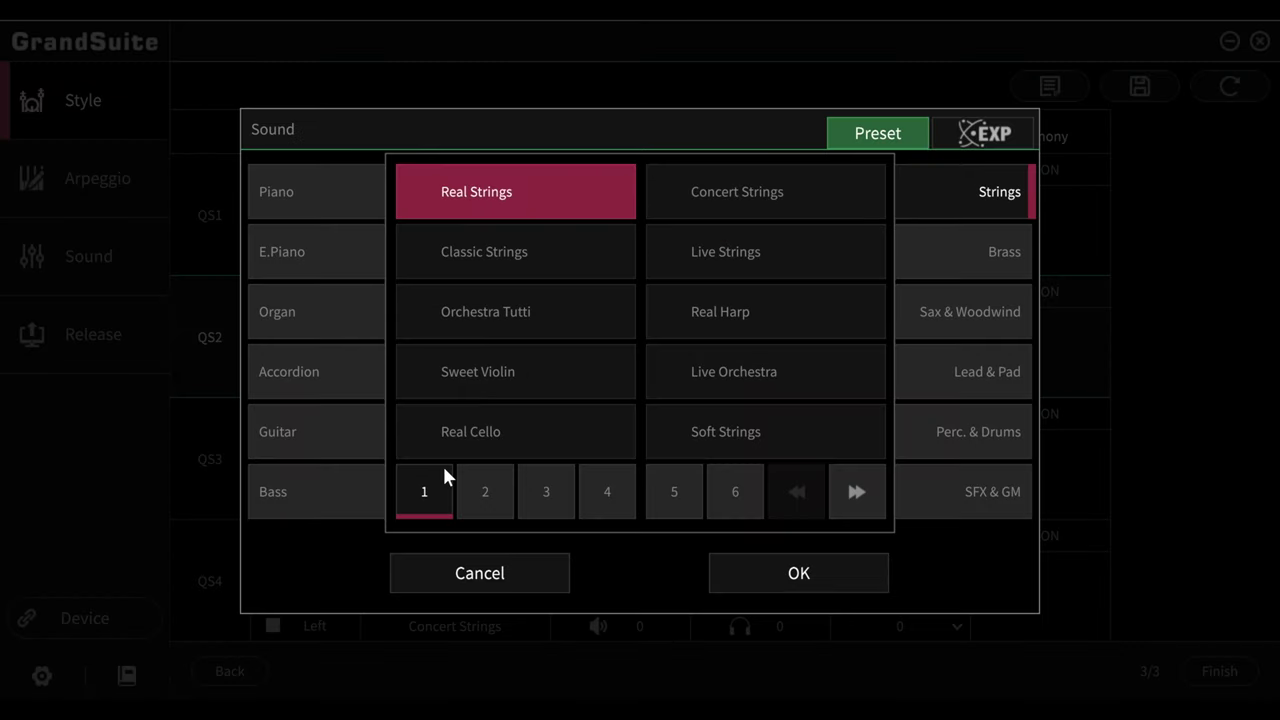
{"action": "left_click", "coordinate": [531, 566]}
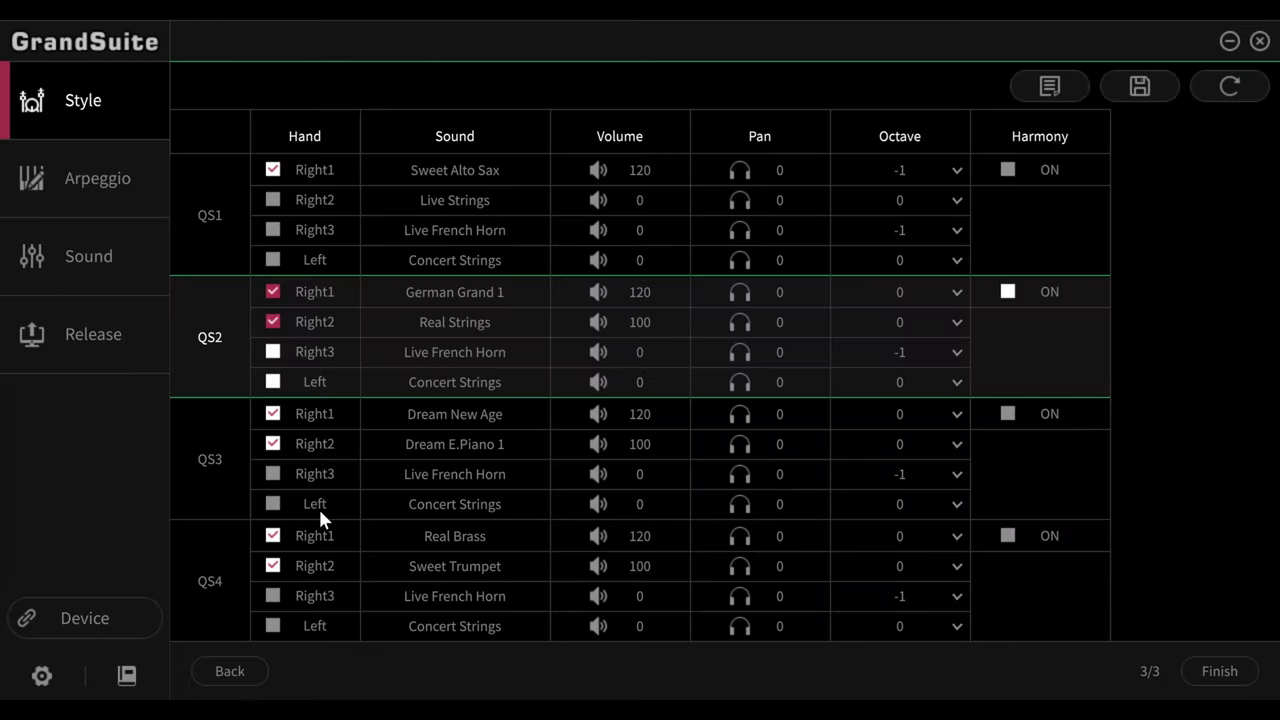
- Finish the conversion and save the style as CountryBallad.T151.sty in a new folder named Country inside Conv Medeli
{"action": "left_click", "coordinate": [1228, 673]}
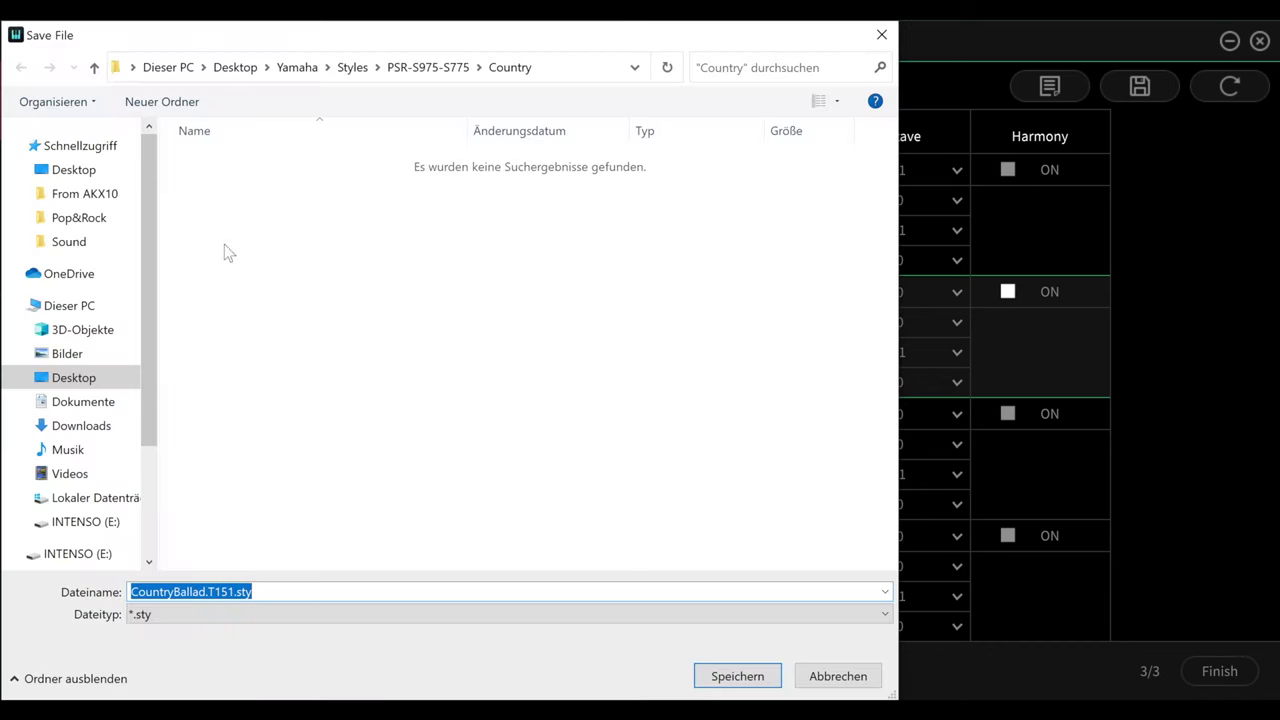
{"action": "left_click", "coordinate": [352, 67]}
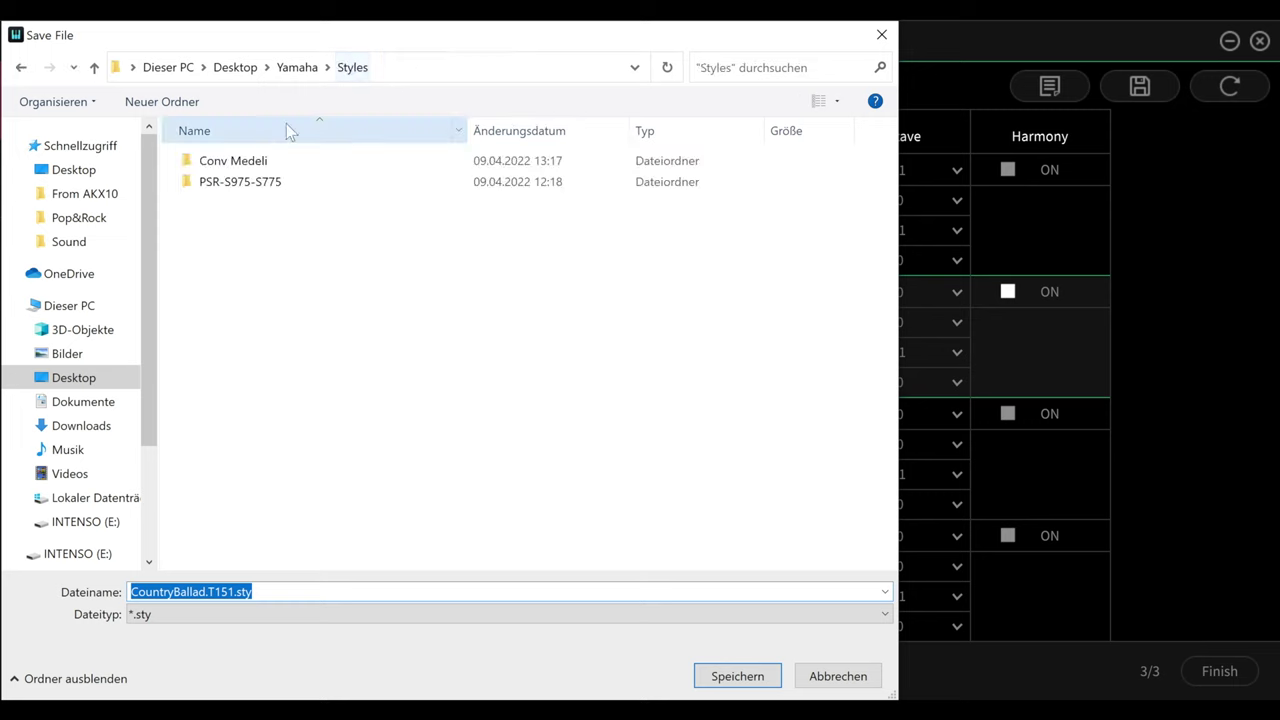
{"action": "double_click", "coordinate": [252, 161]}
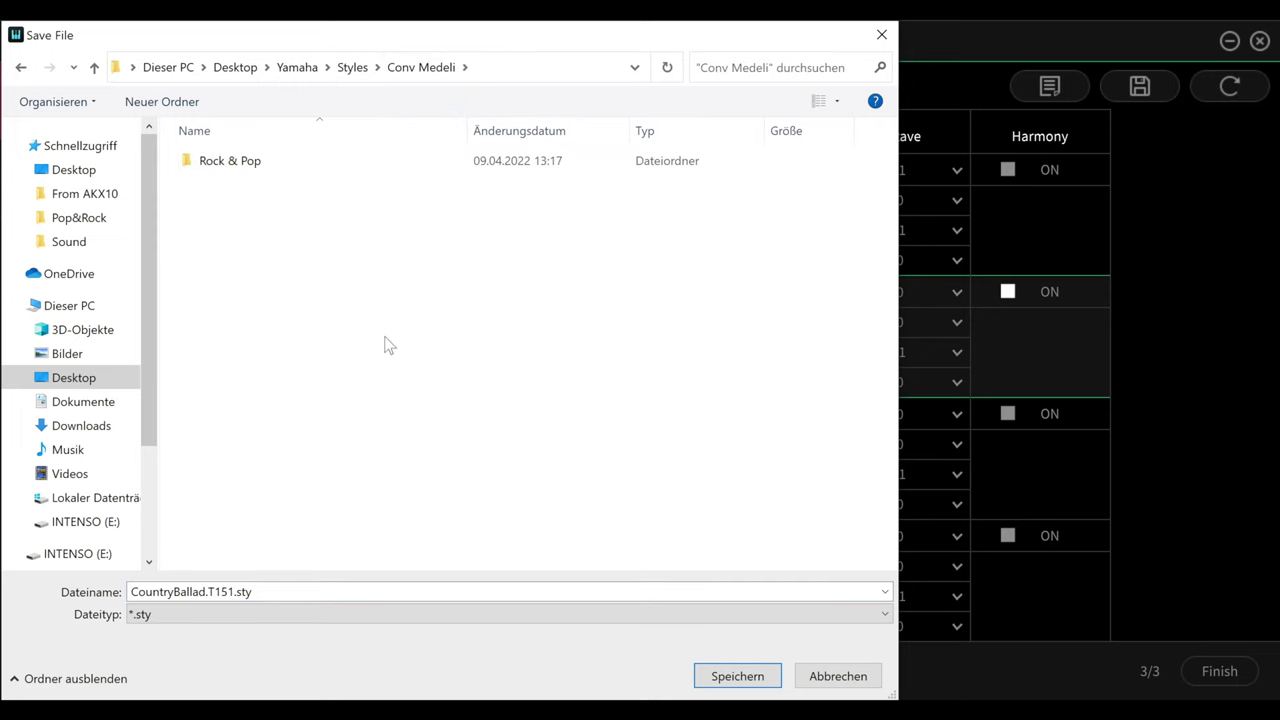
{"action": "left_click", "coordinate": [190, 101]}
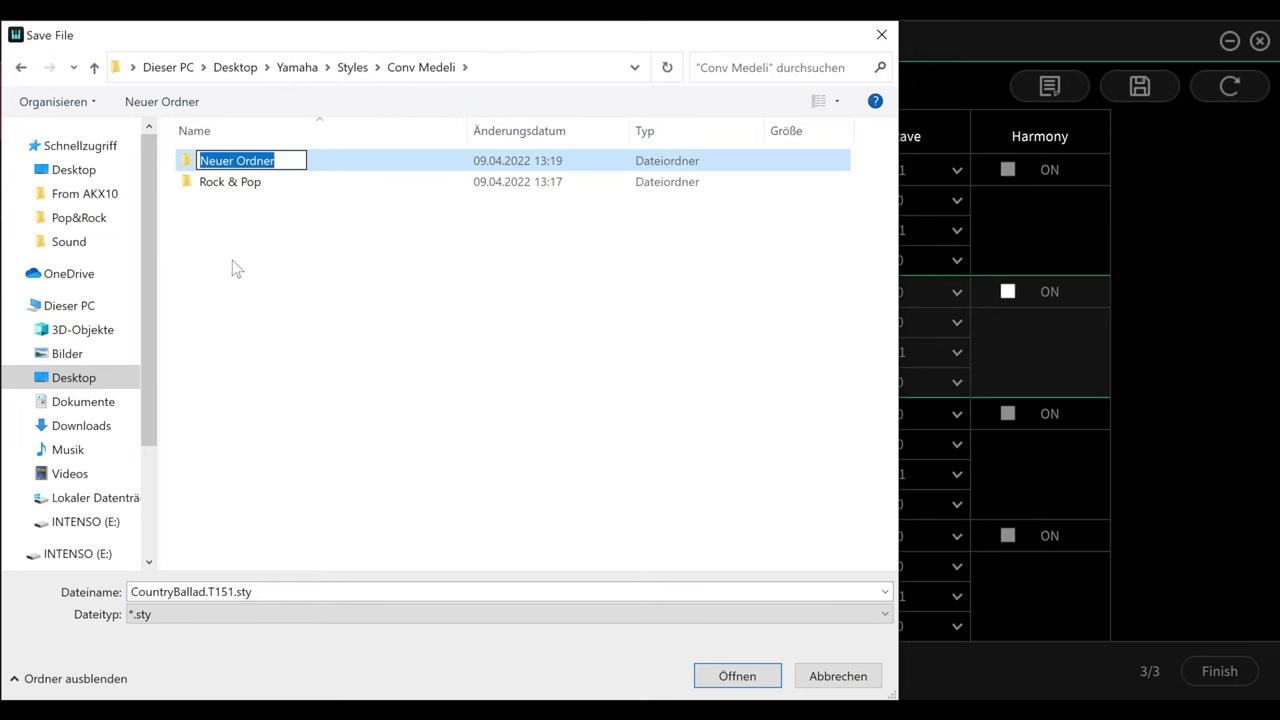
{"action": "type", "text": "Country"}
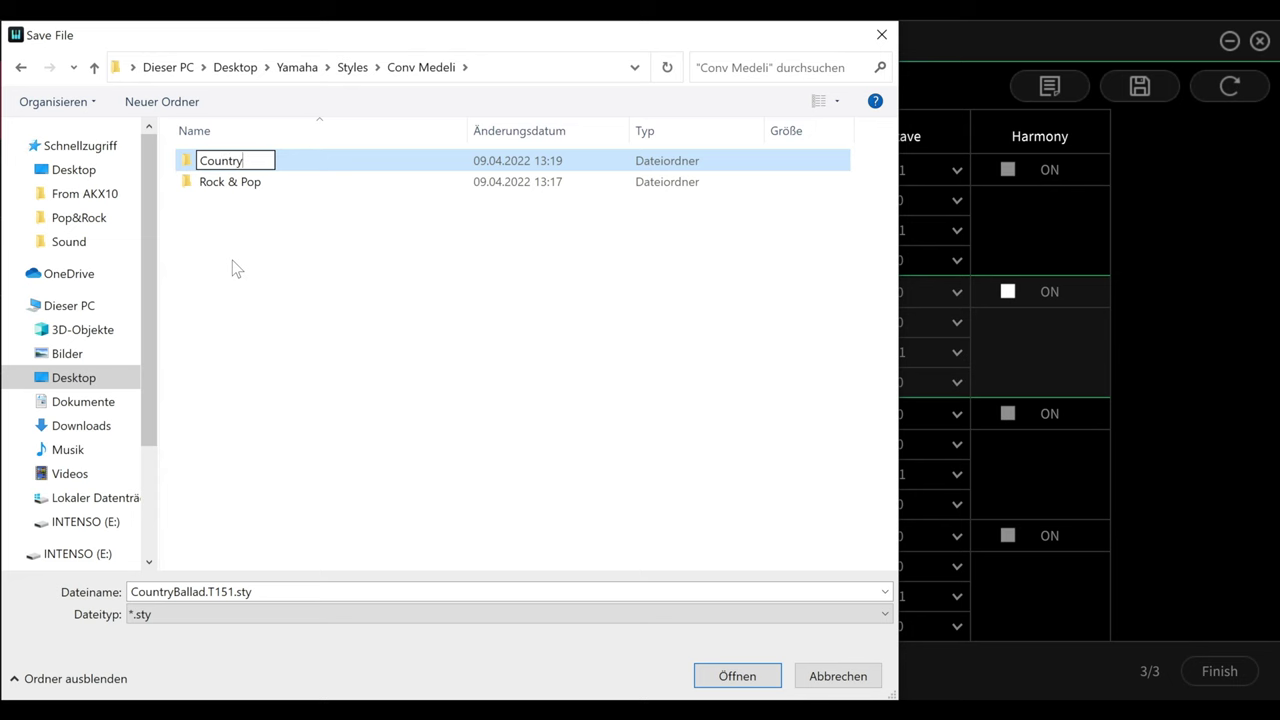
{"action": "key", "text": "Return"}
{"action": "key", "text": "Return"}
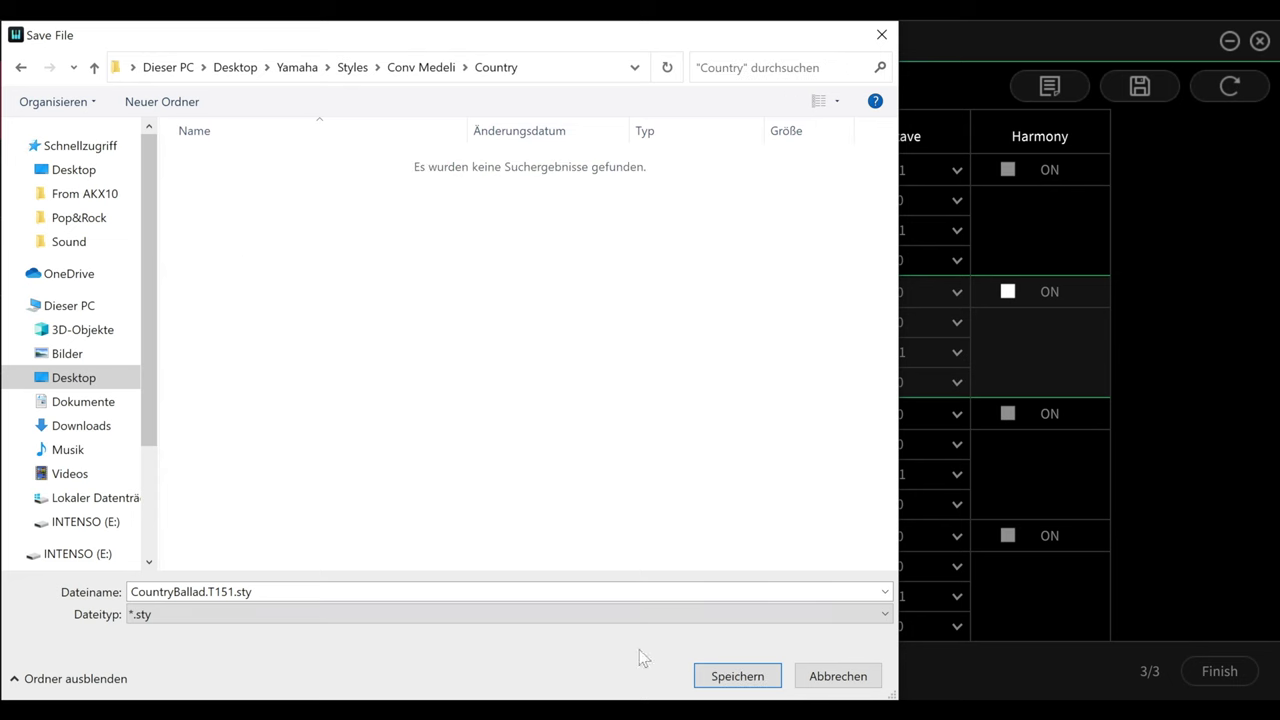
{"action": "left_click", "coordinate": [737, 676]}
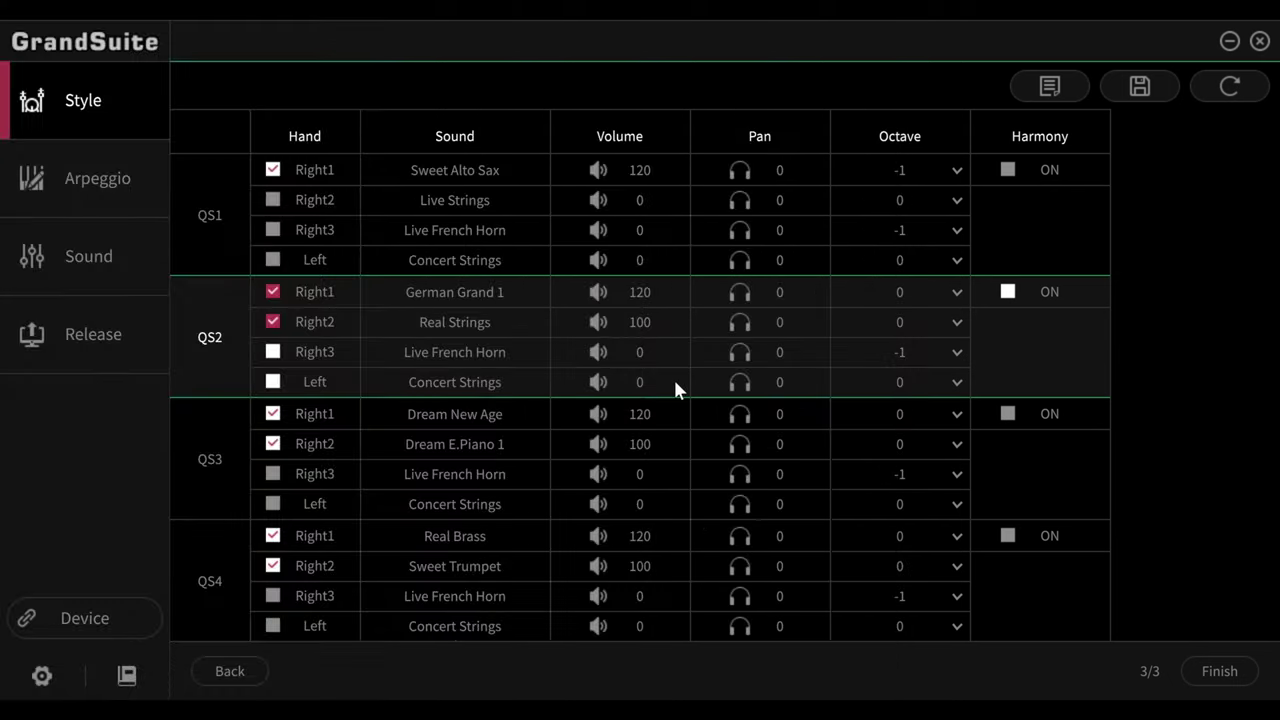